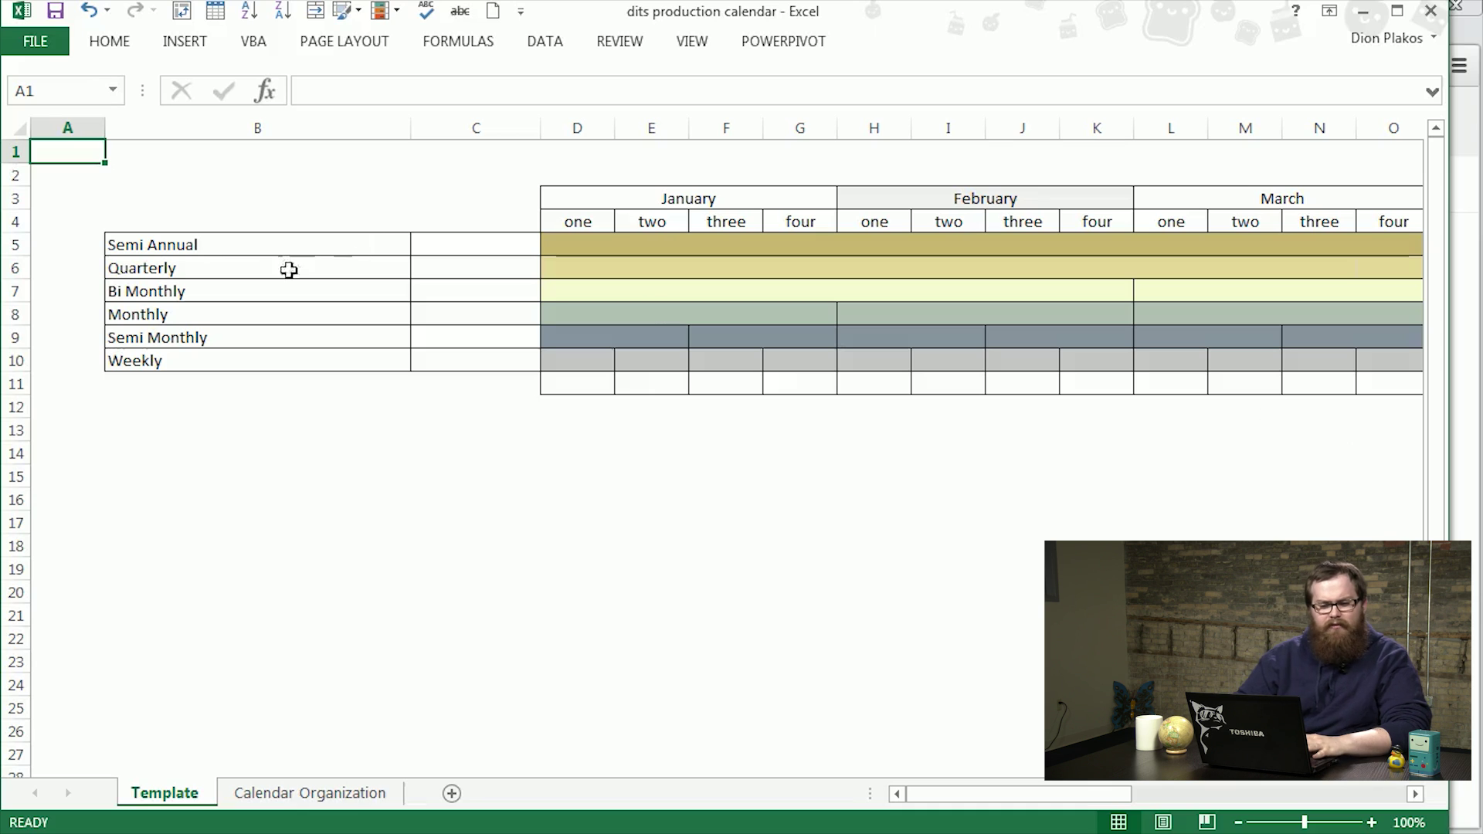
- Review the Template's frequency labels, Semi Annual through Weekly, and their day column
left_click_drag(280, 247, 280, 352)
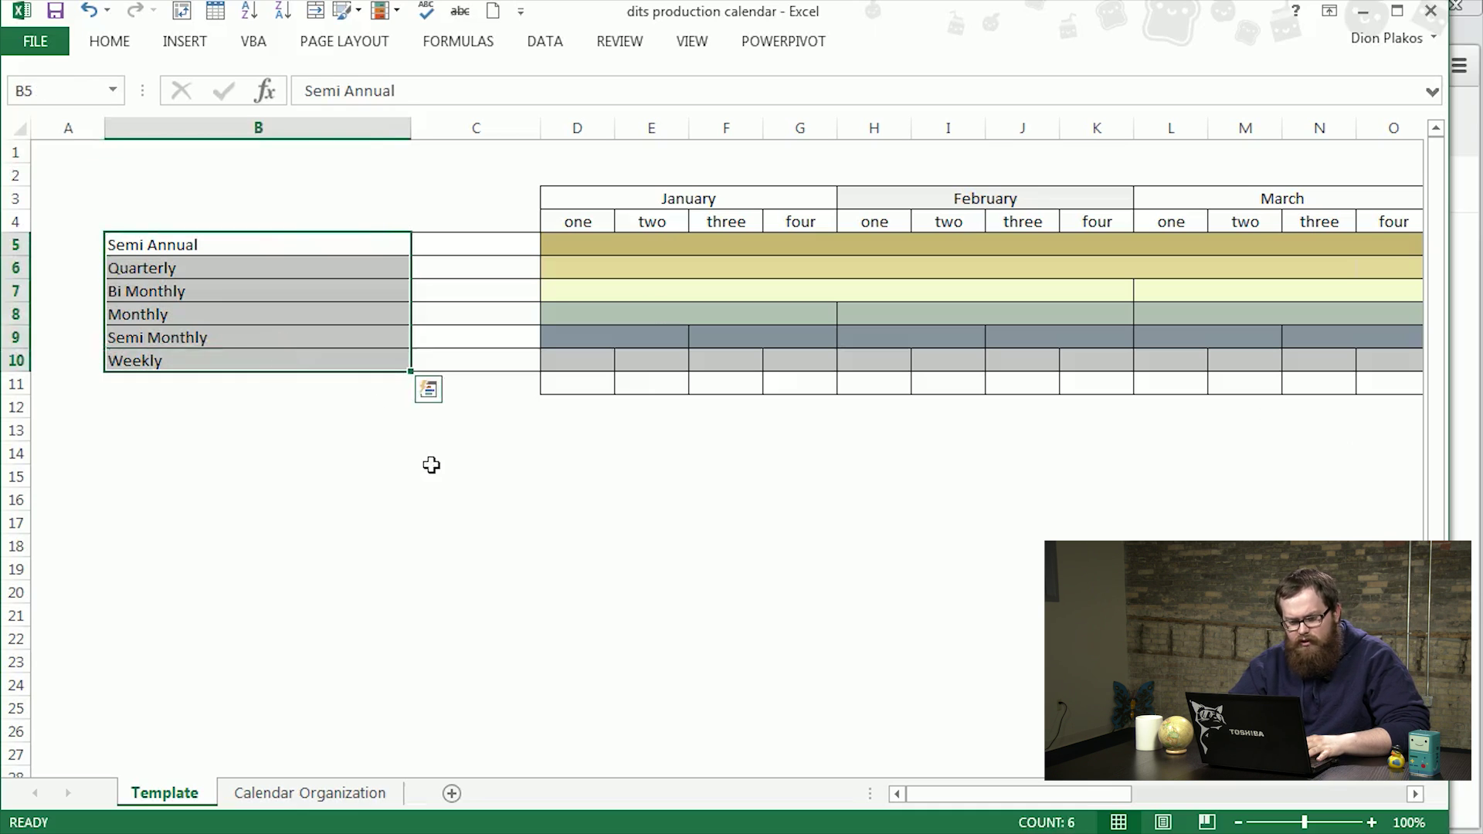
left_click(431, 465)
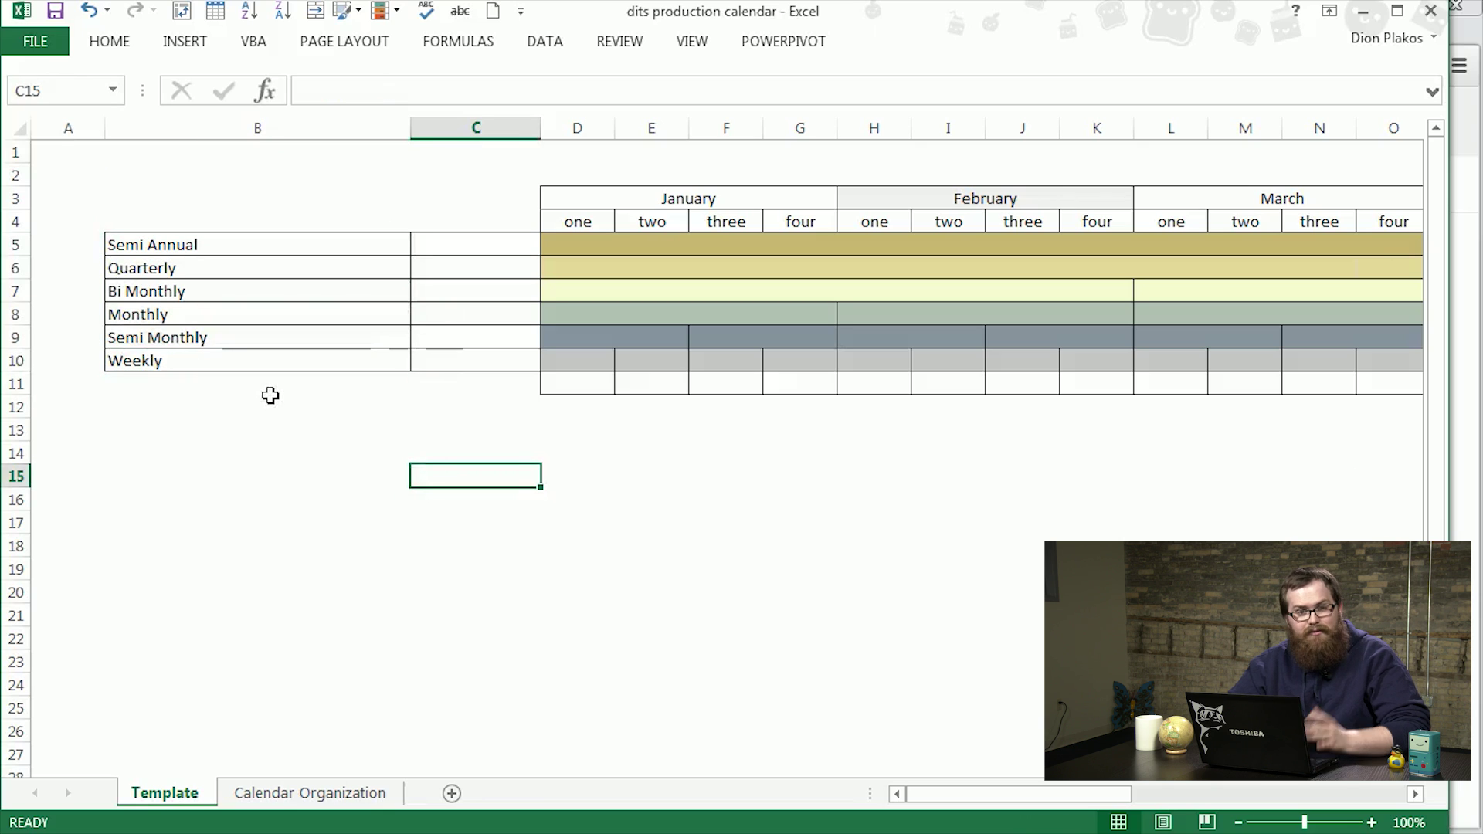
left_click(262, 251)
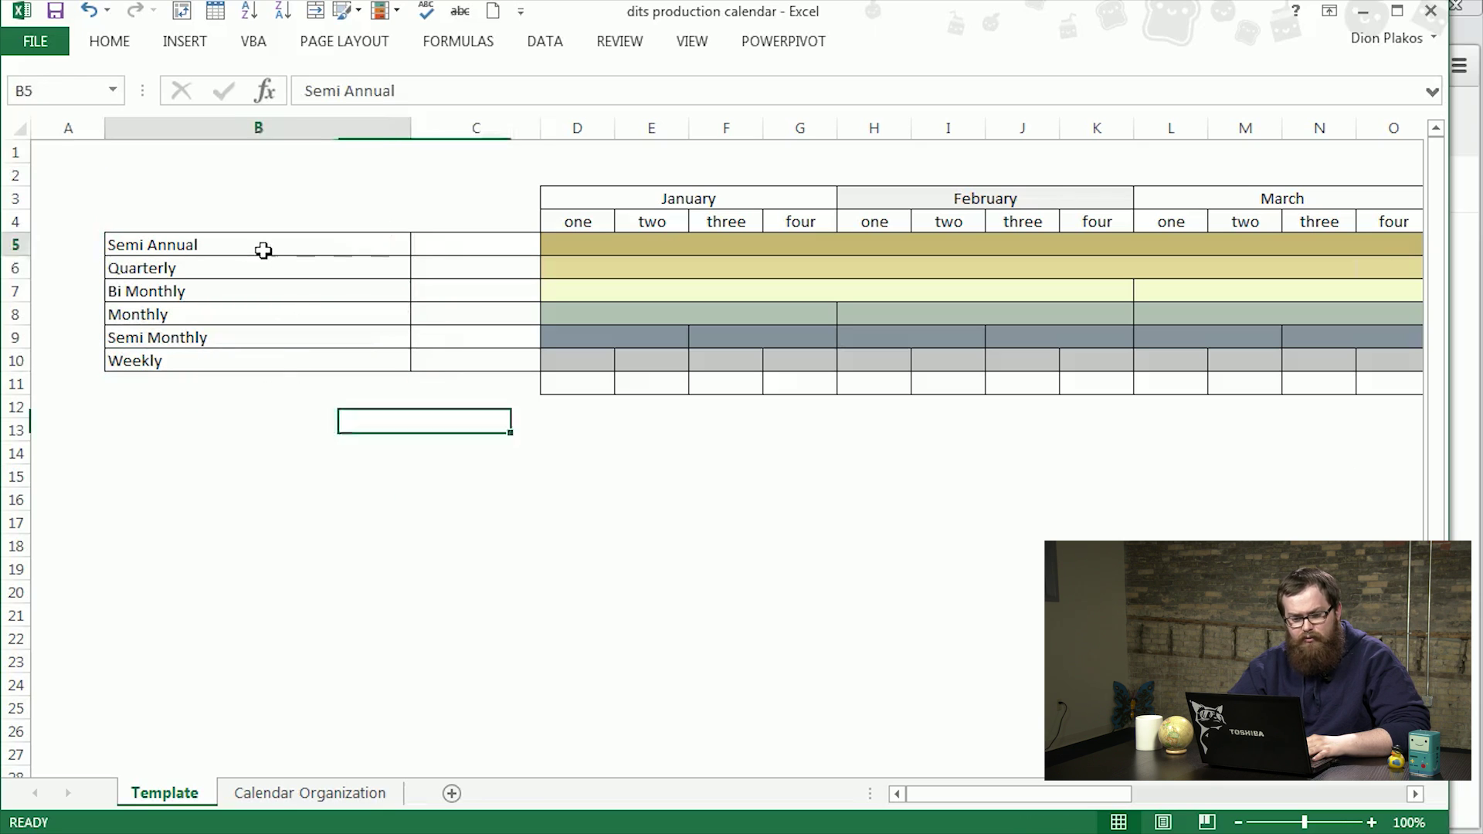
left_click(366, 640)
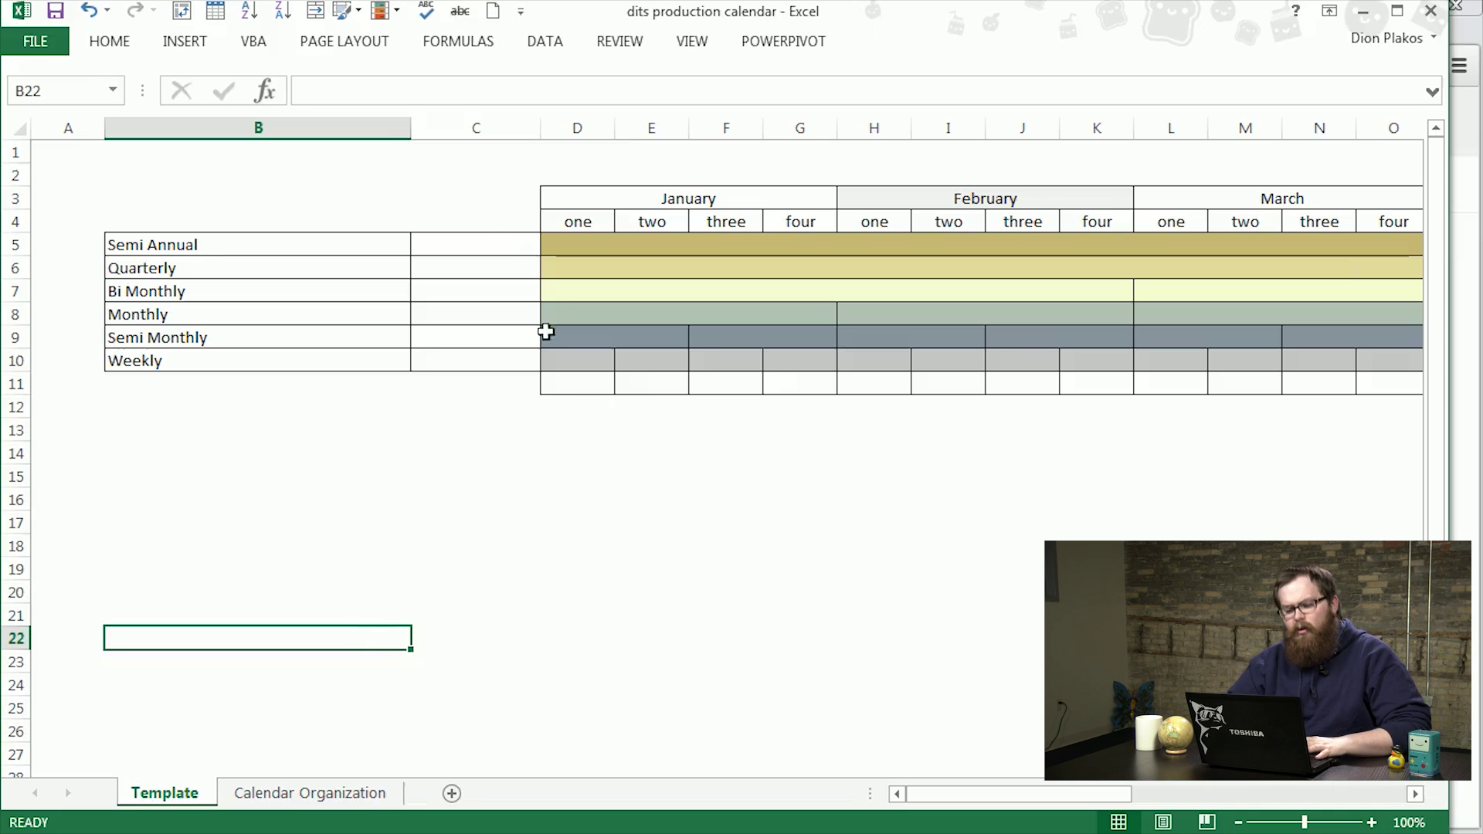
left_click(484, 236)
key("Down")
key("Down")
key("Down")
key("Down")
key("Down")
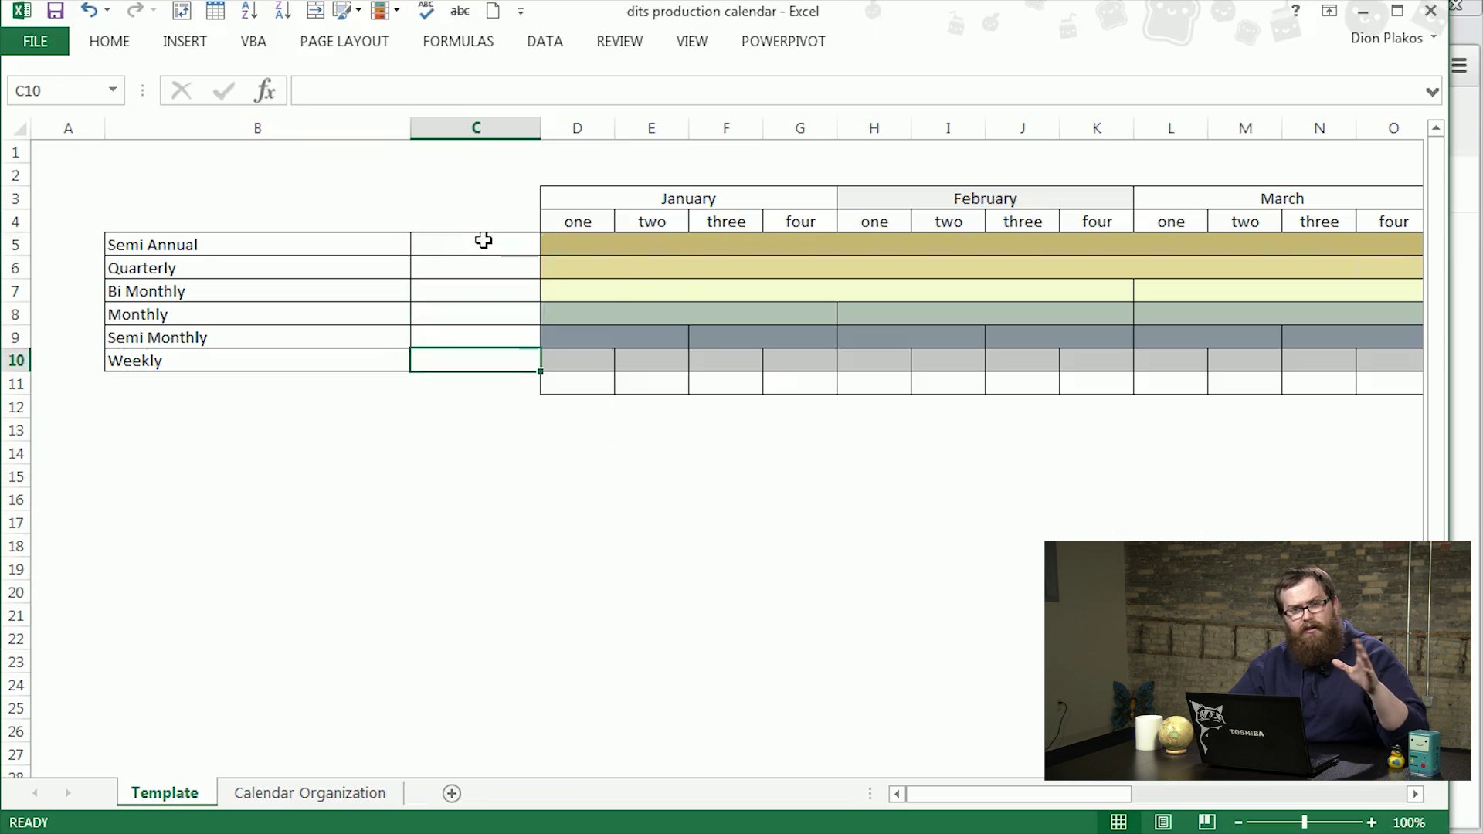
- Look over the Bi Monthly and Quarterly bands, then move to the Calendar Organization sheet
left_click(629, 298)
left_click(602, 288)
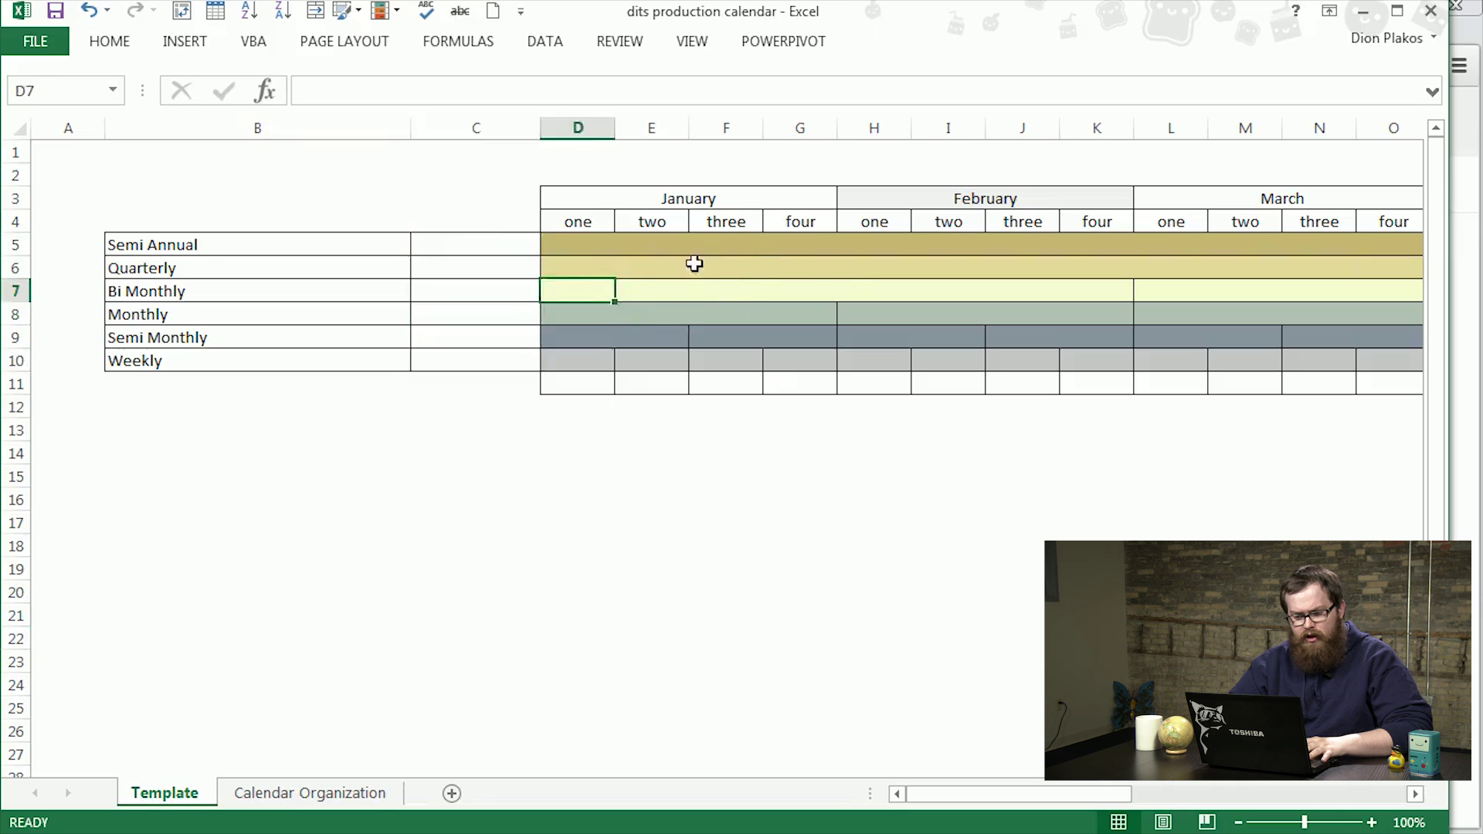
left_click(695, 264)
left_click(843, 284)
left_click(452, 669)
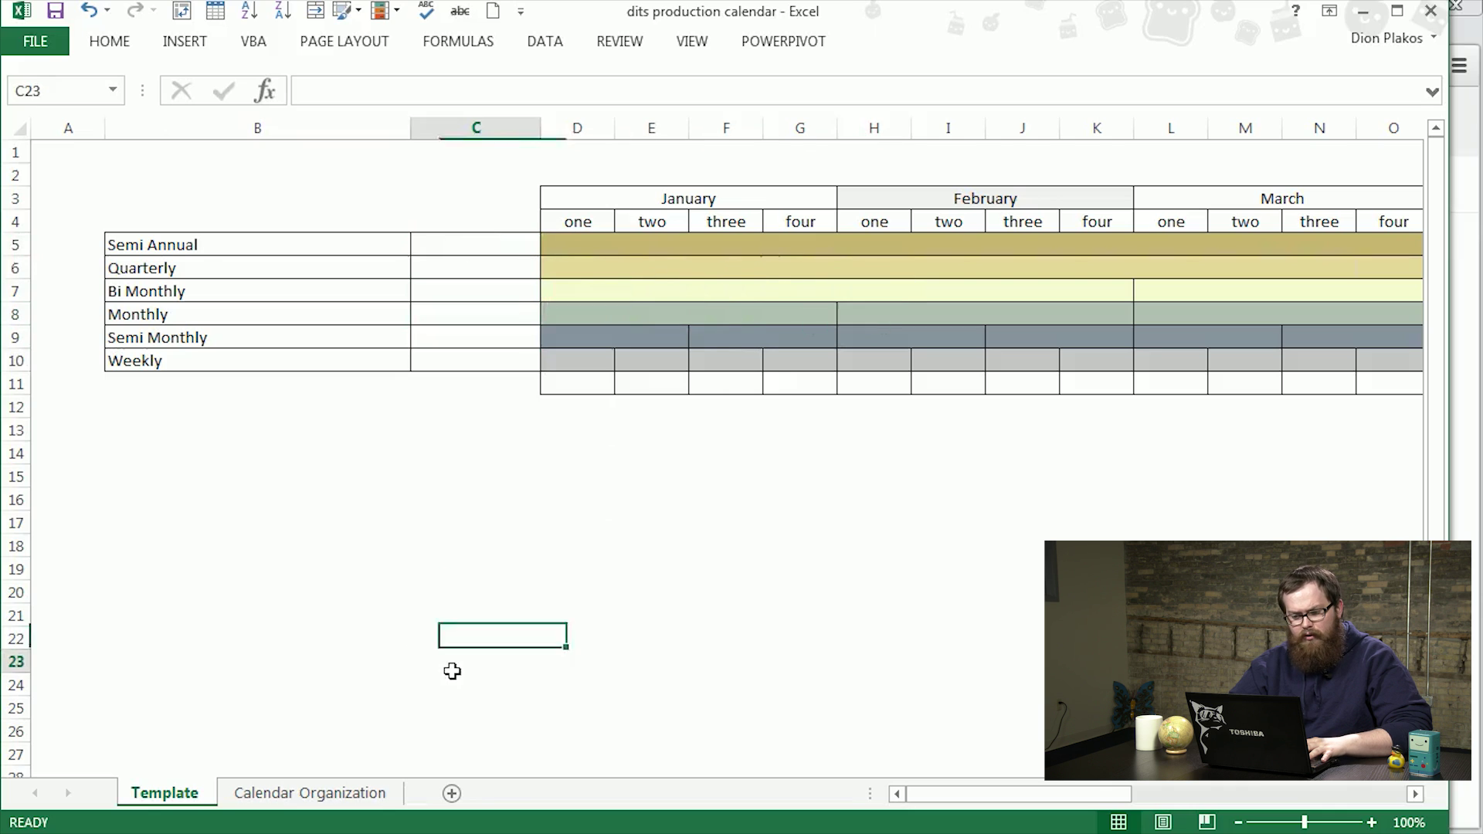
left_click(280, 791)
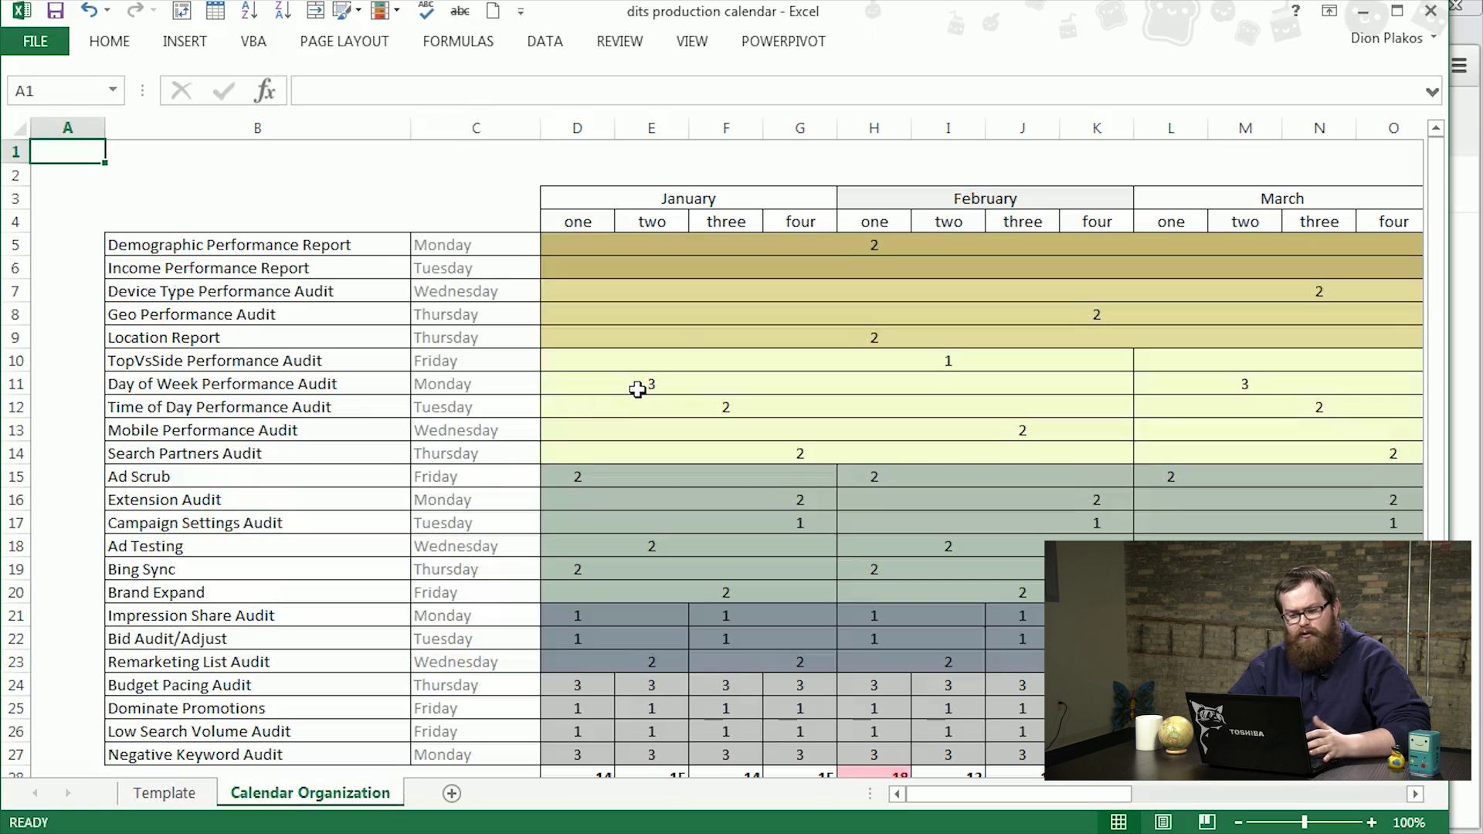
left_click_drag(637, 390, 353, 240)
left_click(353, 237)
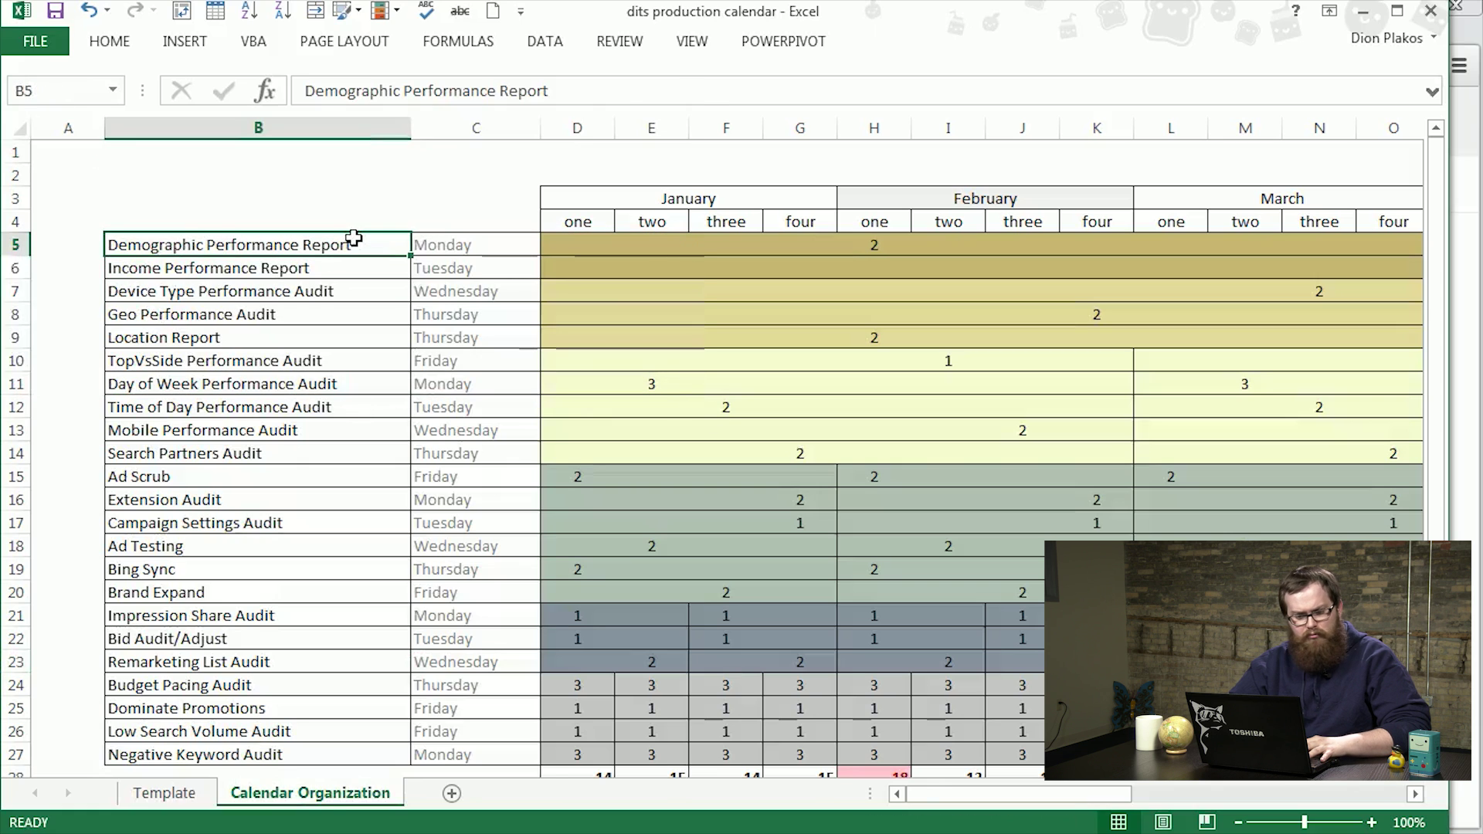
key("ctrl+shift+Down")
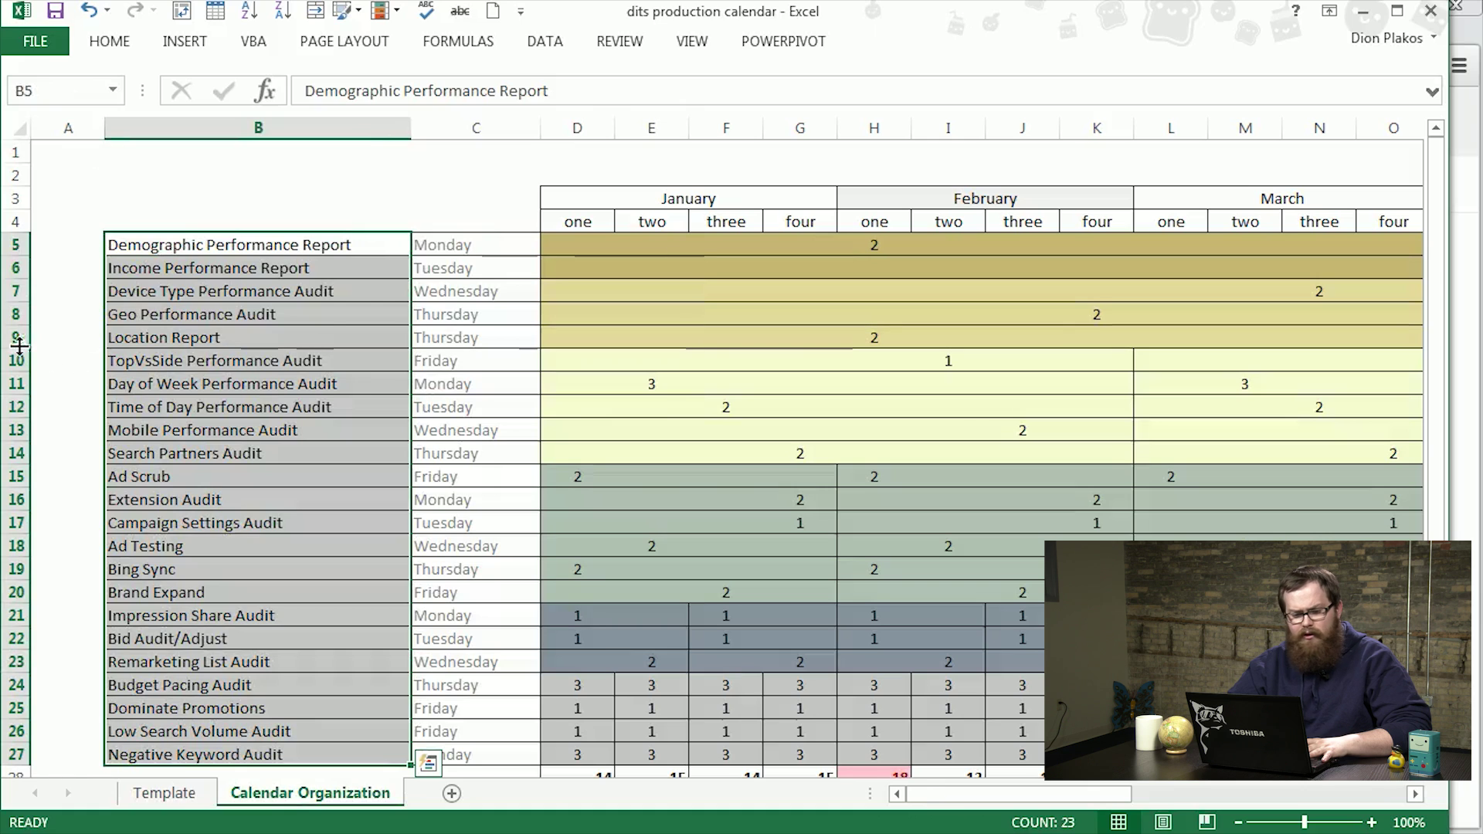
left_click(38, 359)
left_click(182, 332)
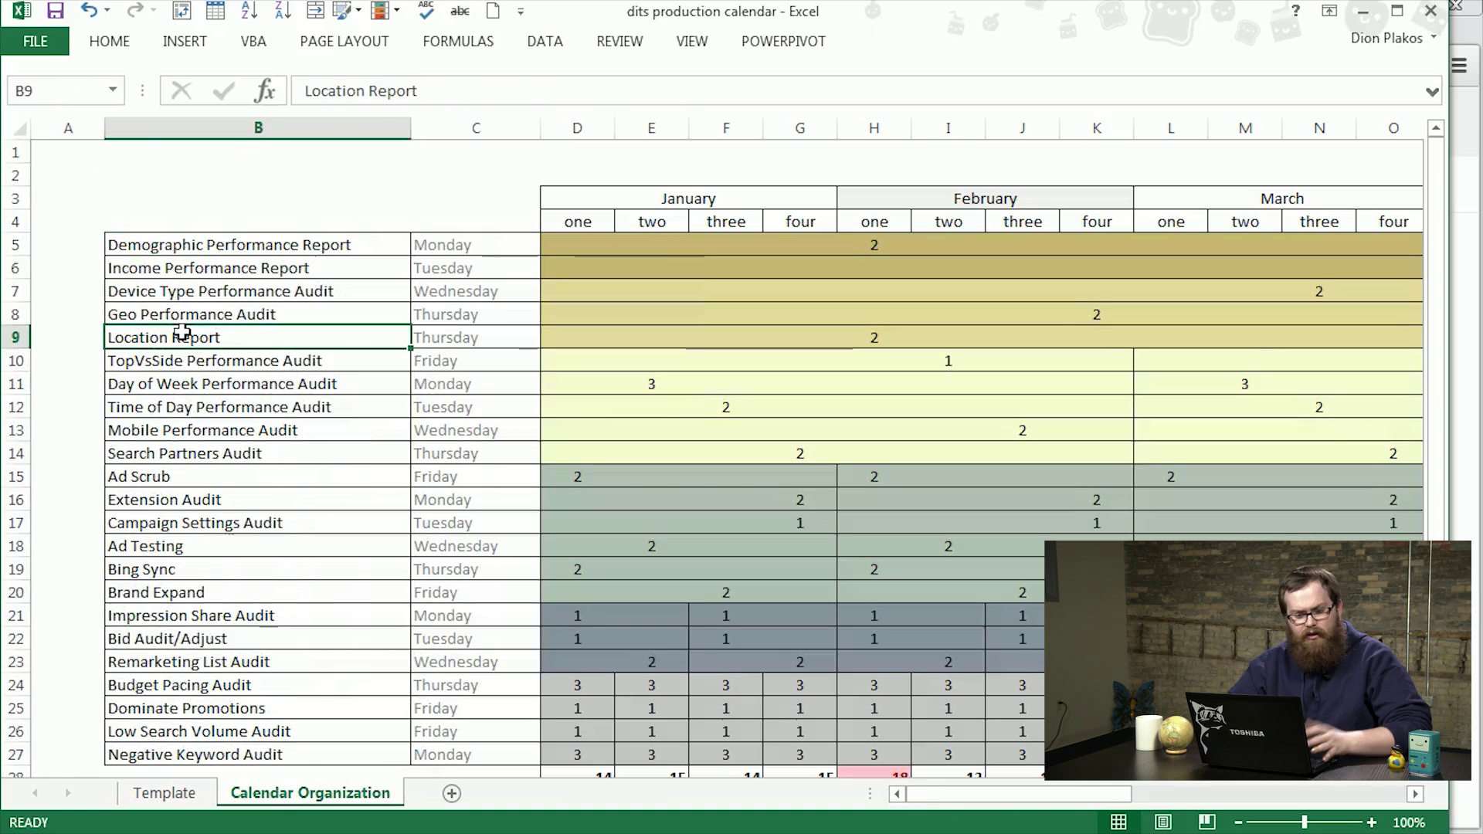
left_click(261, 478)
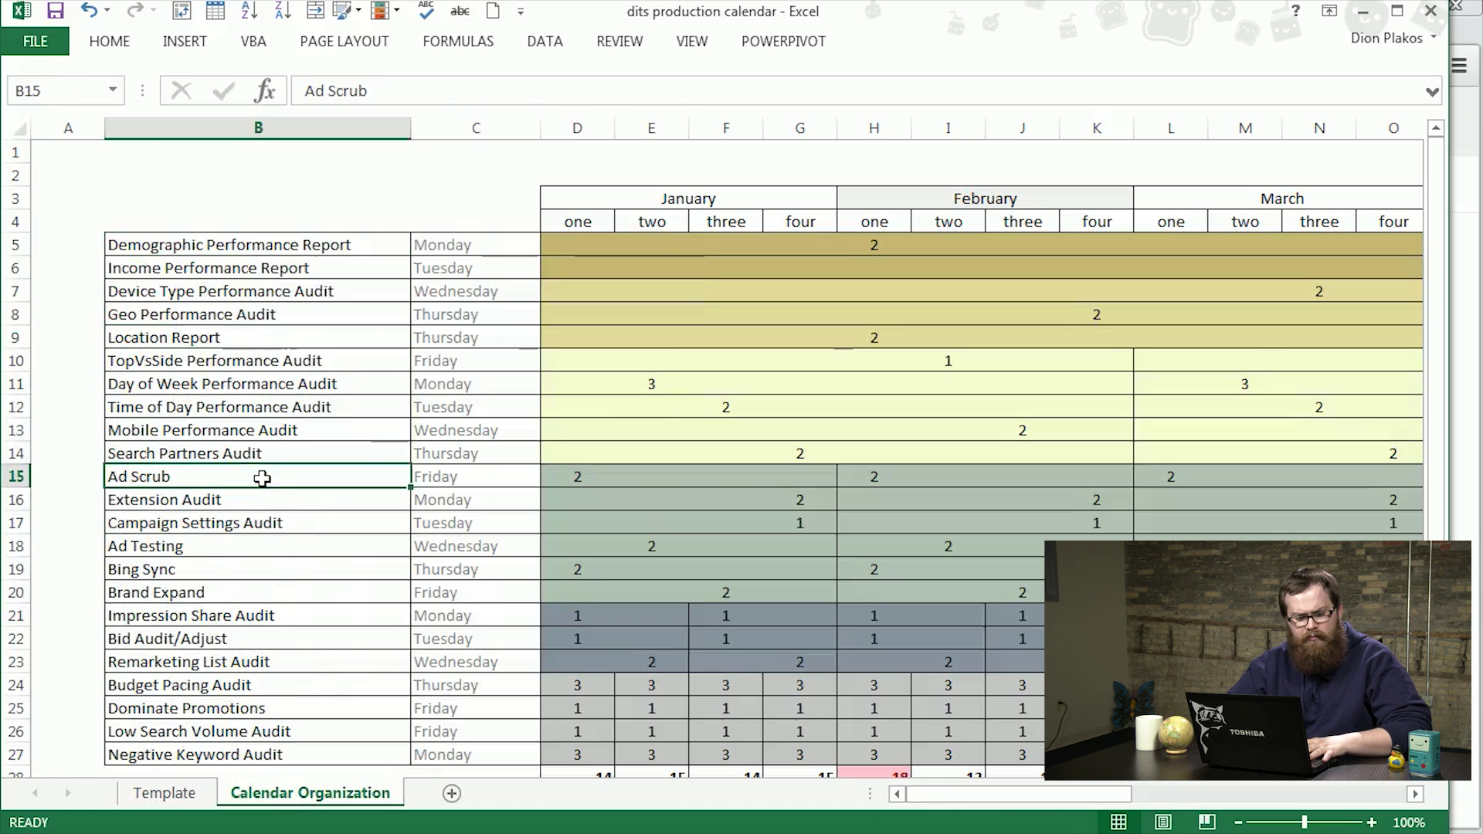
left_click(269, 495)
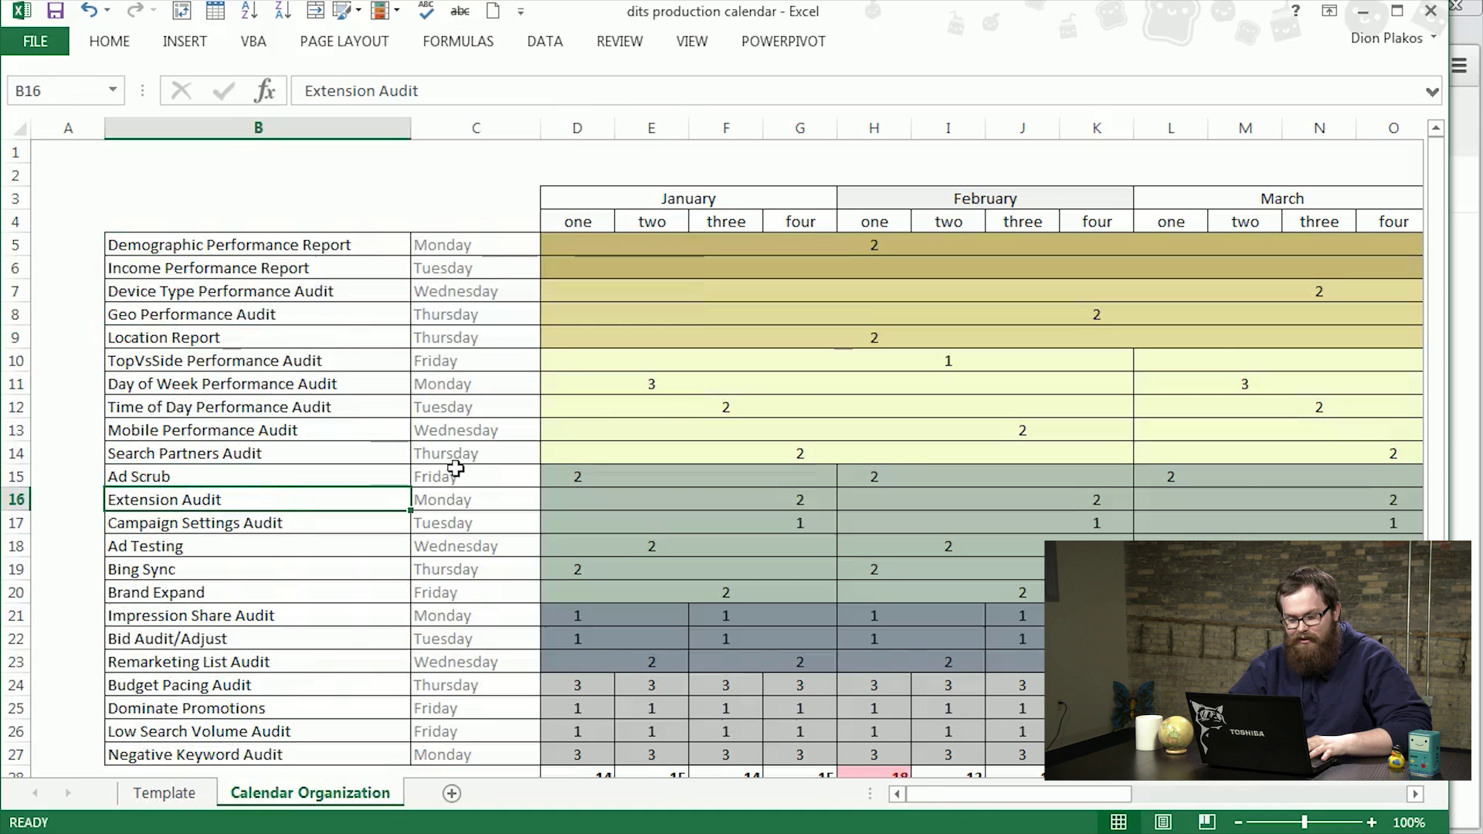
scroll(455, 468, "down", 2)
left_click(670, 453)
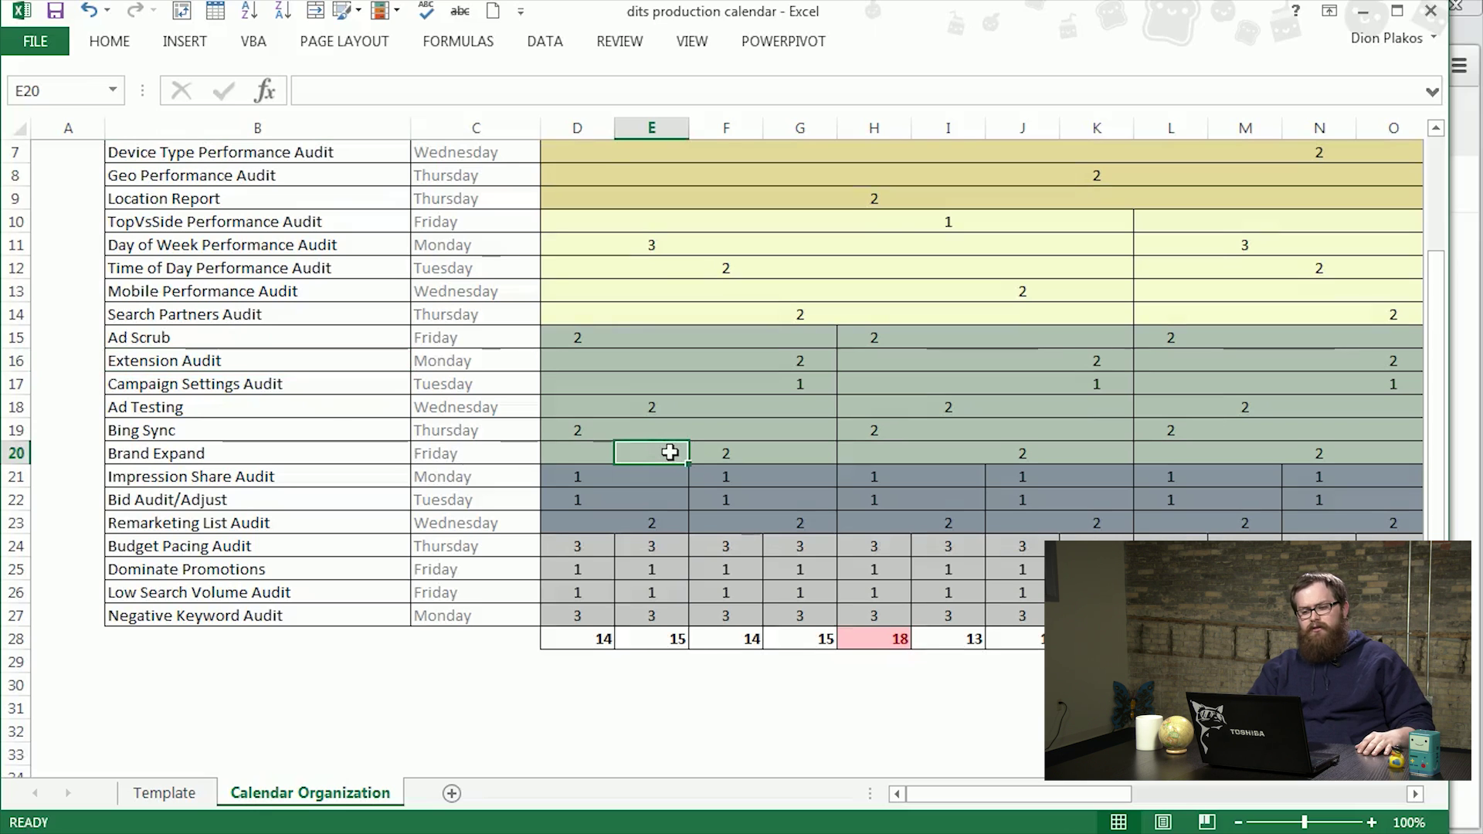
key("Up")
key("Up")
key("Up")
key("Up")
key("Up")
key("Up")
key("Up")
key("Up")
key("Up")
key("Up")
key("Up")
key("Up")
key("Up")
key("Up")
key("Up")
key("Up")
key("Up")
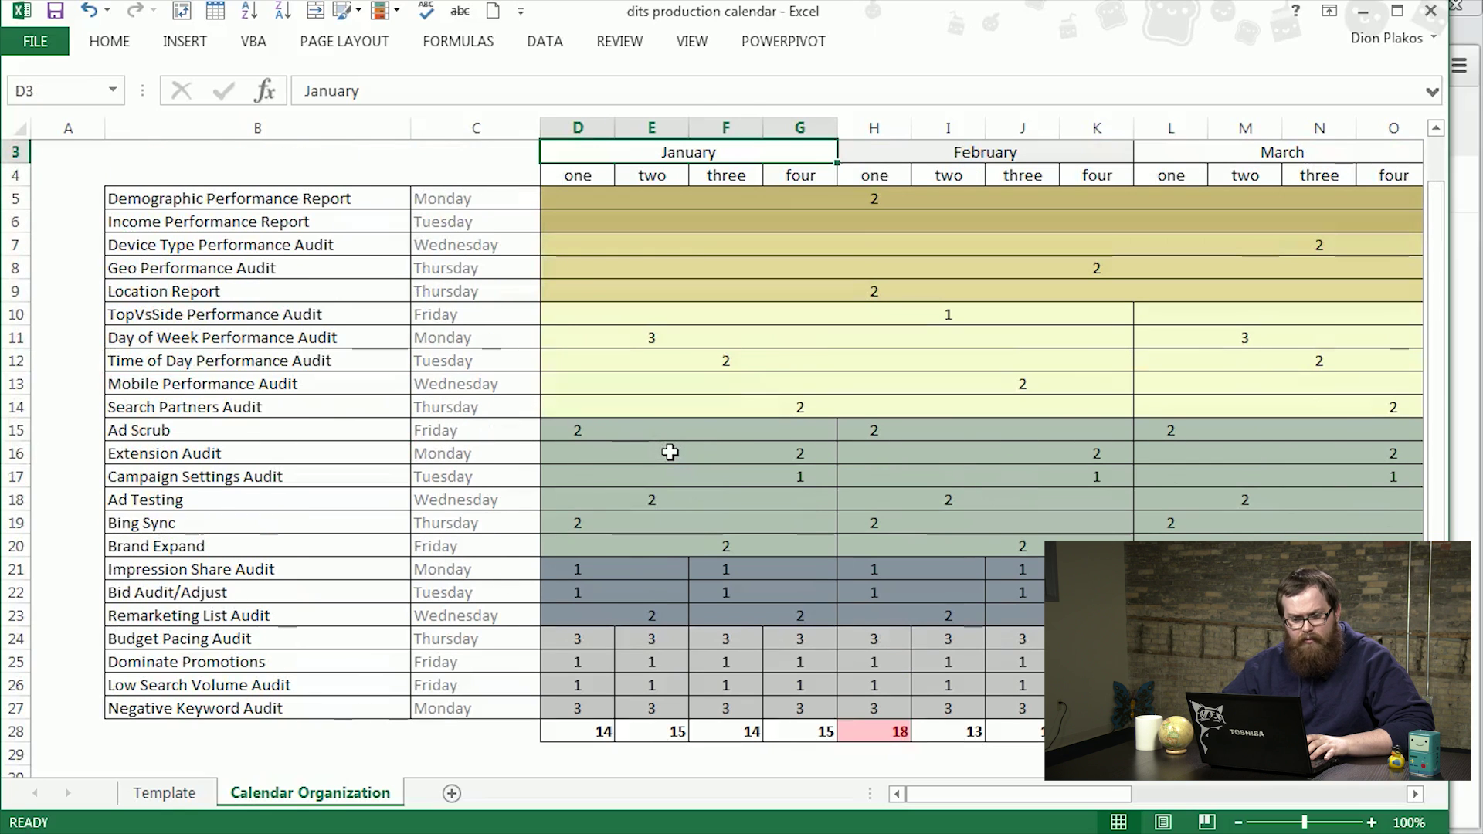
left_click(568, 729)
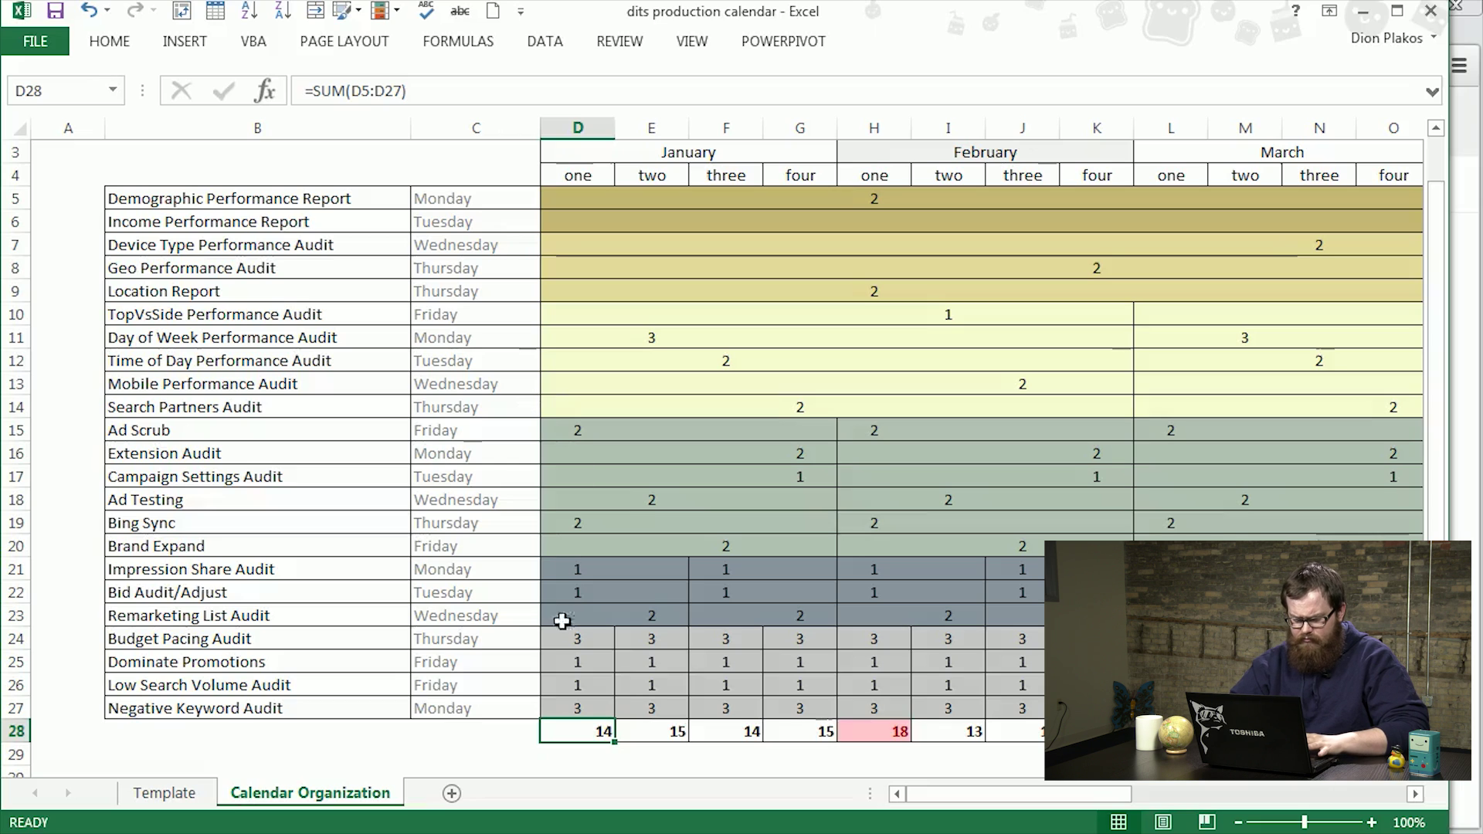
key("Right")
key("Right")
key("Right")
key("Right")
key("Right")
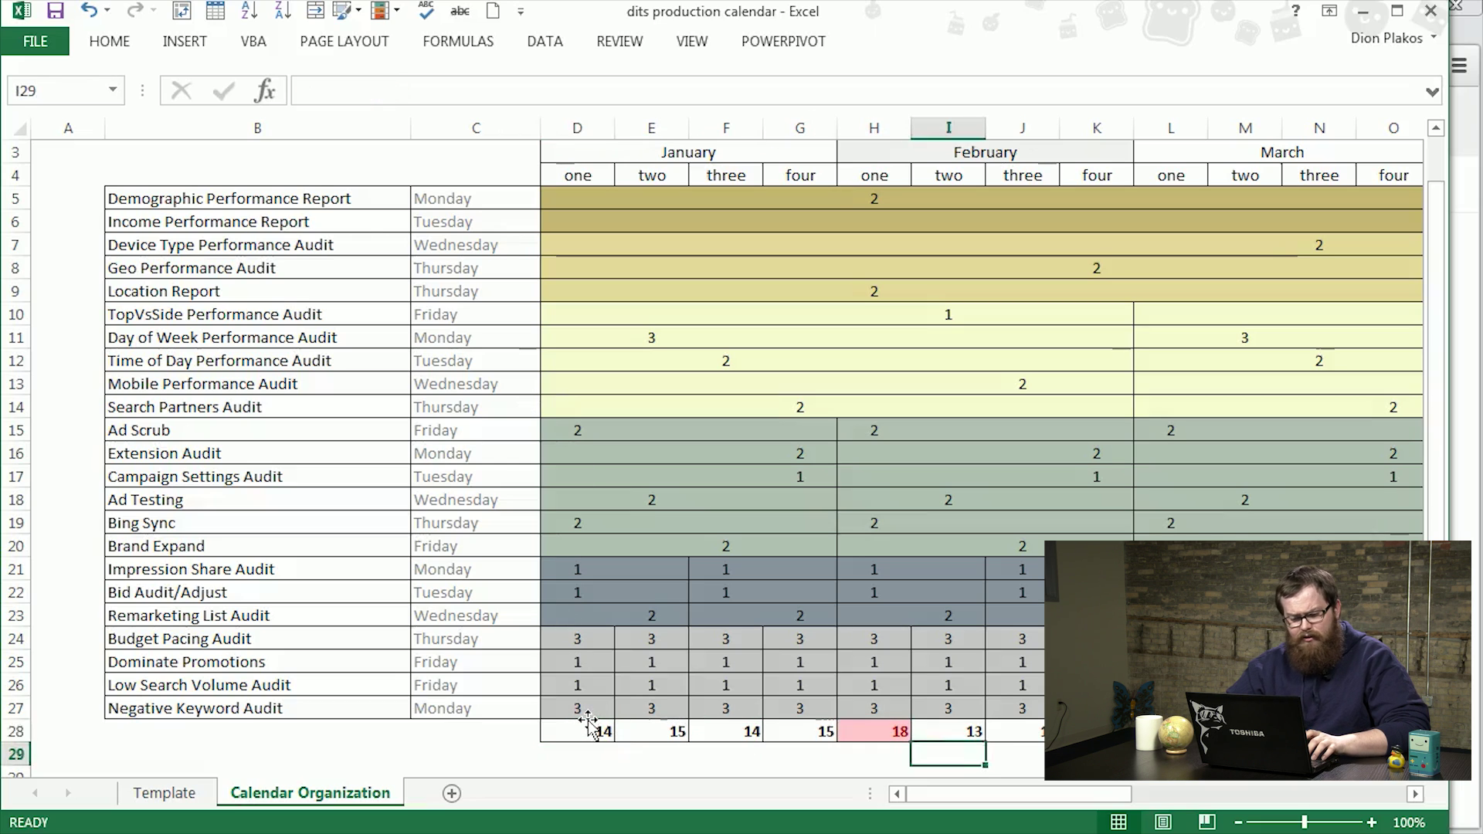
key("Left")
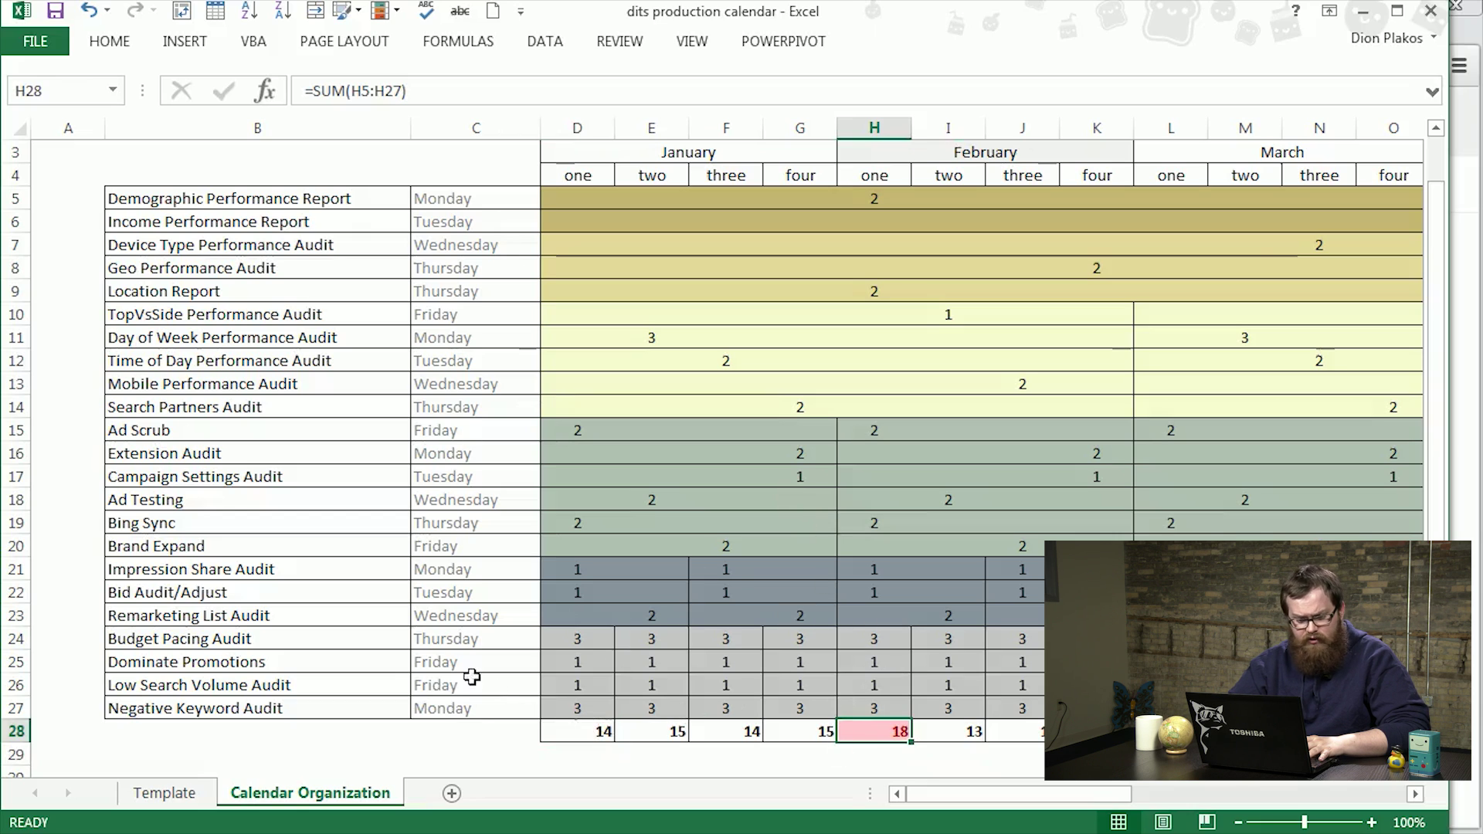
left_click(248, 643)
key("Down")
key("Down")
key("Down")
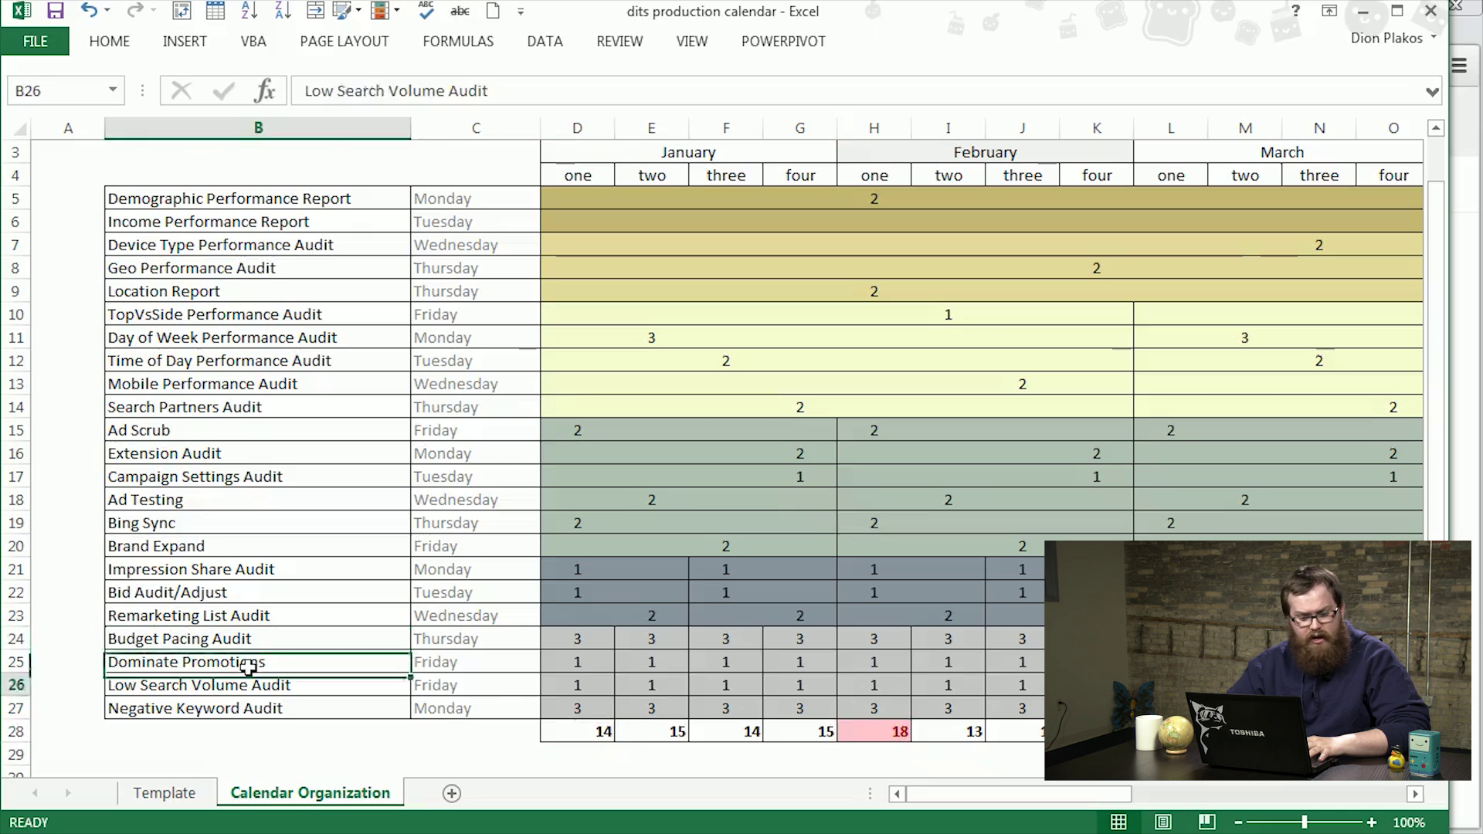
key("Up")
key("Up")
key("Up")
key("Up")
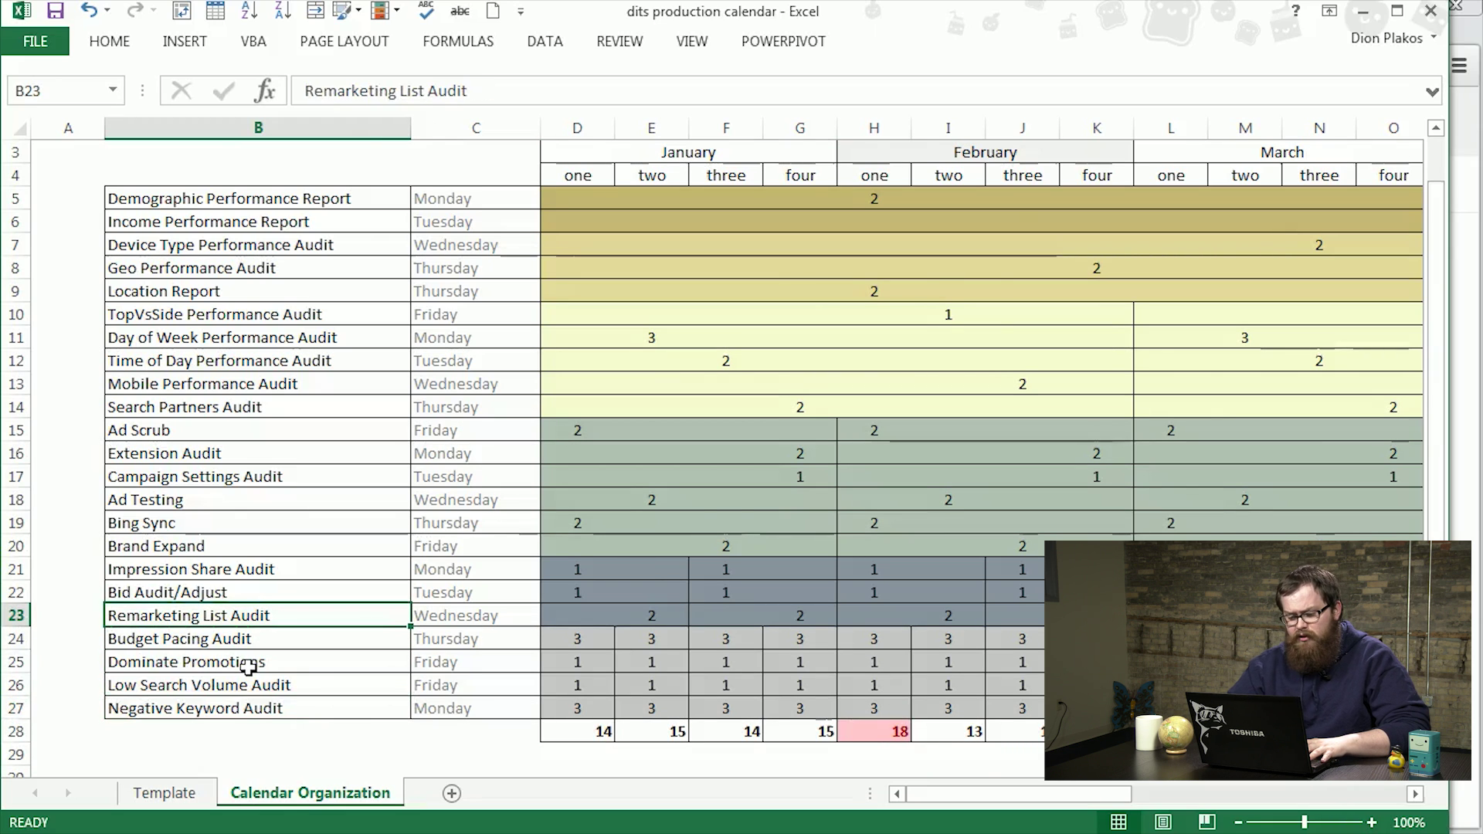
left_click(878, 173)
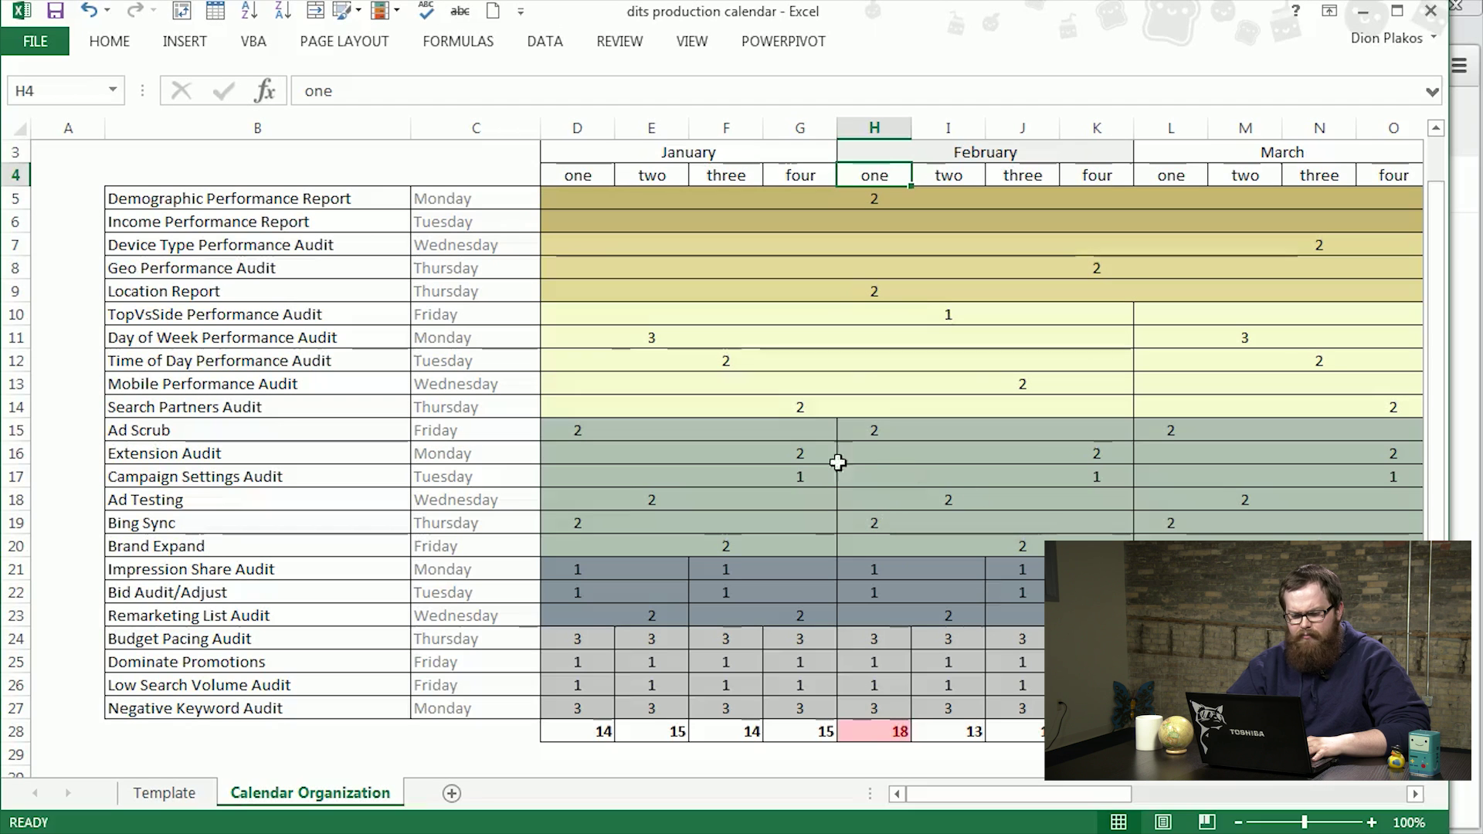
- Move Location Report's 2 from February week one to January week one
left_click(885, 291)
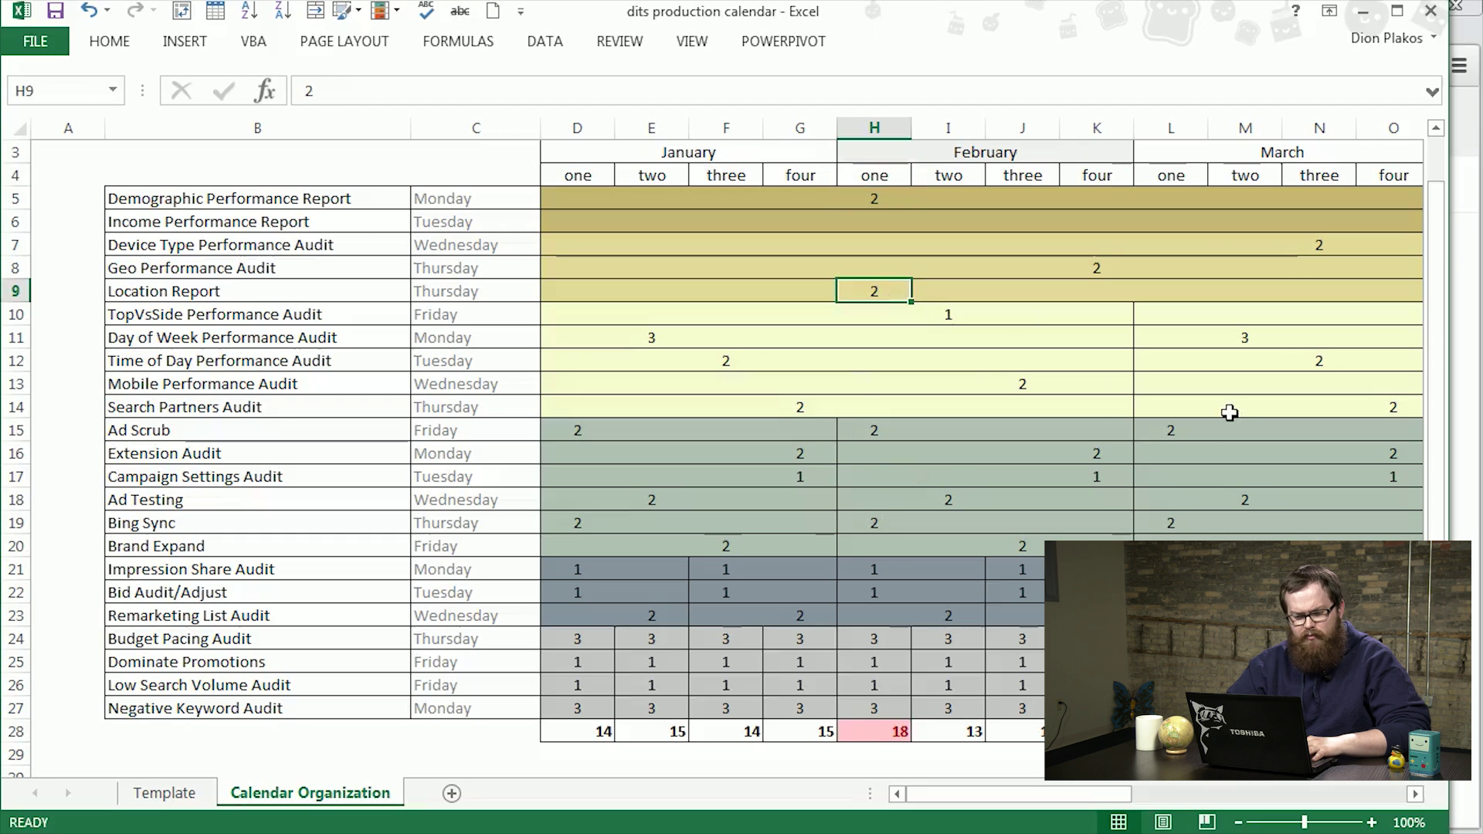
key("Down")
key("Down")
key("Down")
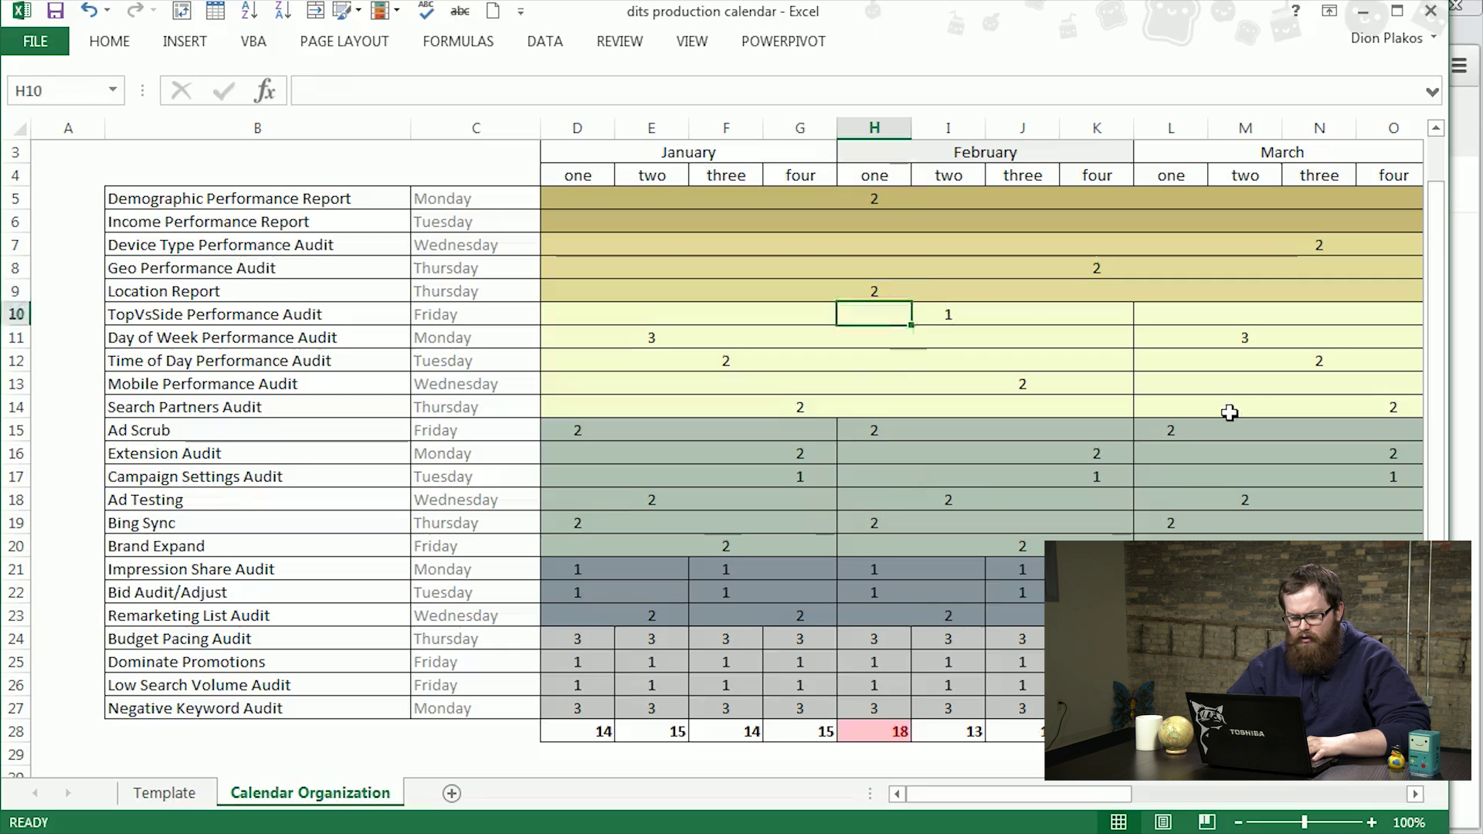
left_click(881, 287)
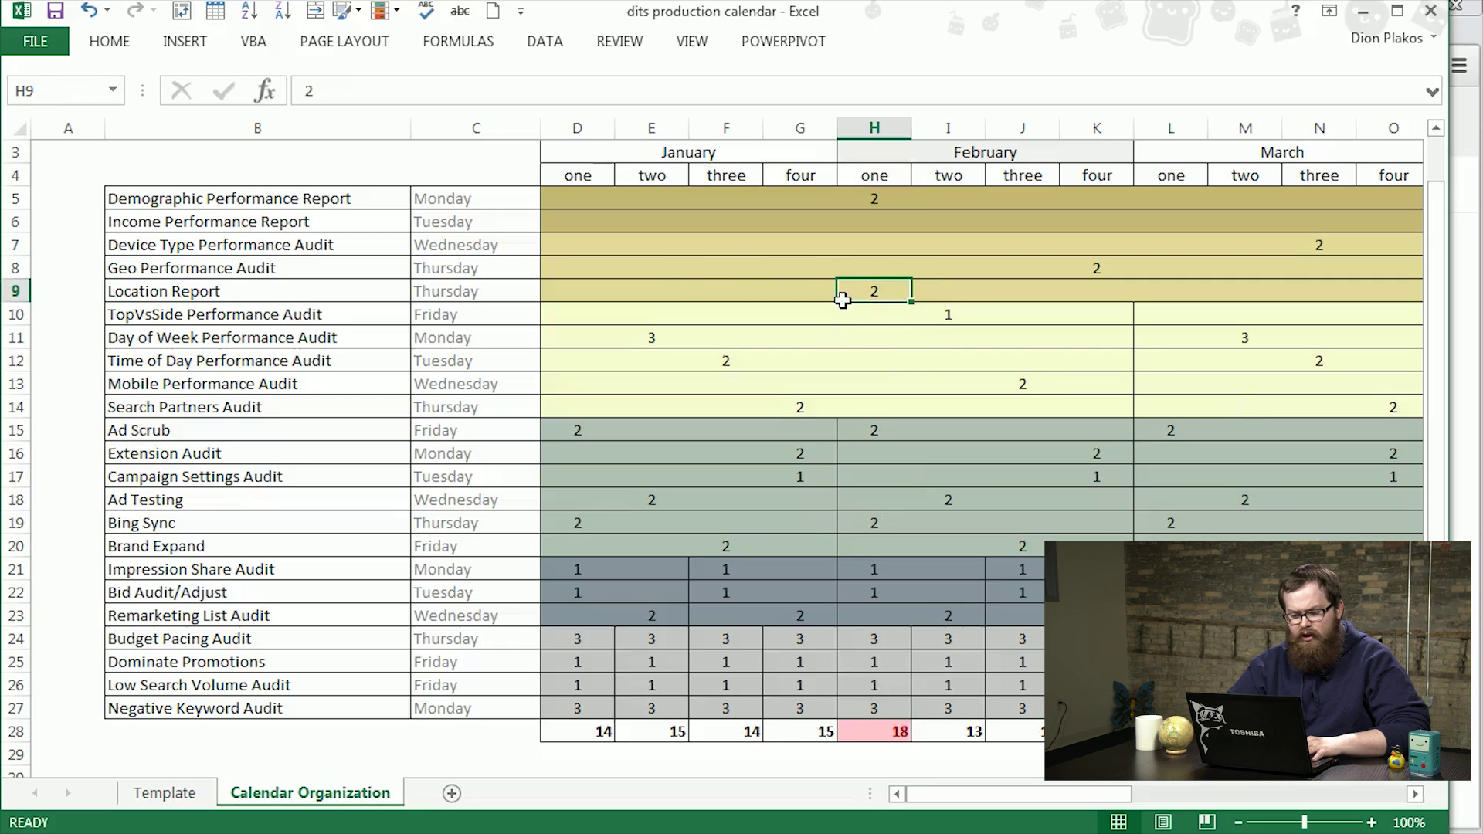
key("ctrl+x")
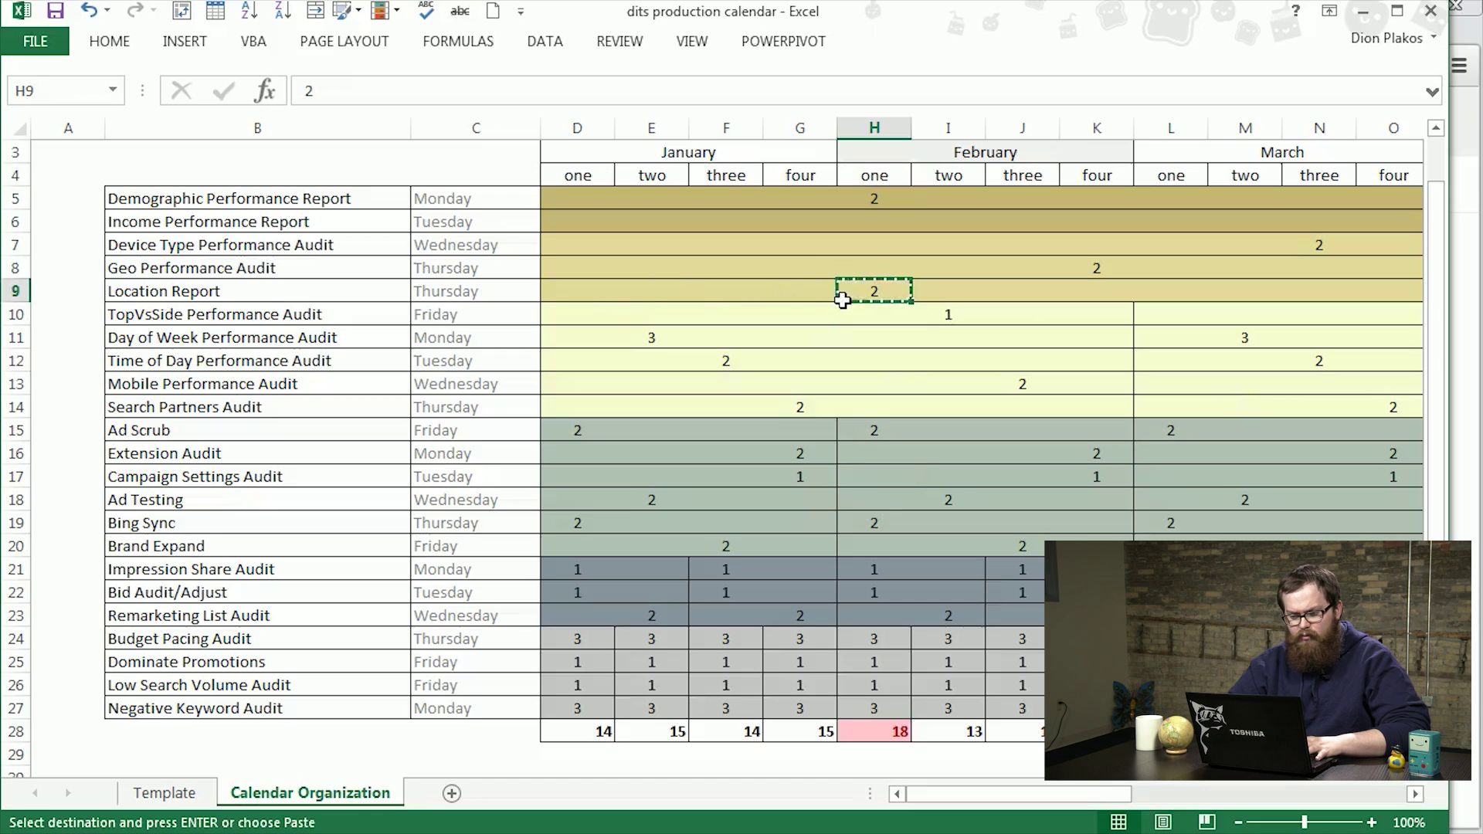
left_click(581, 291)
key("ctrl+v")
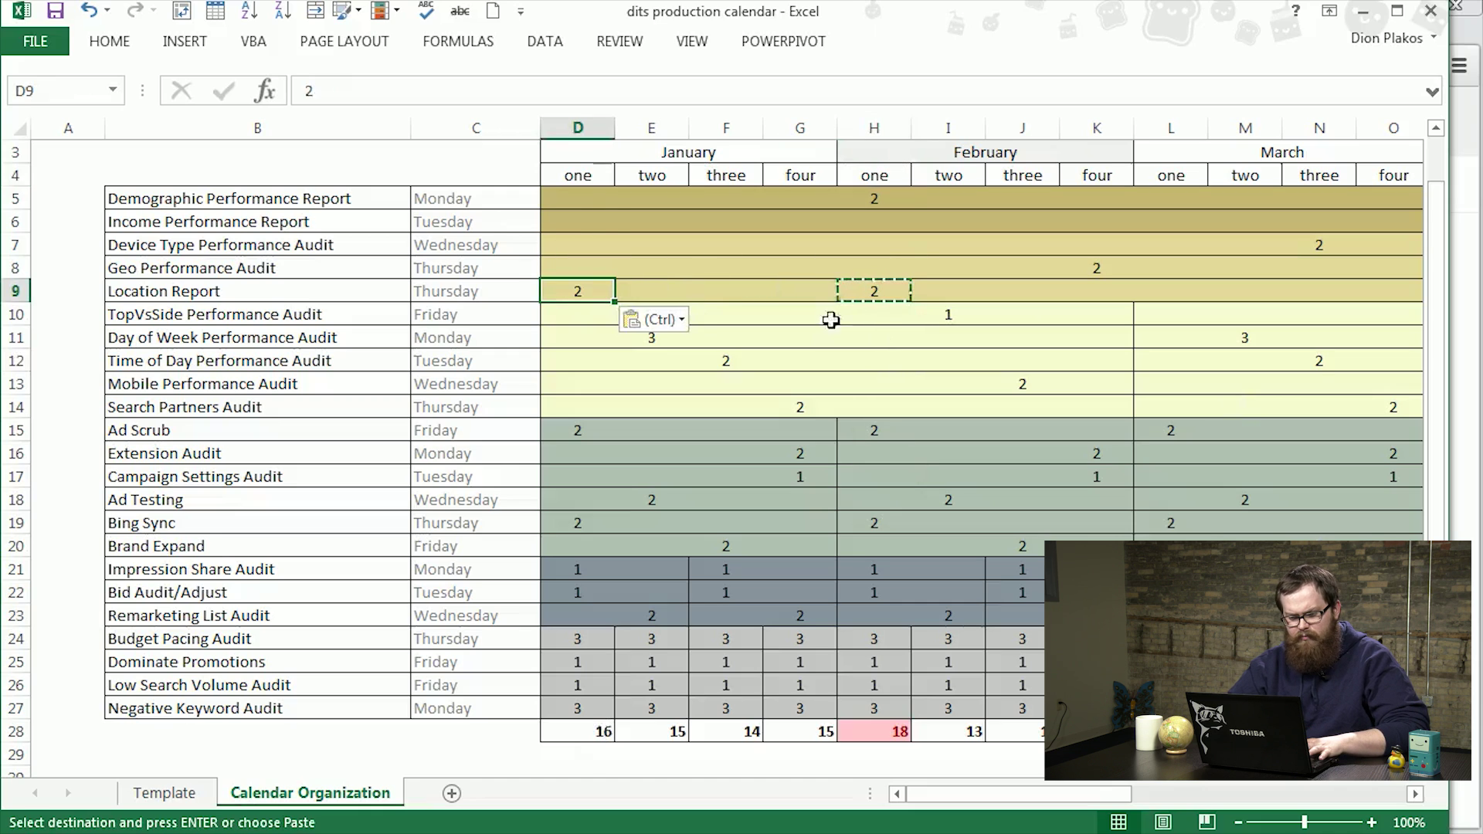
left_click(888, 337)
left_click(880, 291)
key("Escape")
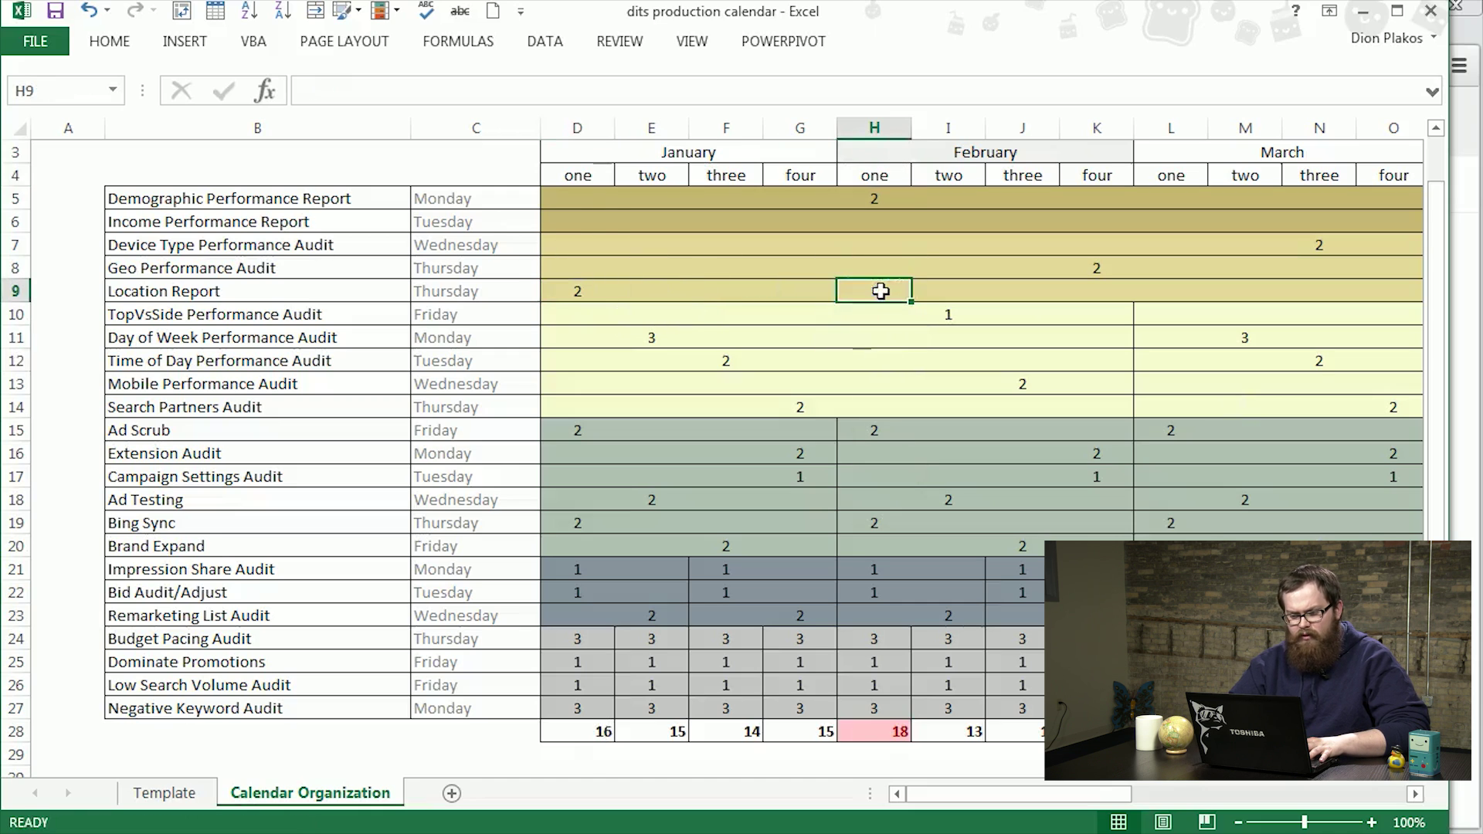
key("Delete")
- Copy Location Report's January–March pattern (D9:O9) and paste it starting in April
left_click(587, 291)
left_click_drag(626, 291, 732, 292)
key("ctrl+c")
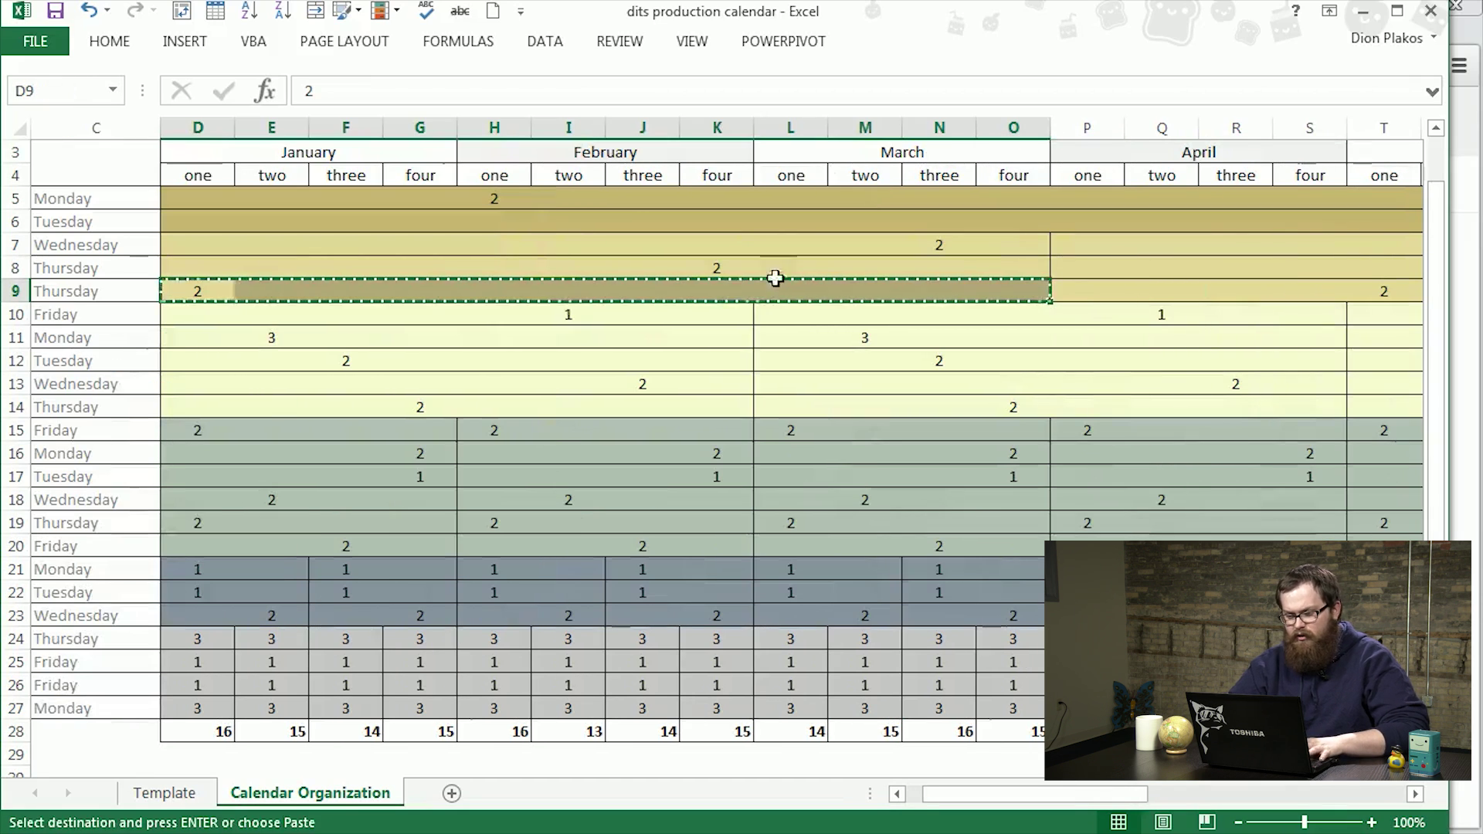
left_click(1068, 282)
key("ctrl+v")
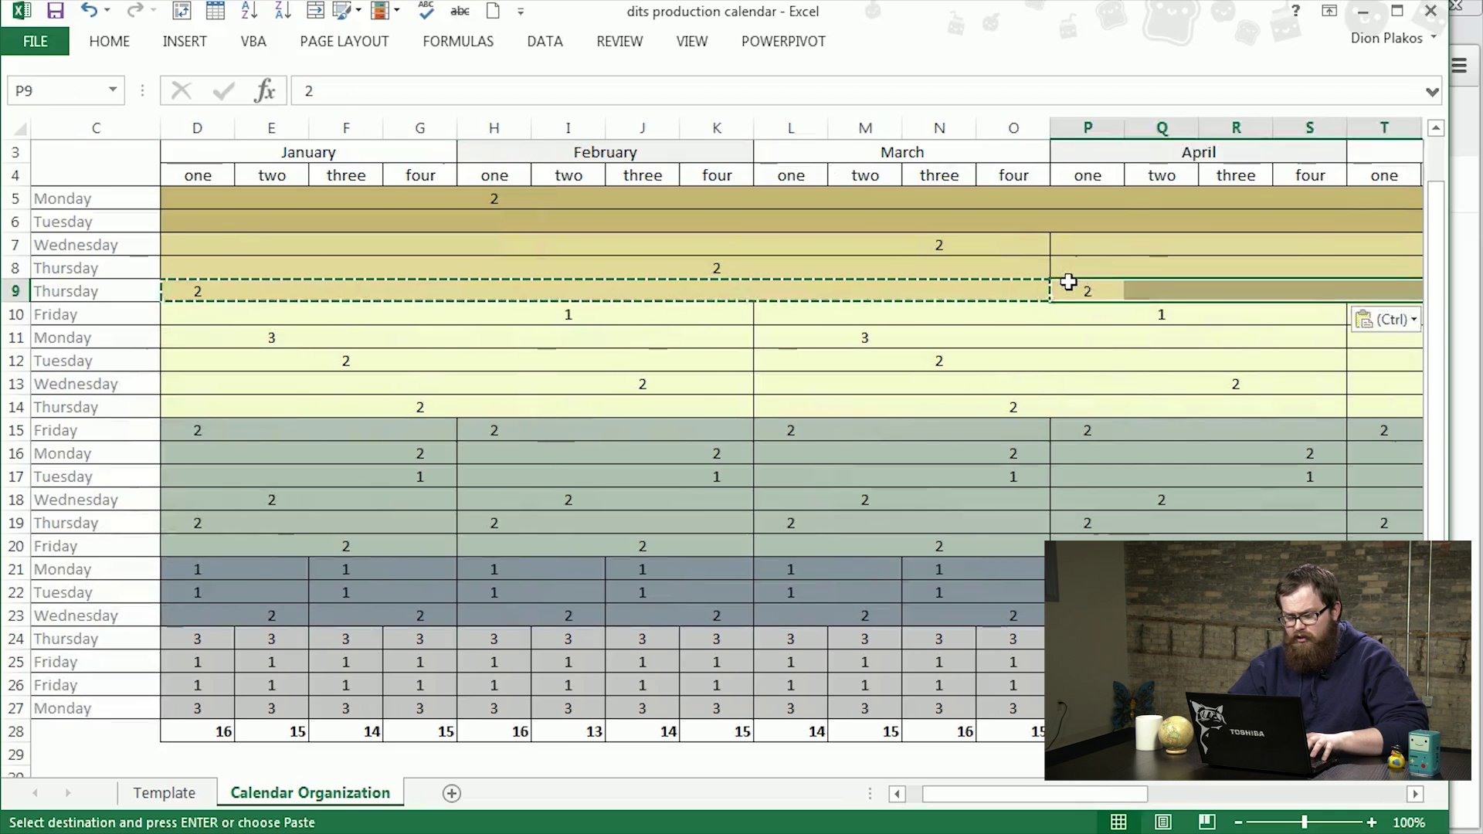
- Paste the same quarterly pattern into July and October, then return to the Template sheet
key("ctrl+Right")
left_click(1069, 282)
key("Left")
key("Left")
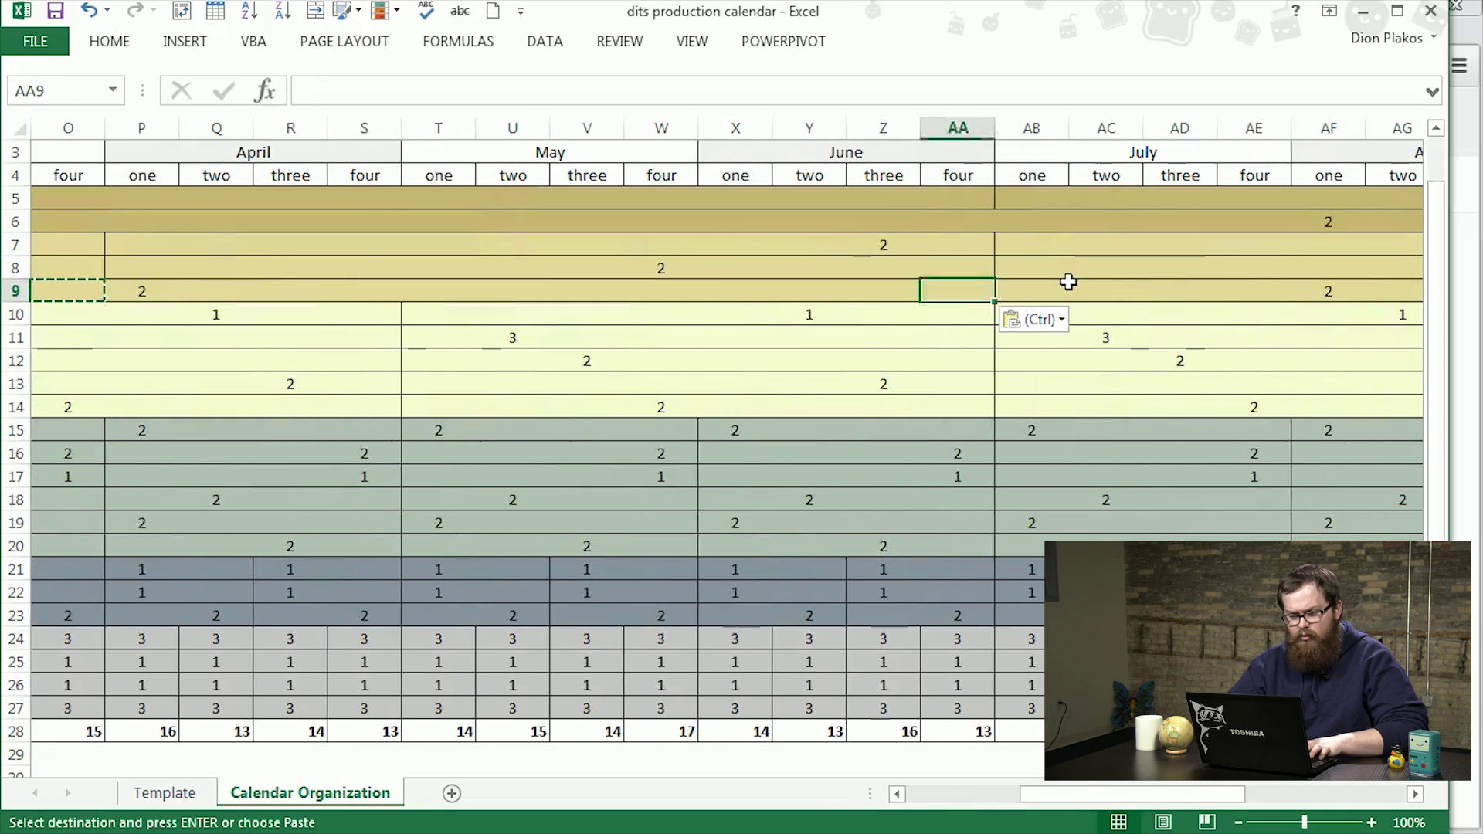
key("Right")
key("ctrl+v")
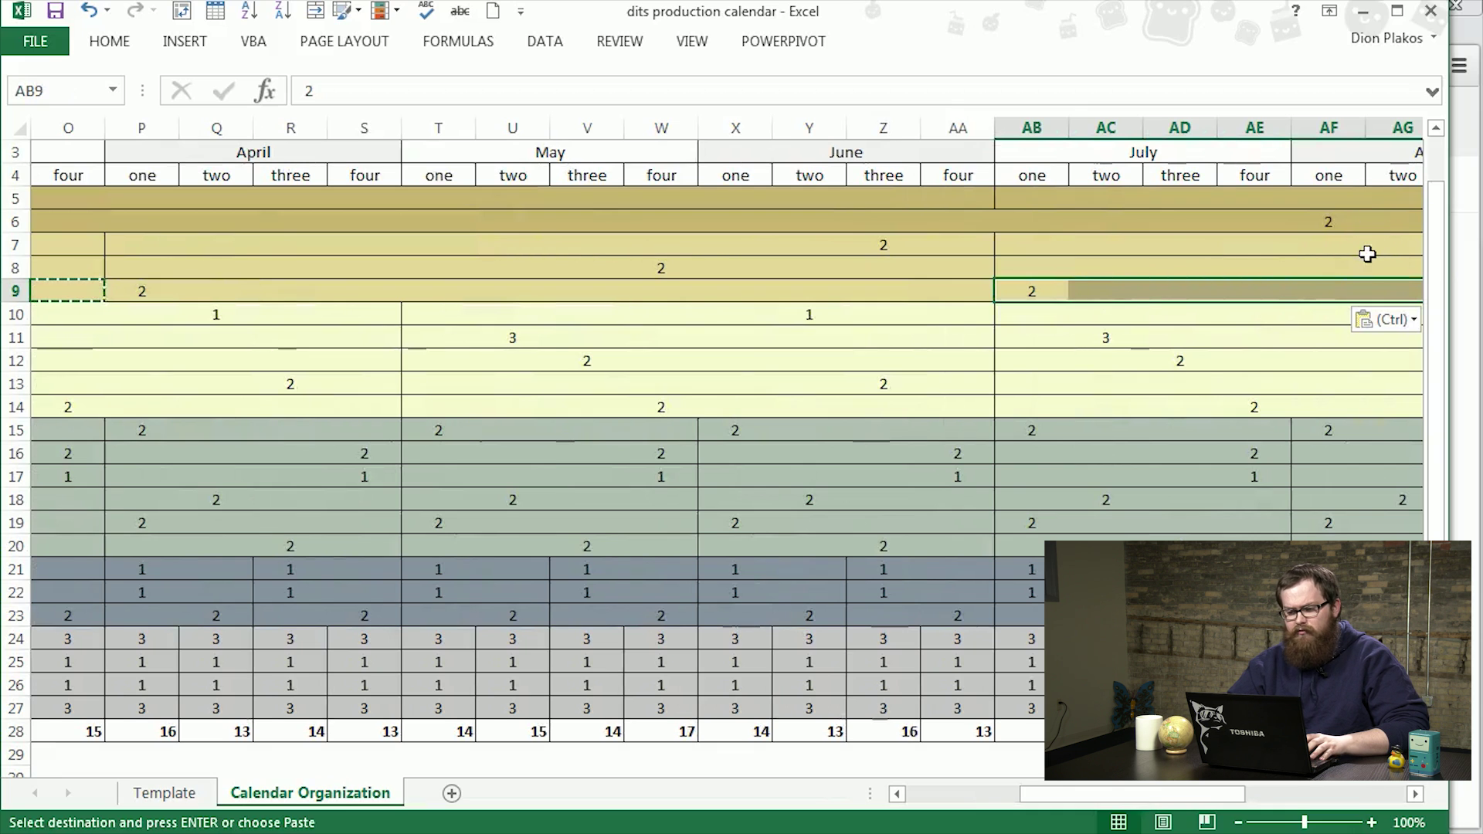
key("ctrl+Right")
key("Right")
key("Left")
key("Left")
key("Left")
key("Left")
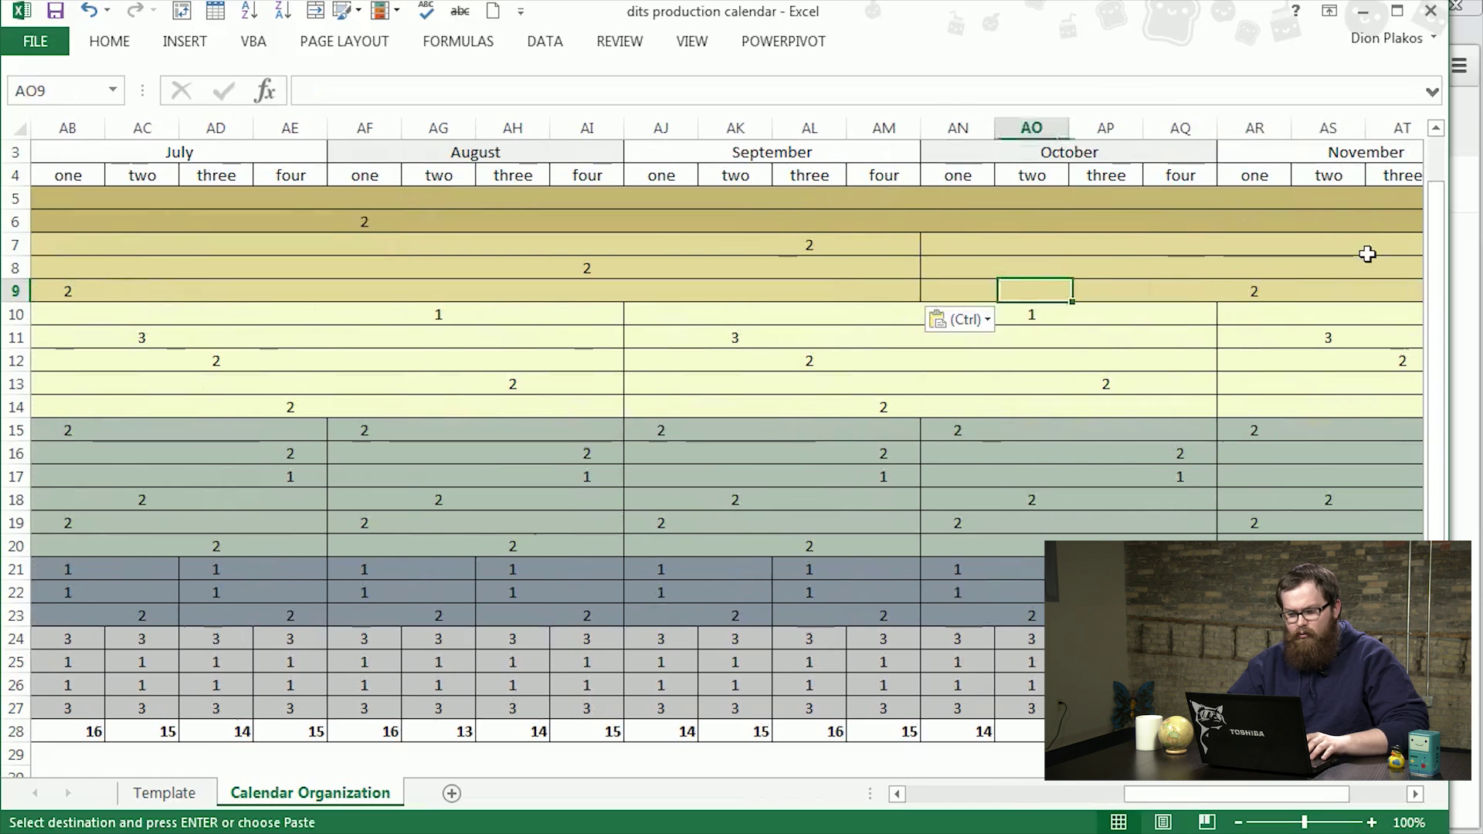
key("Left")
key("ctrl+v")
scroll(1202, 363, "left", 5)
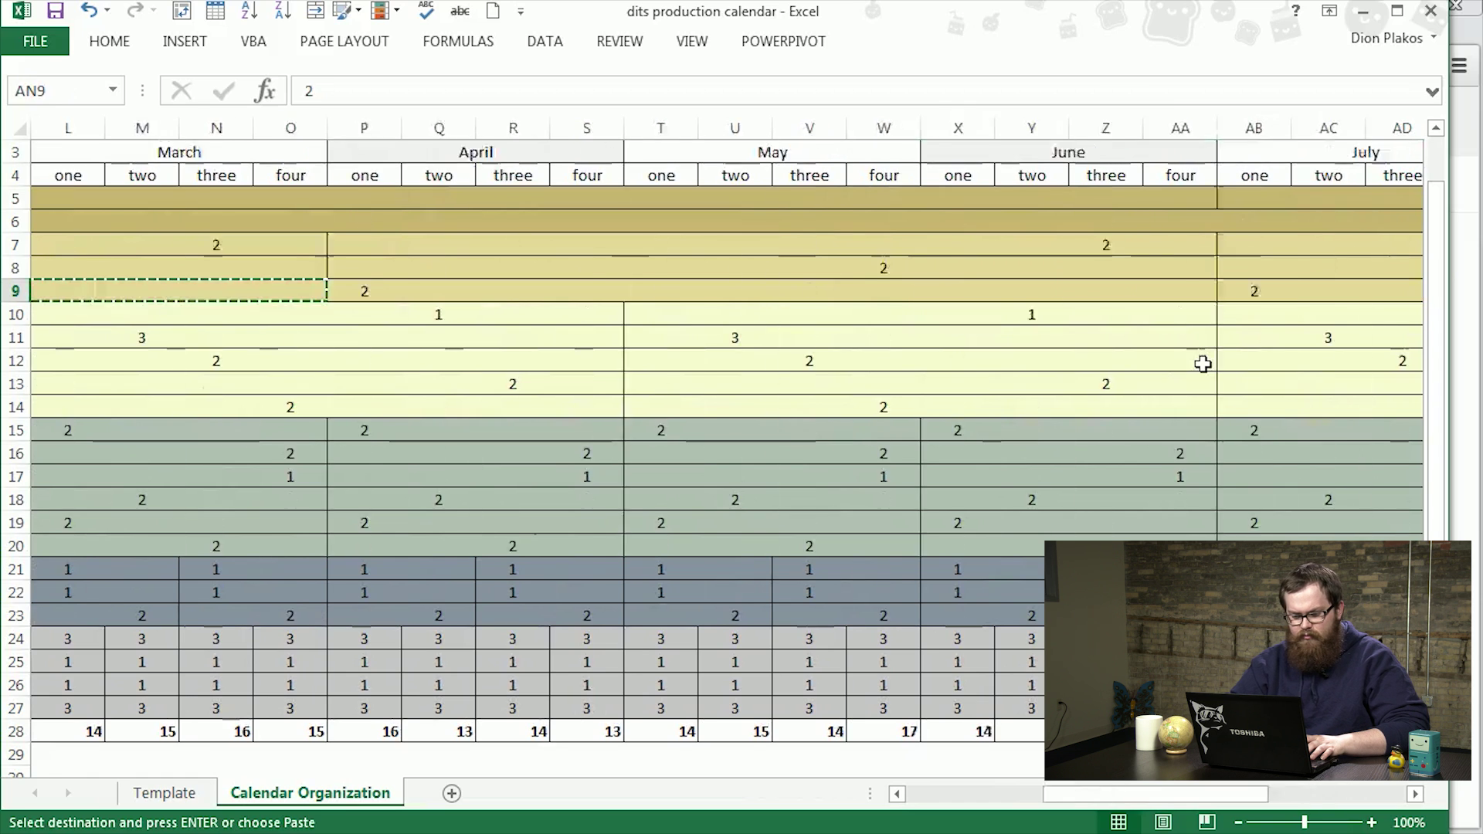
scroll(1203, 364, "left", 5)
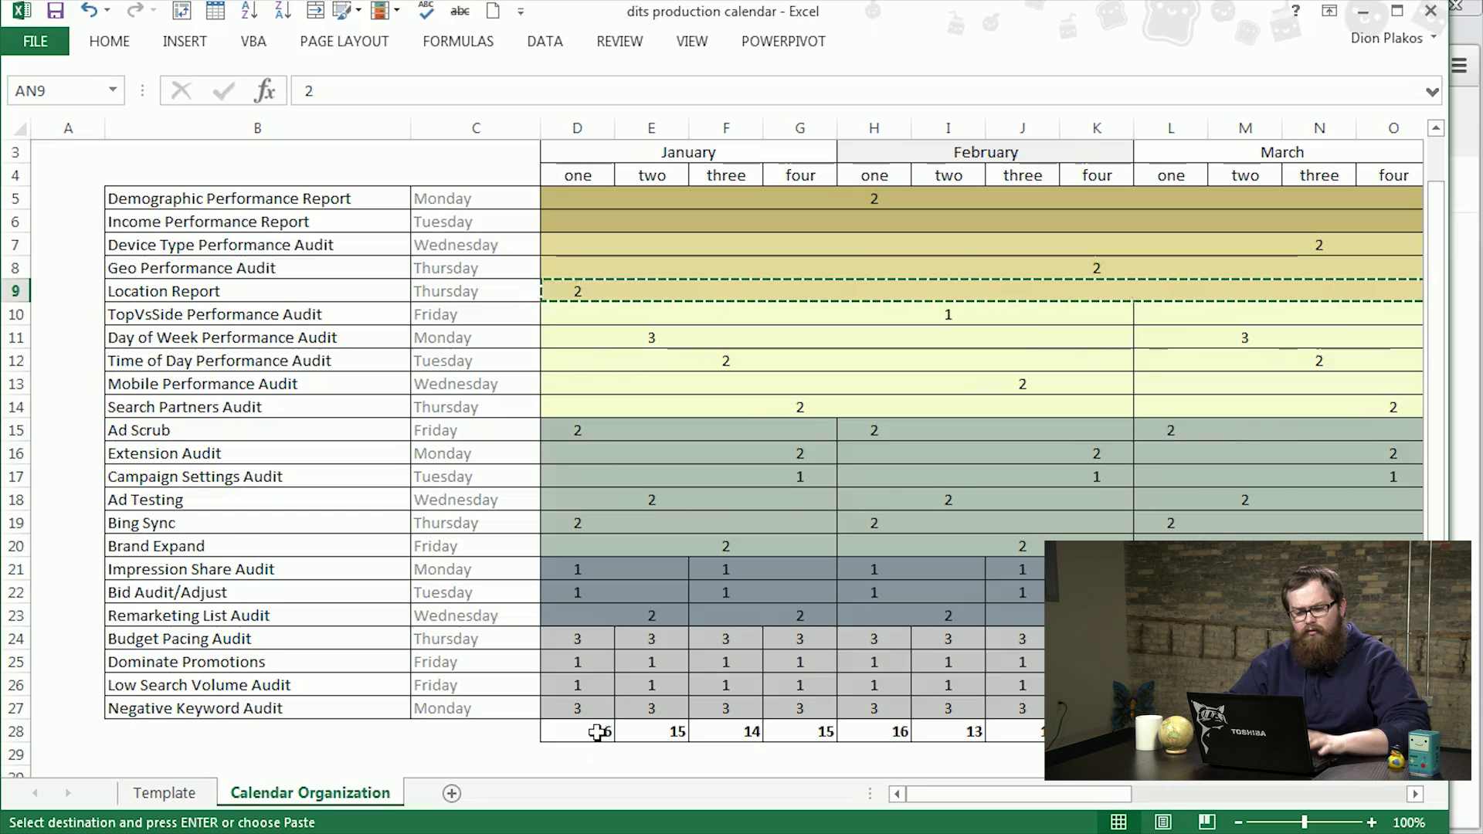
left_click(166, 793)
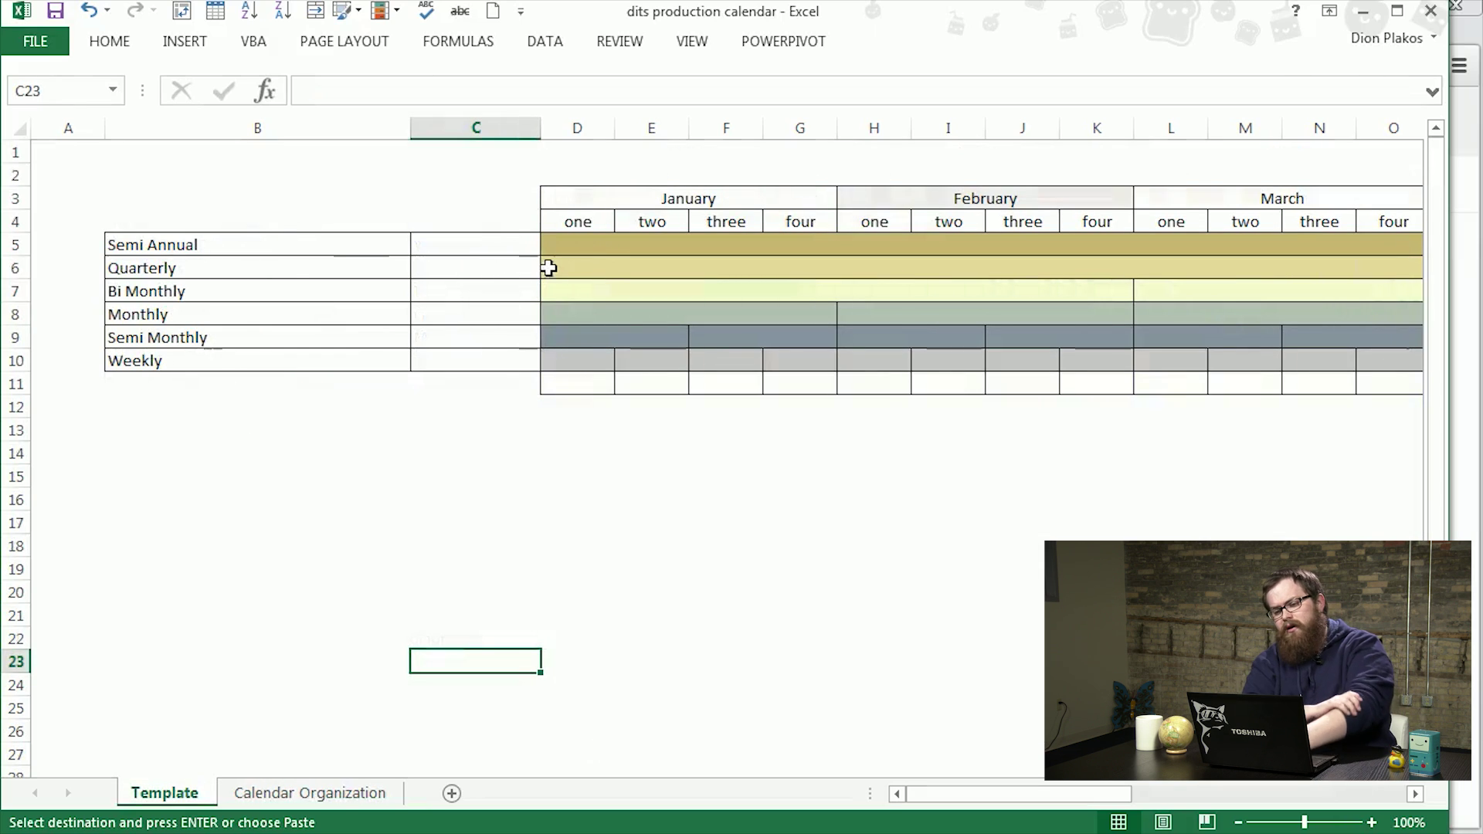
- Enter 1 for Semi Annual in January week one (D5) and July week one (AB5)
left_click(564, 244)
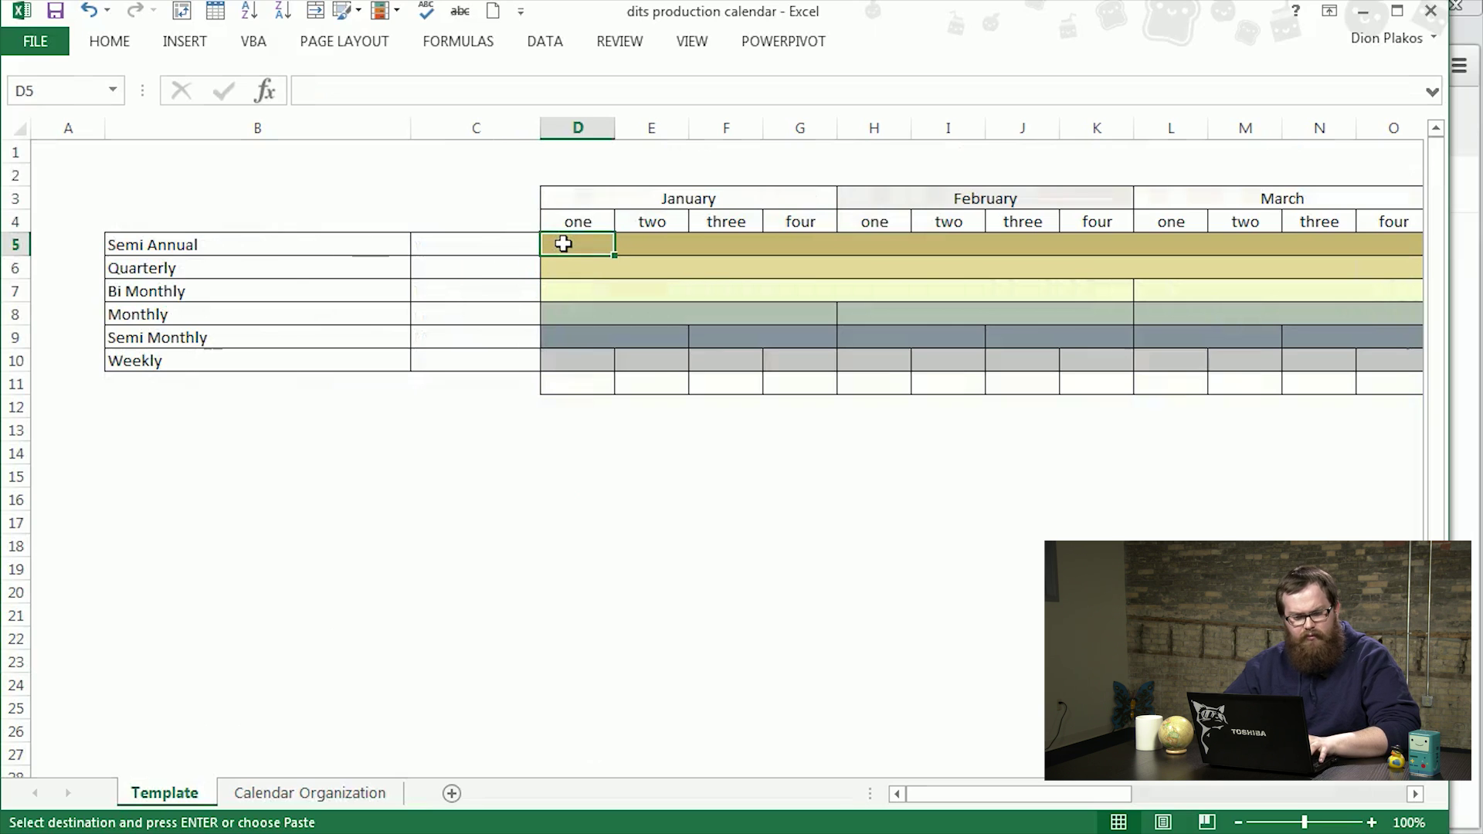
type("1")
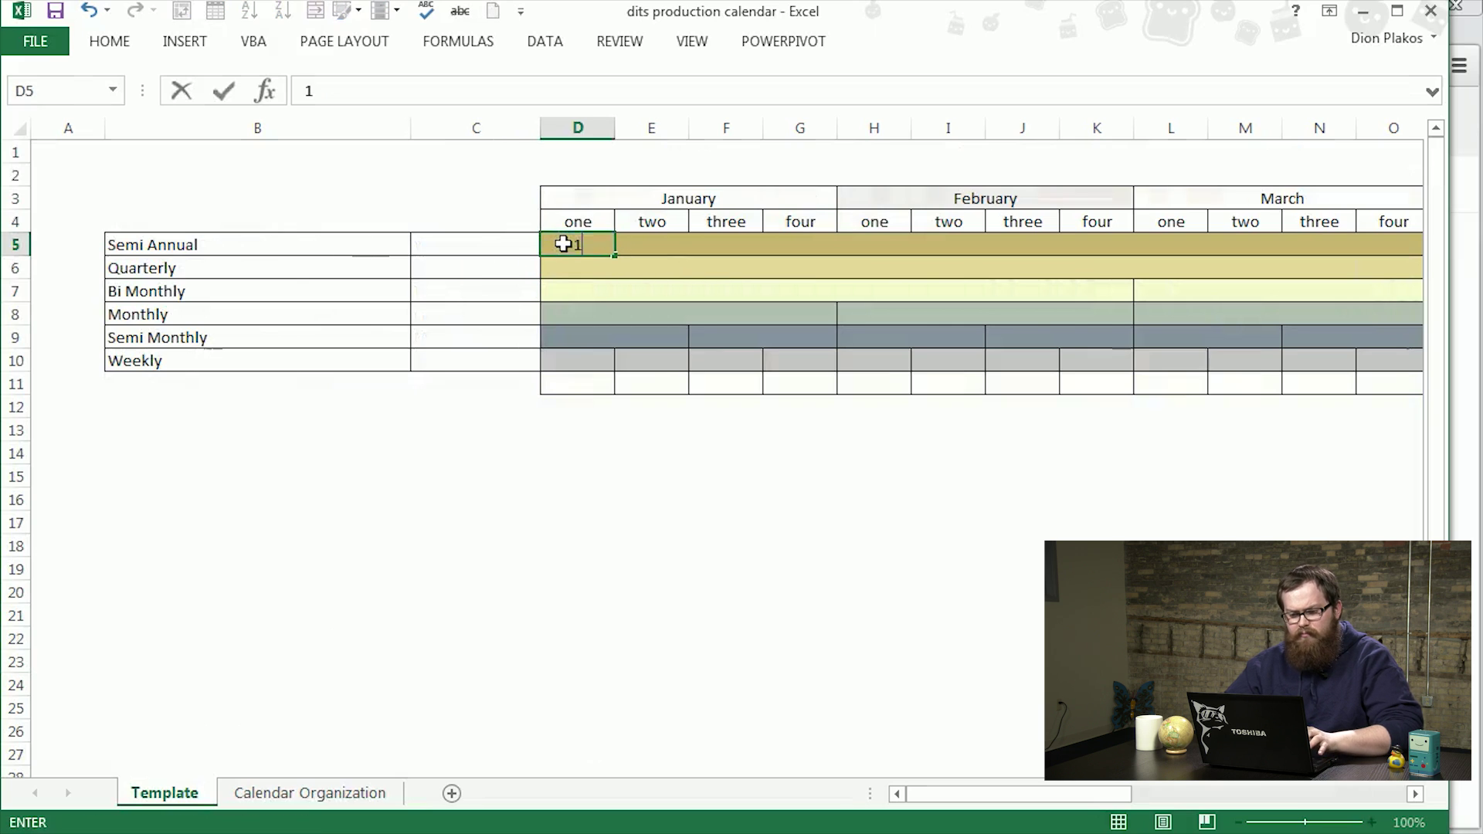
left_click(663, 248)
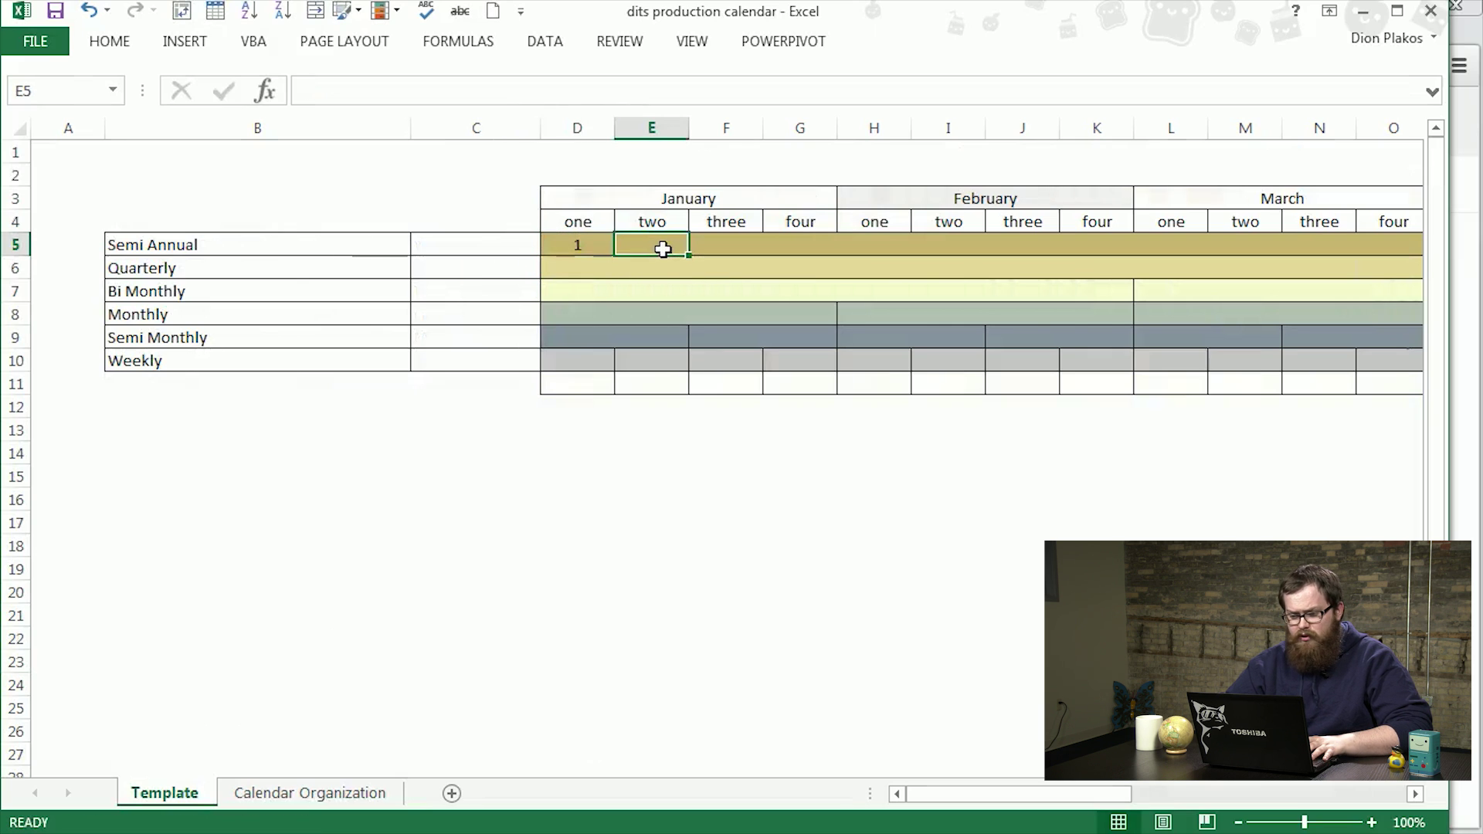
scroll(662, 249, "down", 4)
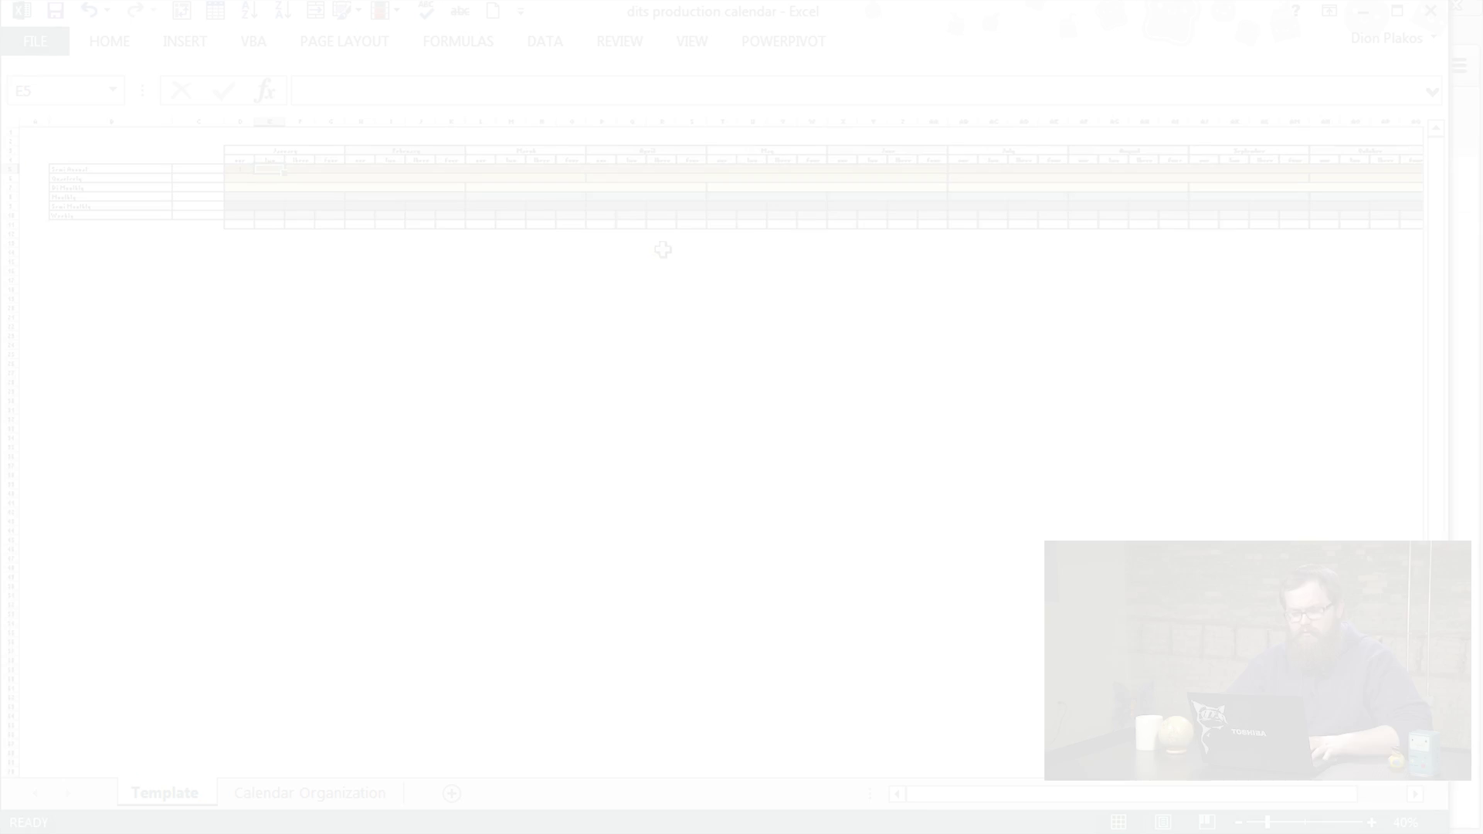
scroll(354, 205, "up", 1)
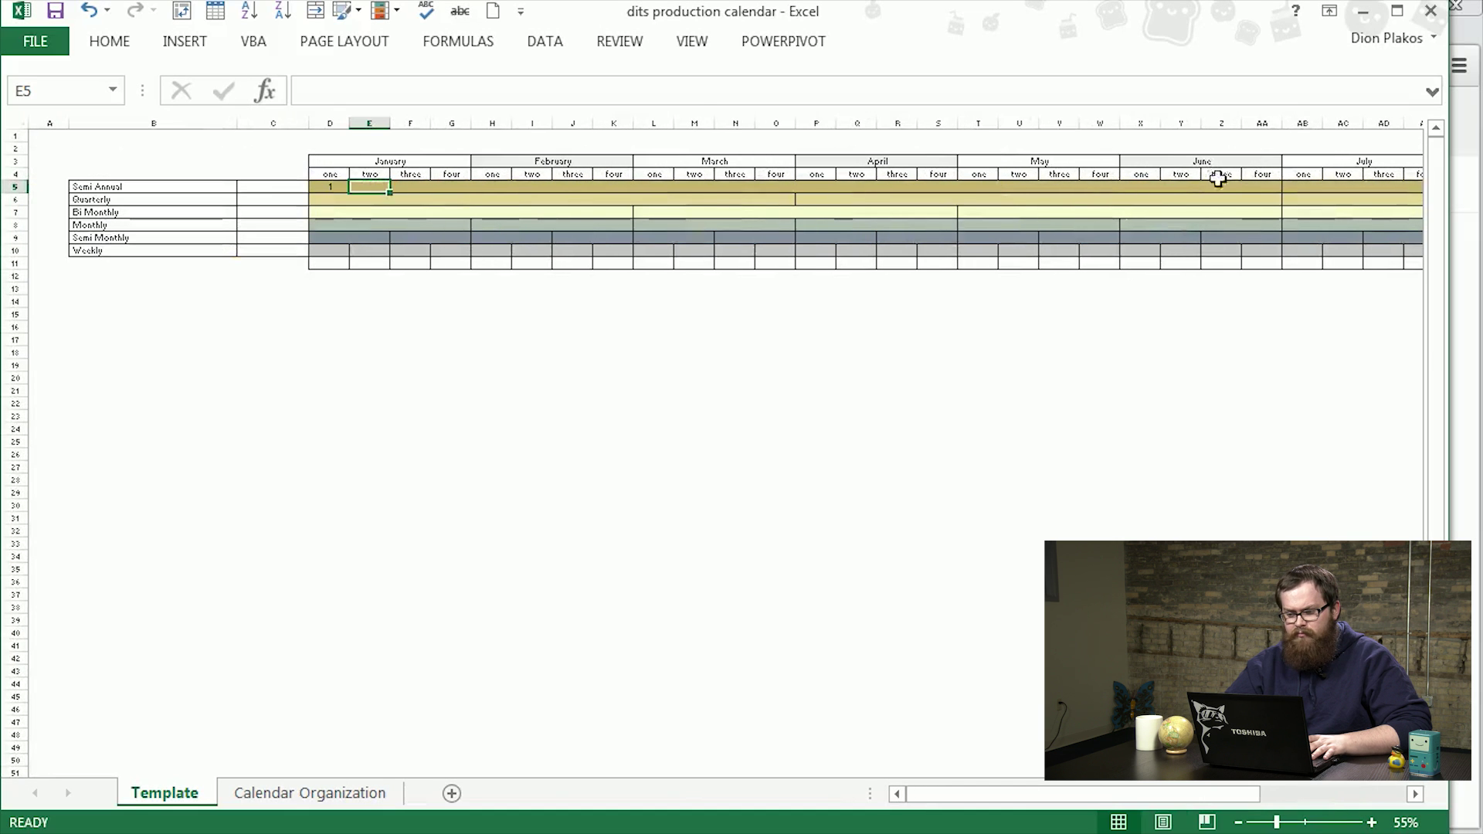
left_click(1218, 186)
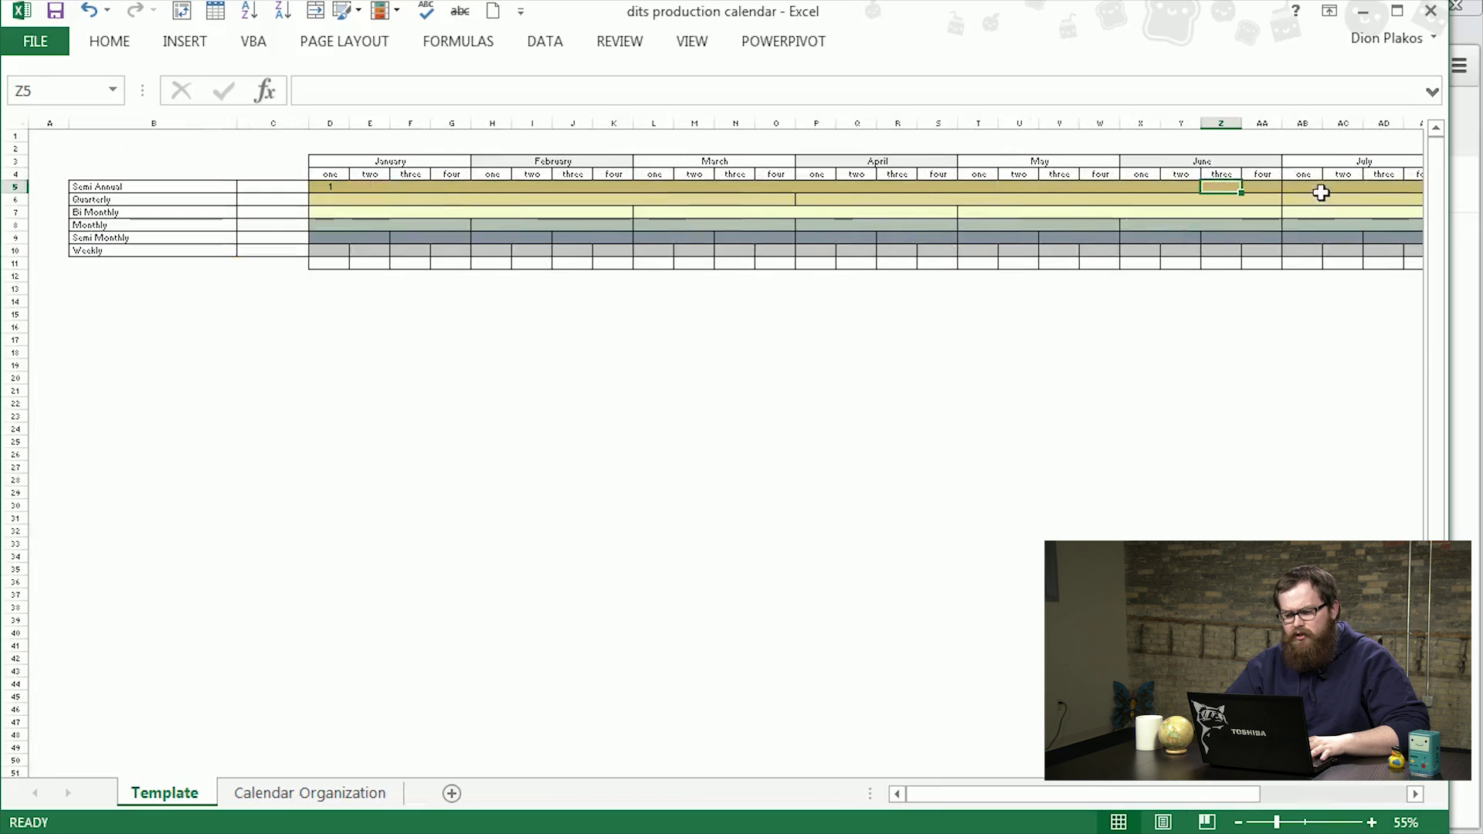
left_click(1321, 189)
type("1")
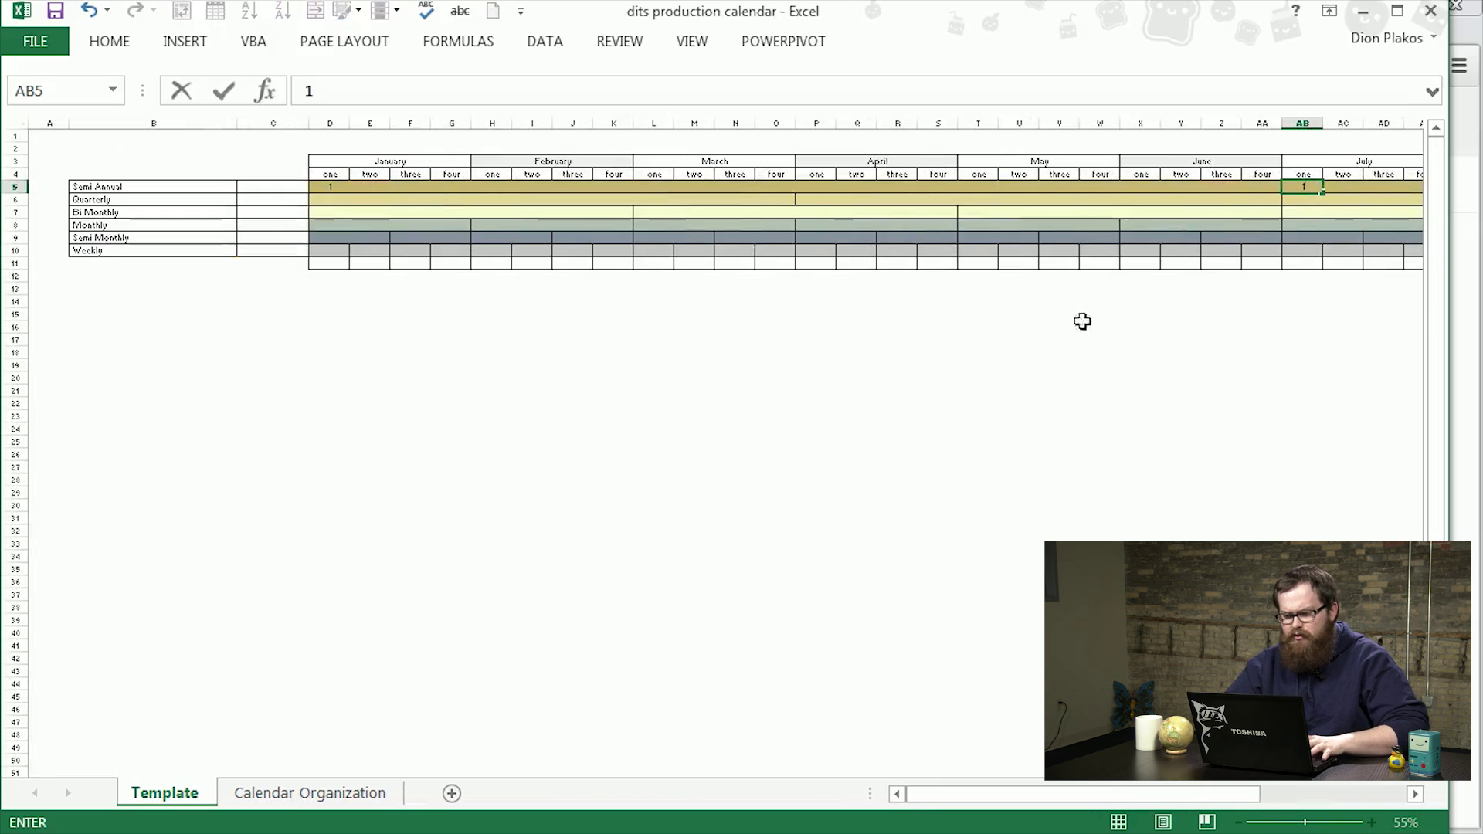
left_click(334, 239)
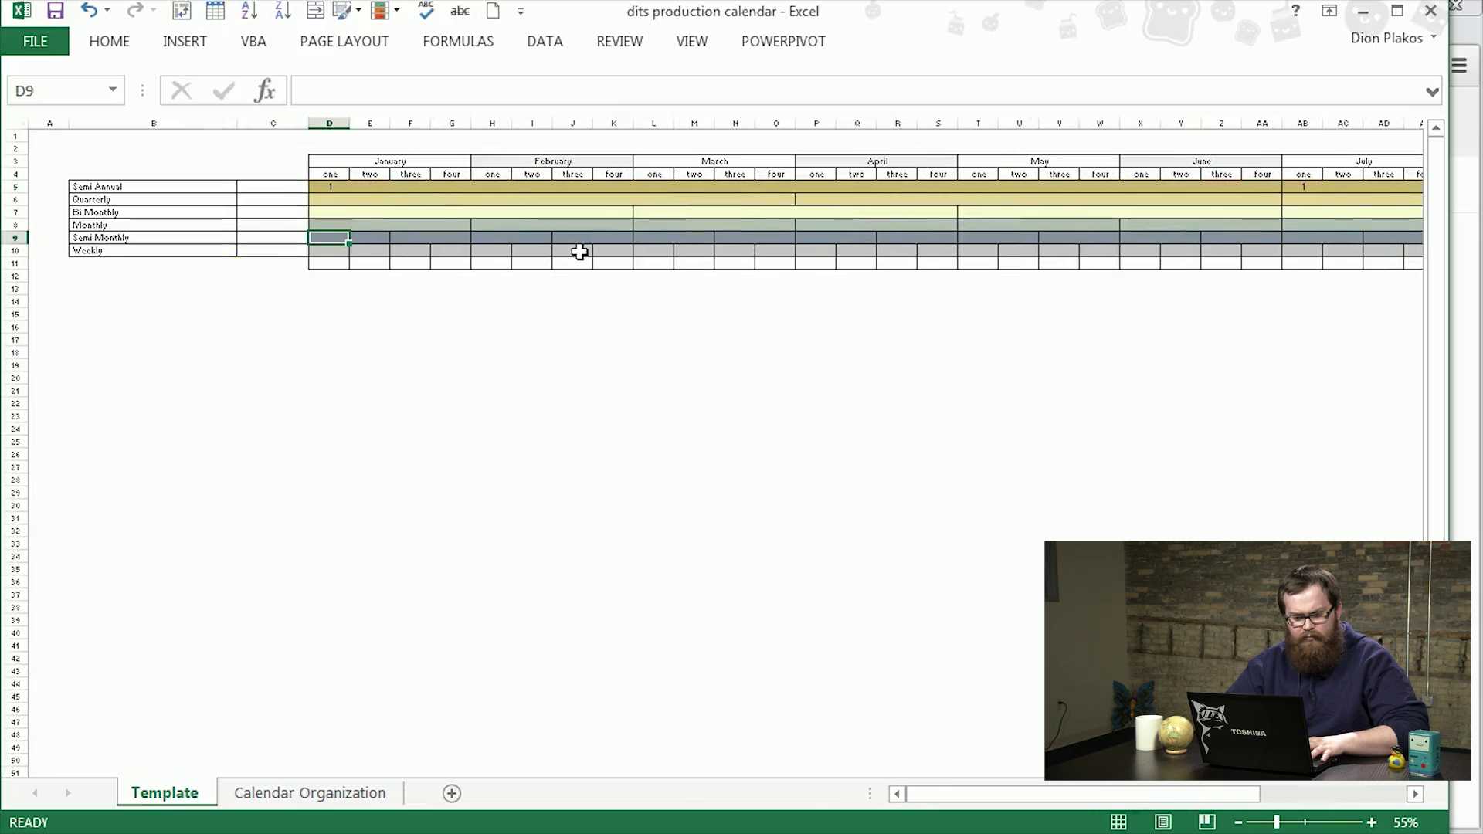
- Enter 2 in Semi Monthly's January week two and repeat that block across February, March and April
key("Right")
type("2")
key("Right")
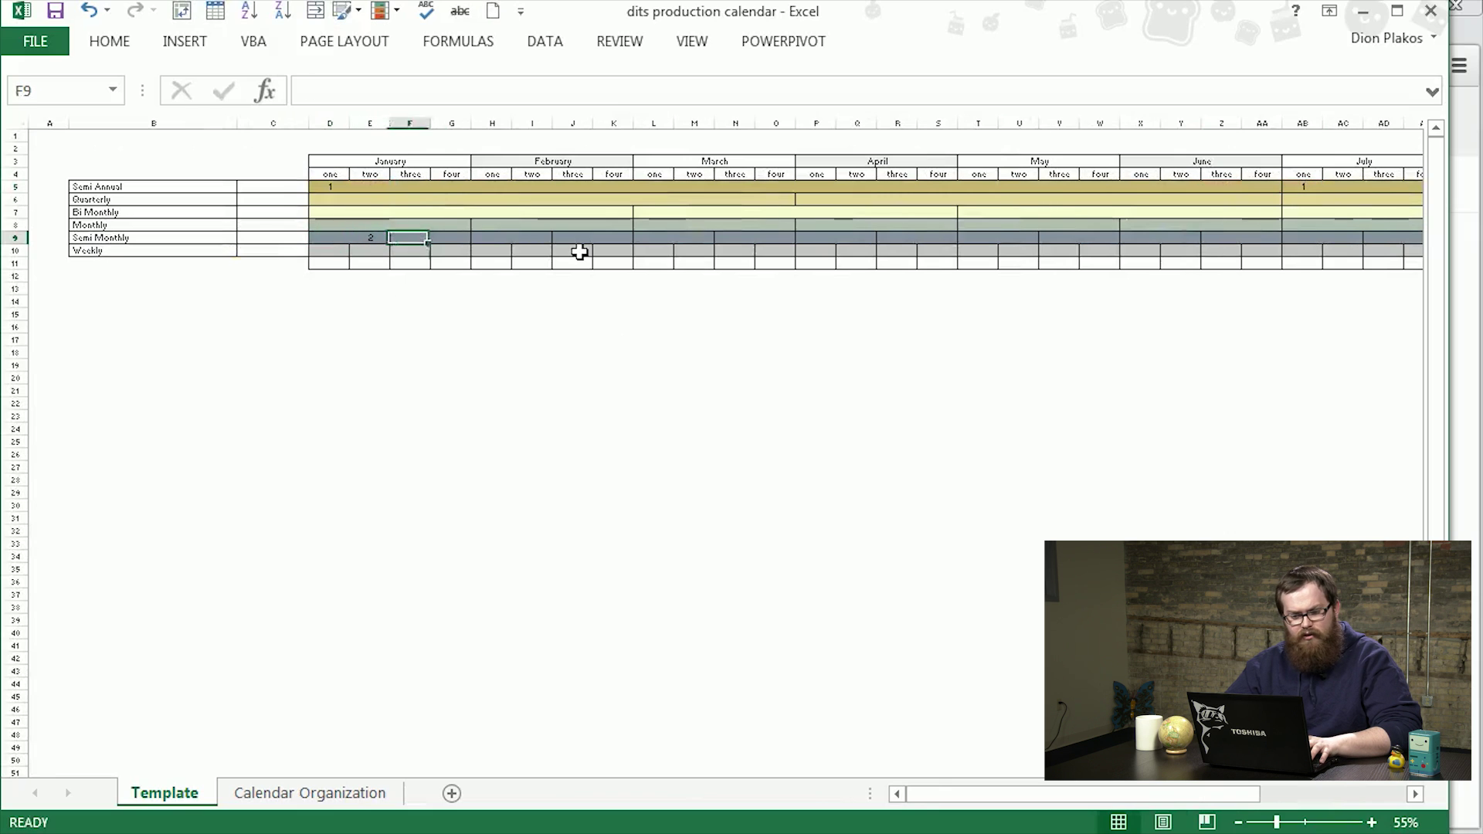
key("Right")
key("Right")
key("Left")
key("shift+Left")
key("shift+Left")
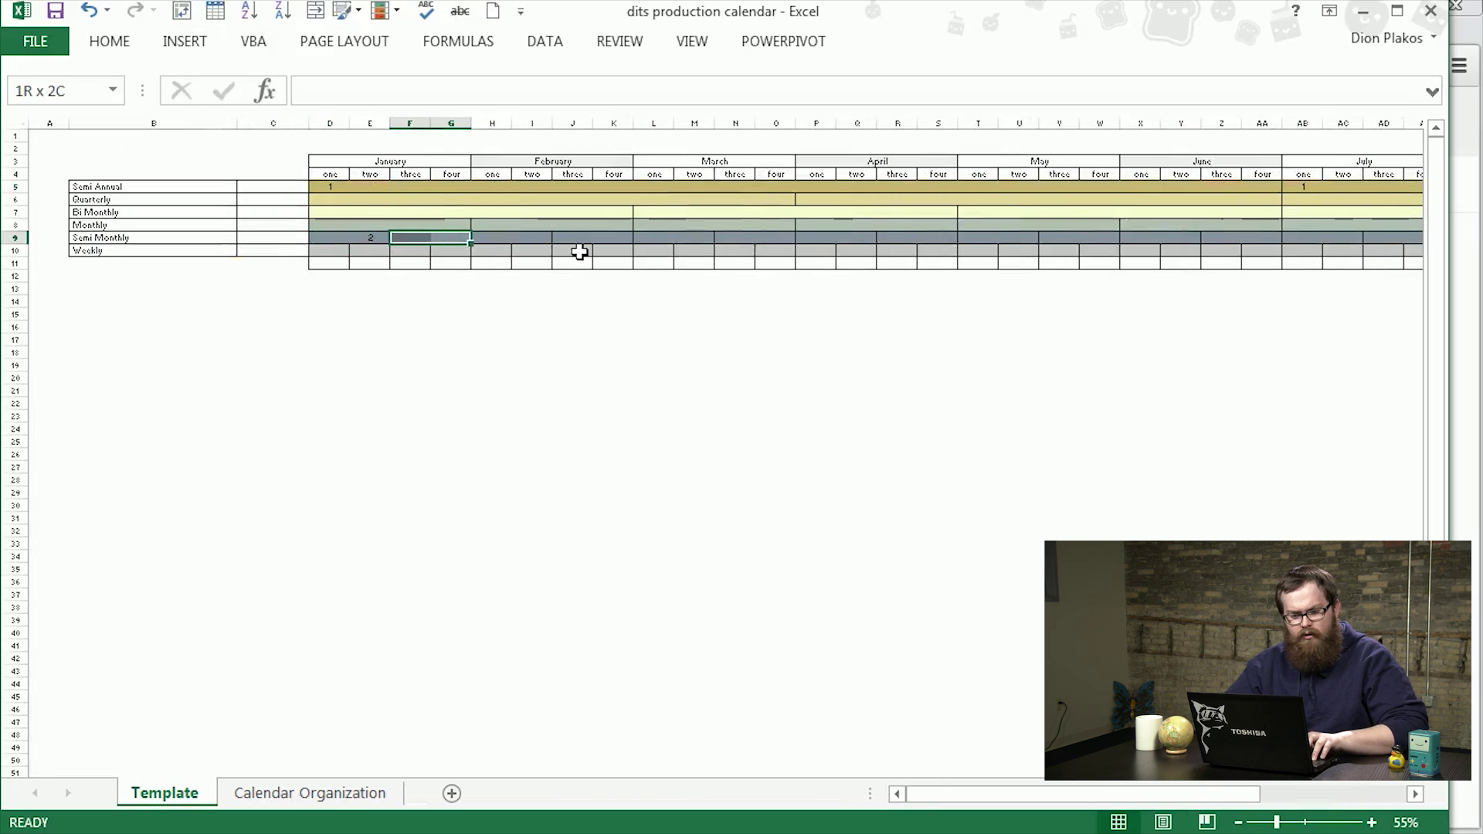
key("Right")
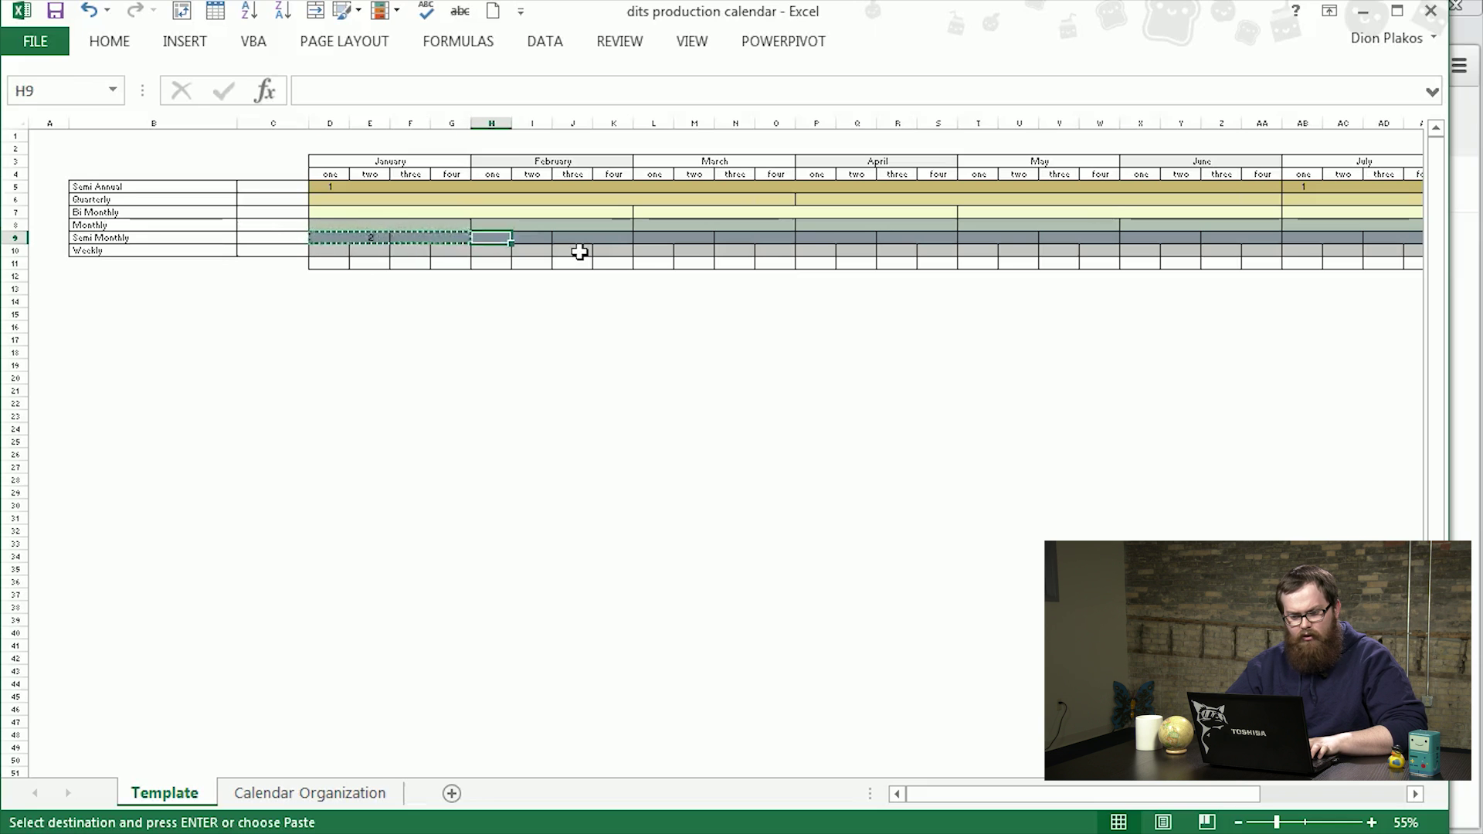
key("ctrl+v")
key("Right")
key("Right")
key("Right")
key("Right")
key("ctrl+v")
key("Right")
scroll(579, 251, "right", 10)
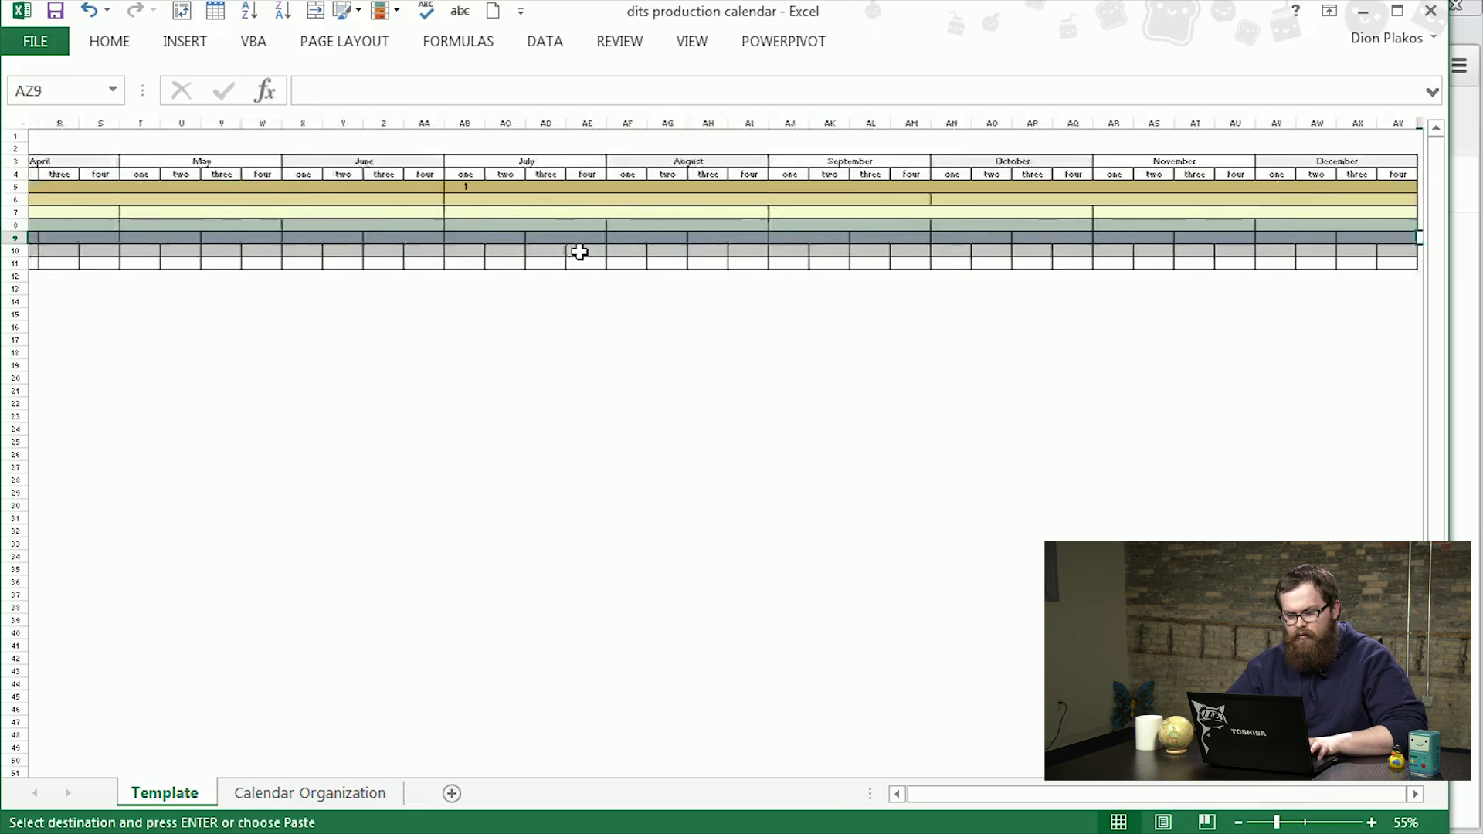
scroll(579, 251, "left", 3)
key("ctrl+Left")
key("ctrl+Left")
key("ctrl+Left")
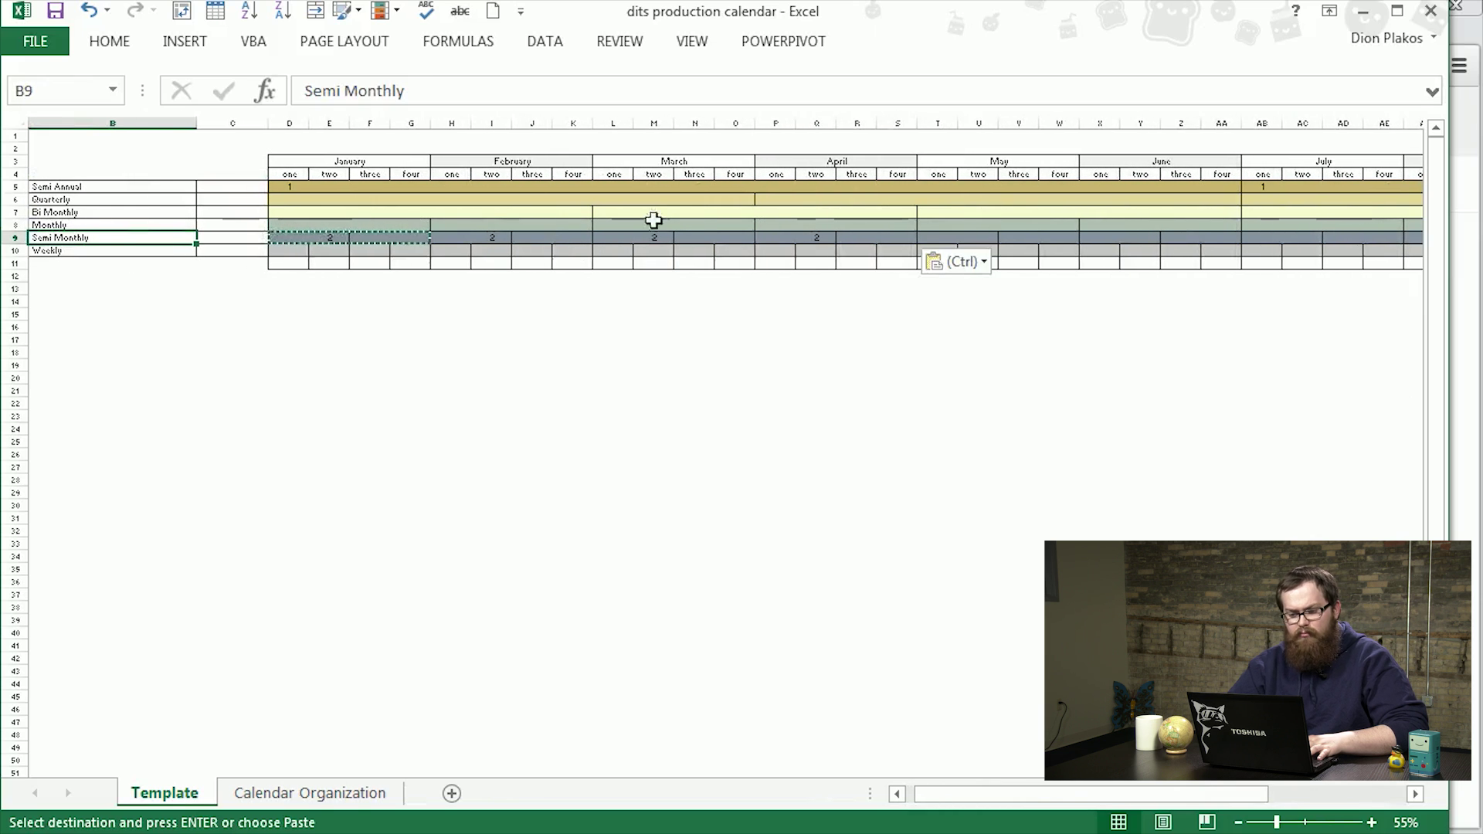
key("Left")
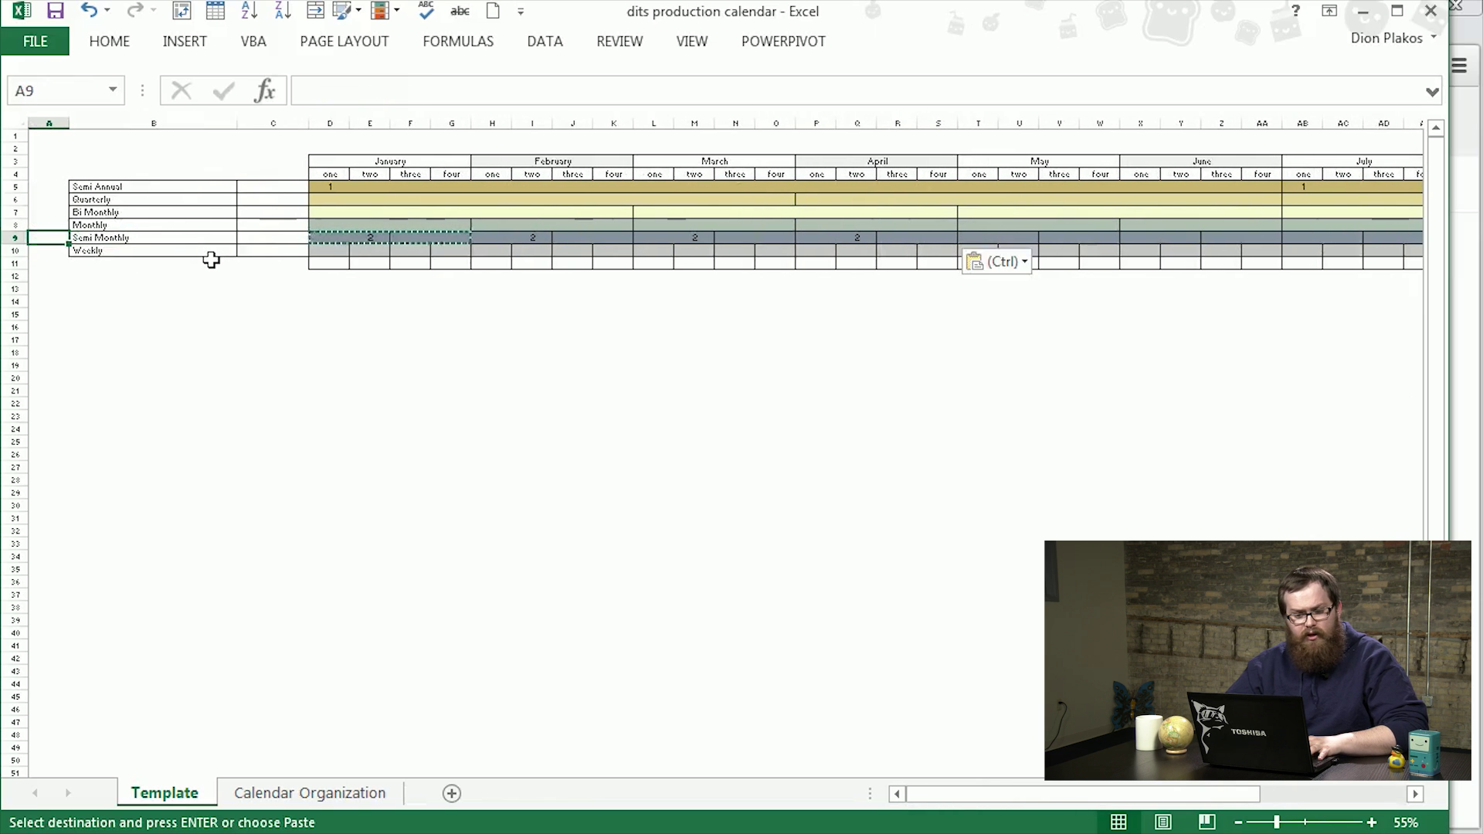
key("Up")
key("Up")
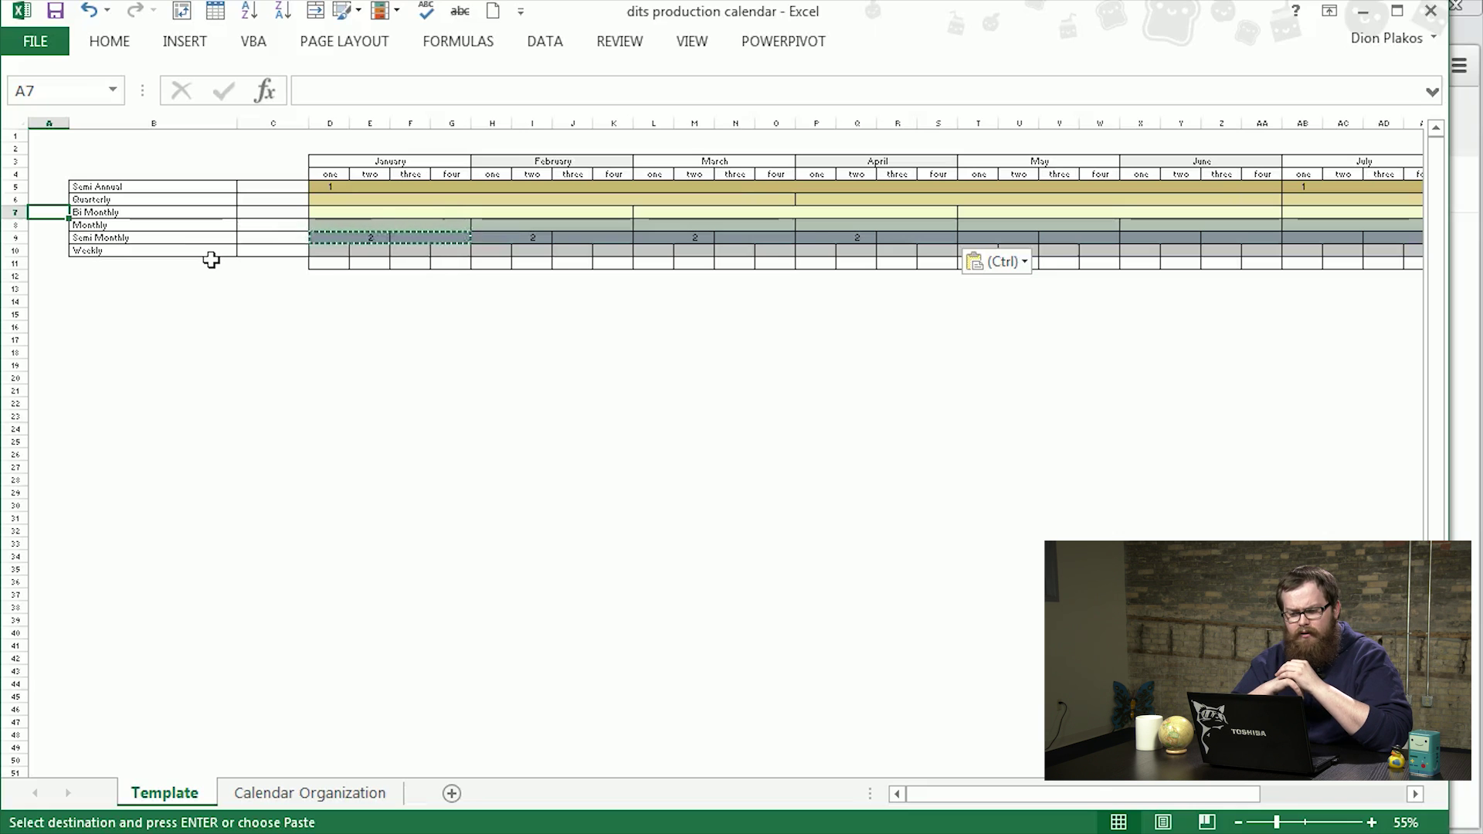
- Scroll through the Calendar Organization task rows, then bring up Google Calendar's January 2015 month view
left_click(309, 793)
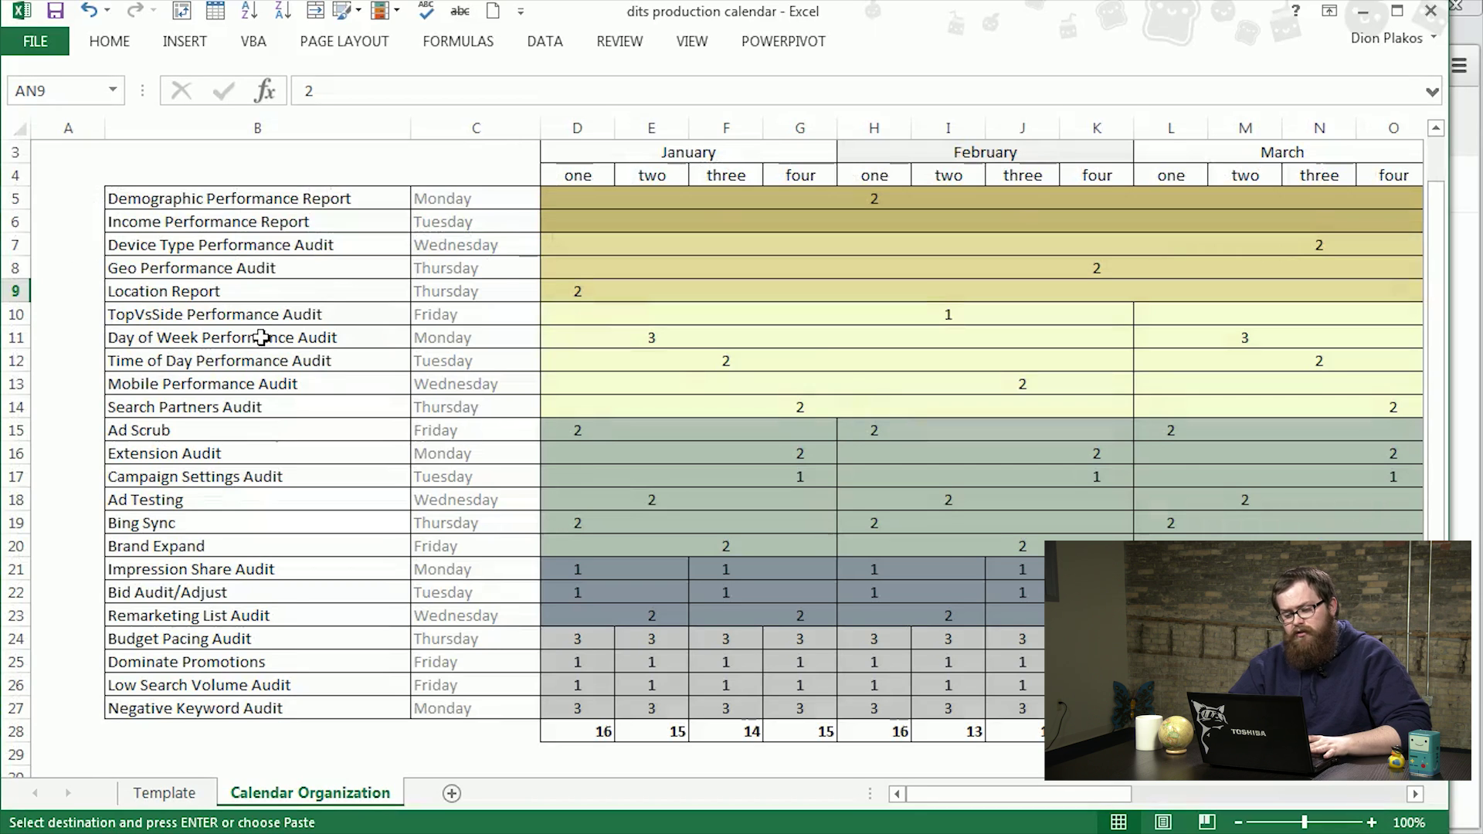
scroll(261, 338, "up", 1)
scroll(648, 509, "down", 2)
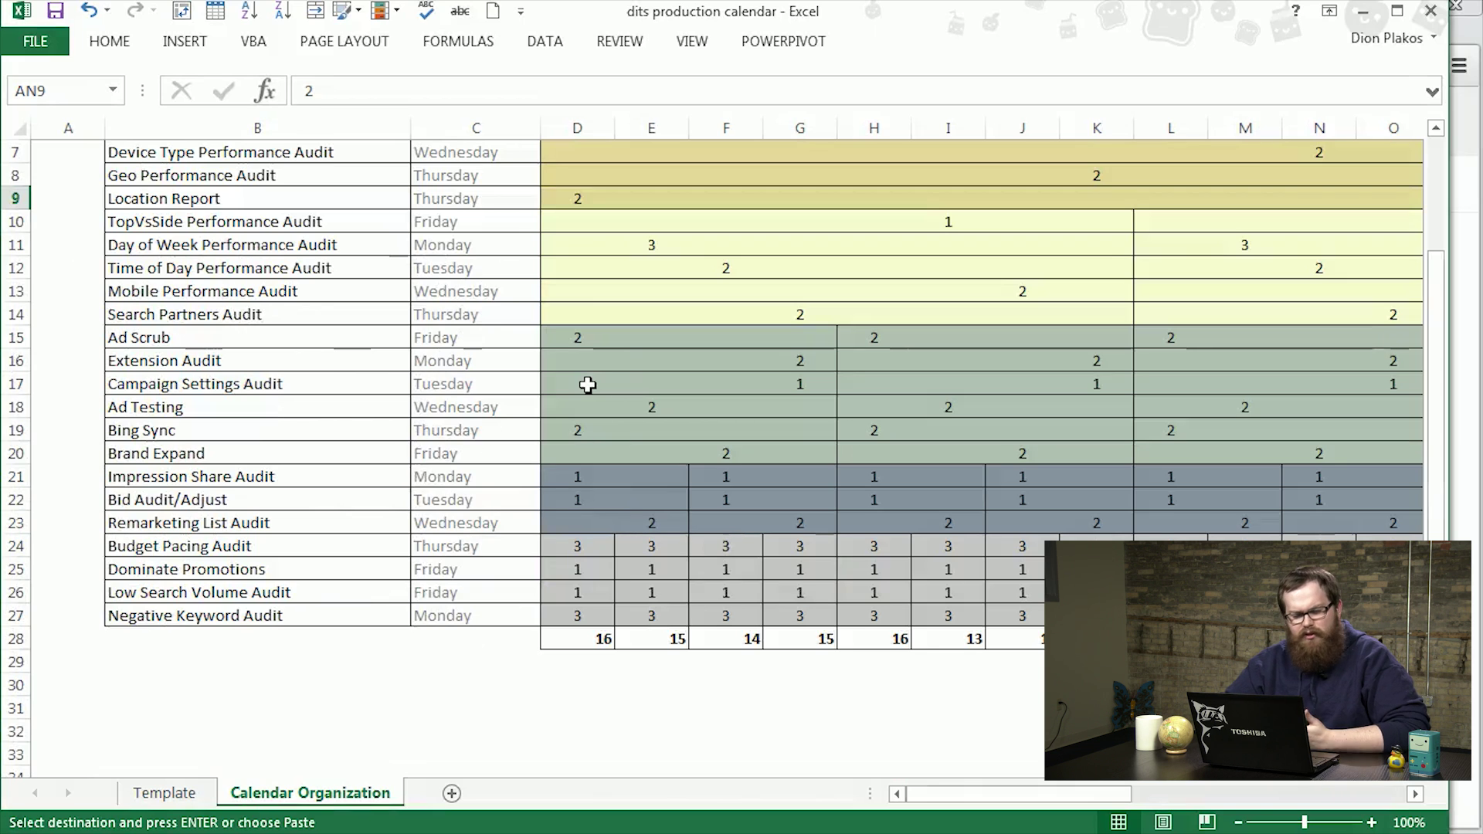
key("alt+Tab")
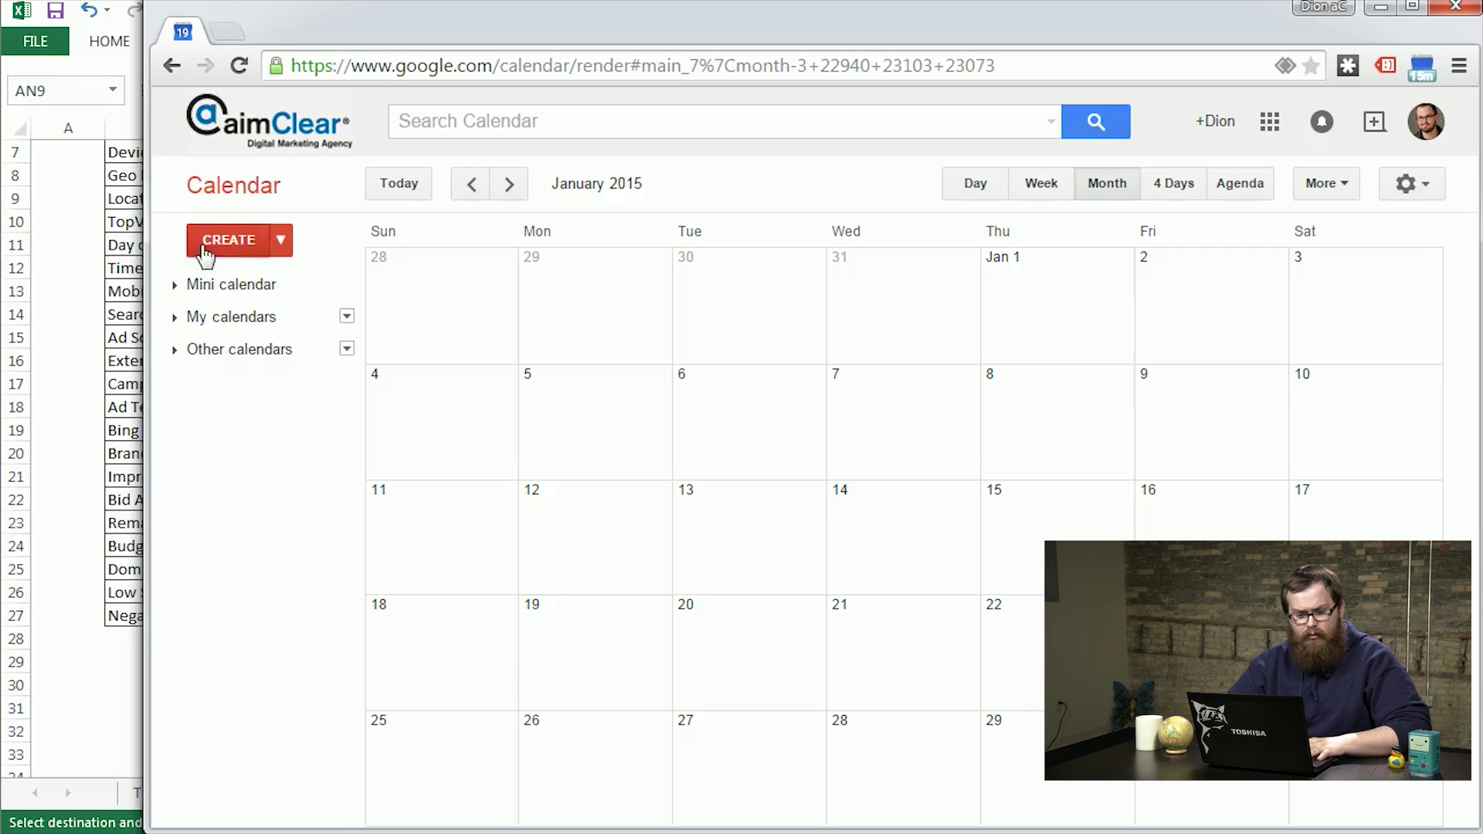
- Start a new Google Calendar event and copy the Impression Share Audit task name from B21
left_click(261, 249)
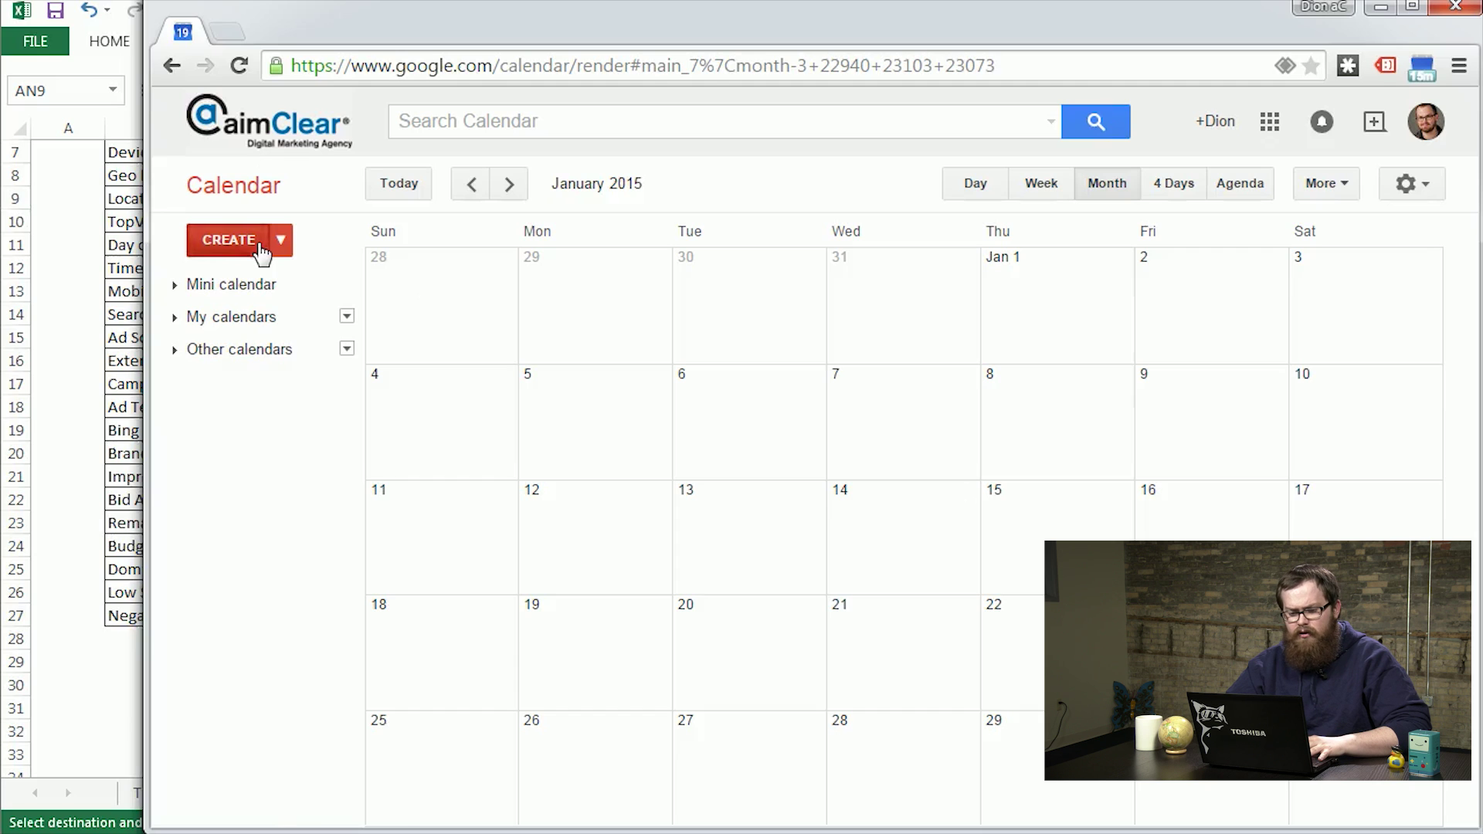
key("alt+Tab")
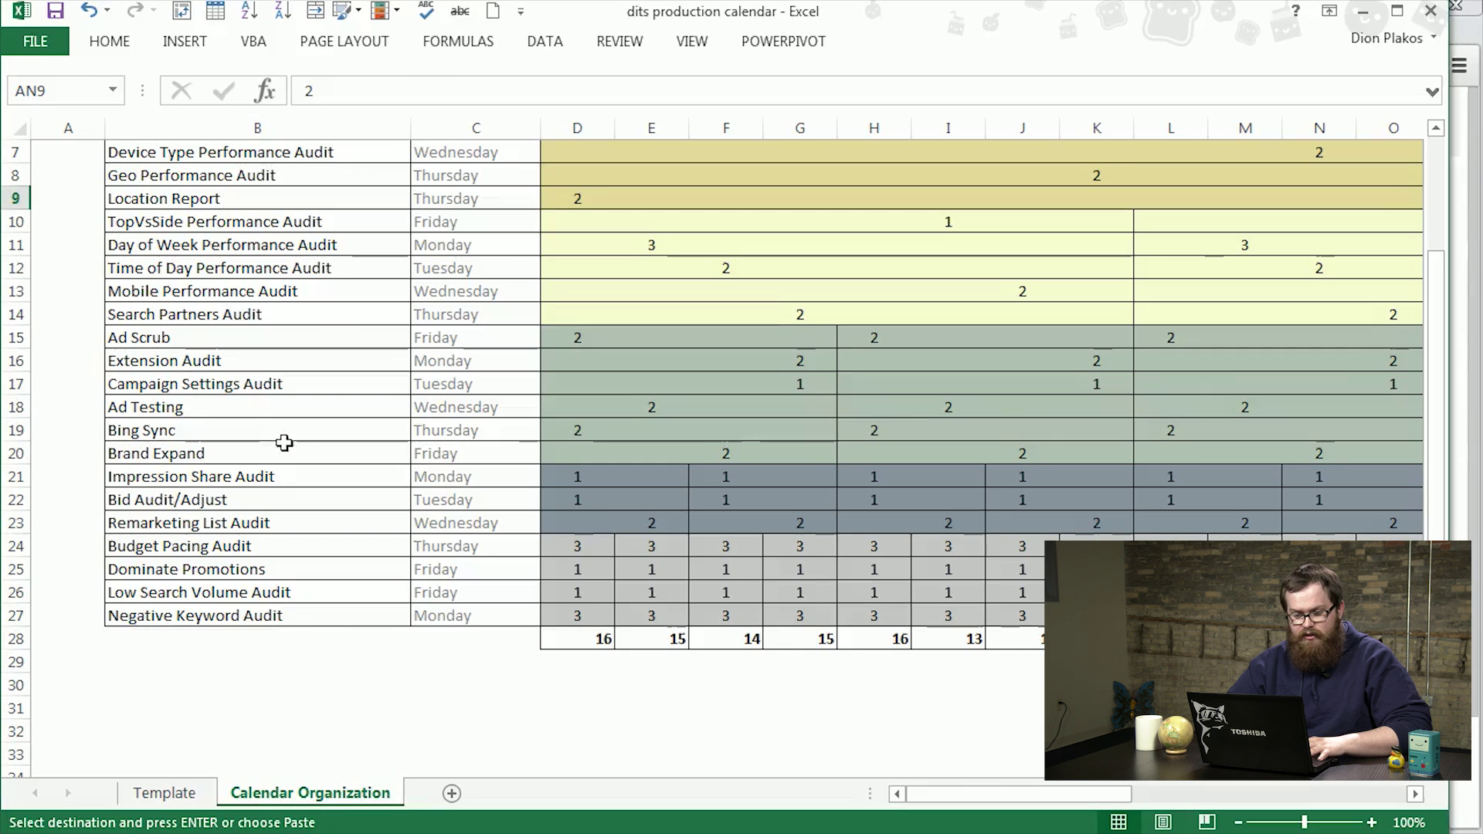
left_click(262, 475)
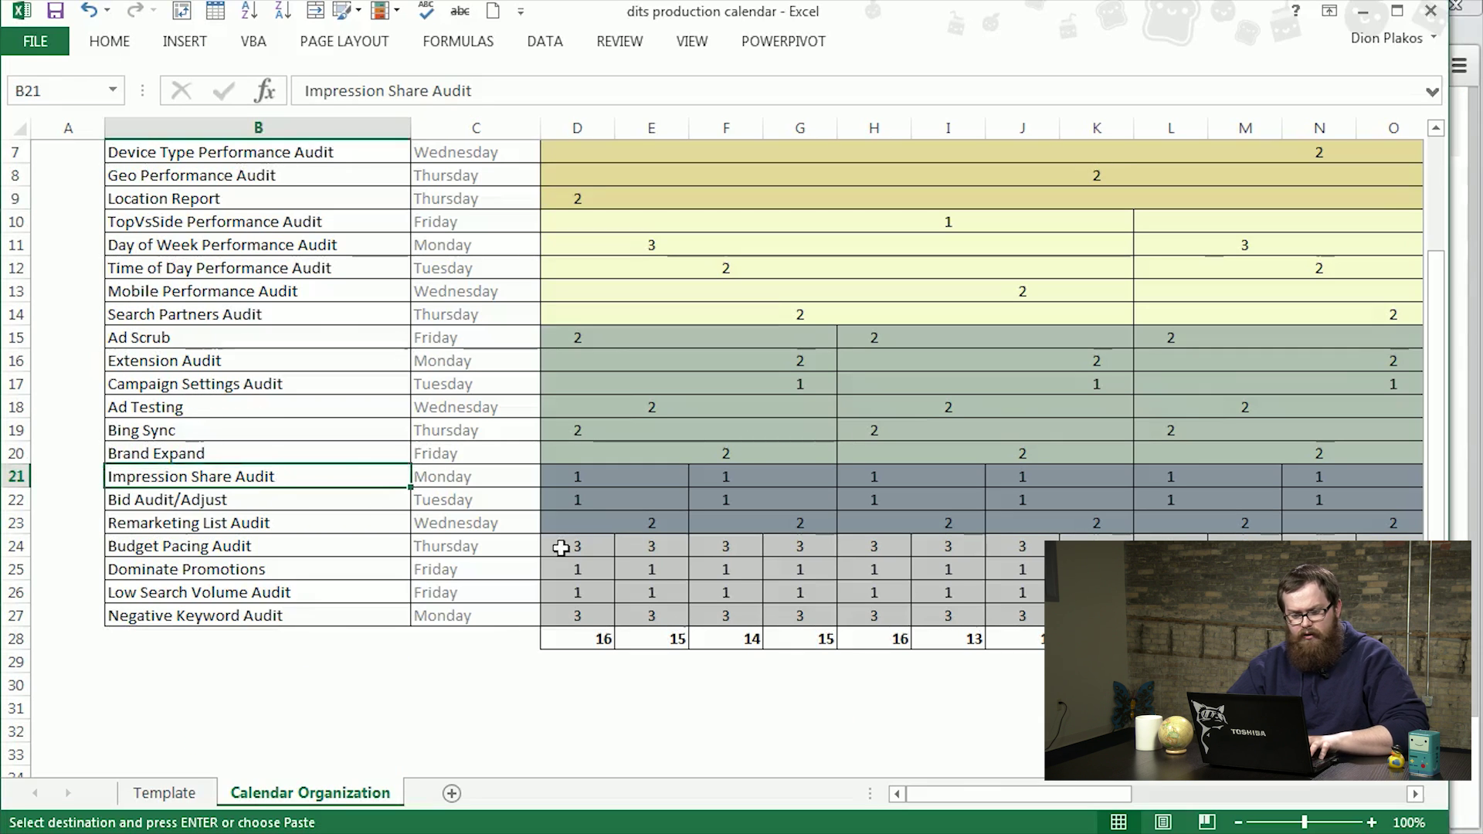
key("ctrl+c")
scroll(561, 548, "up", 2)
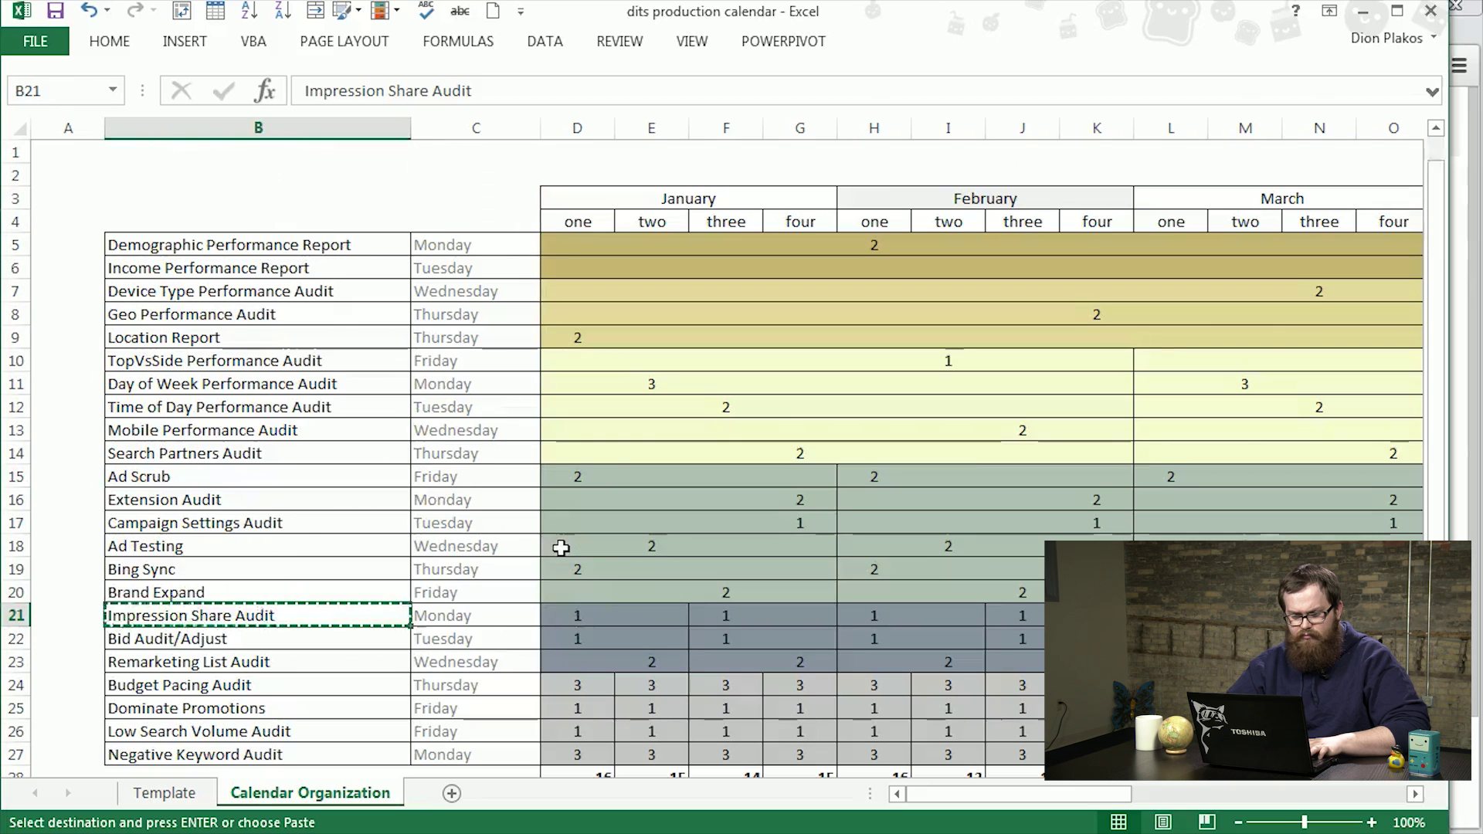
left_click(583, 618)
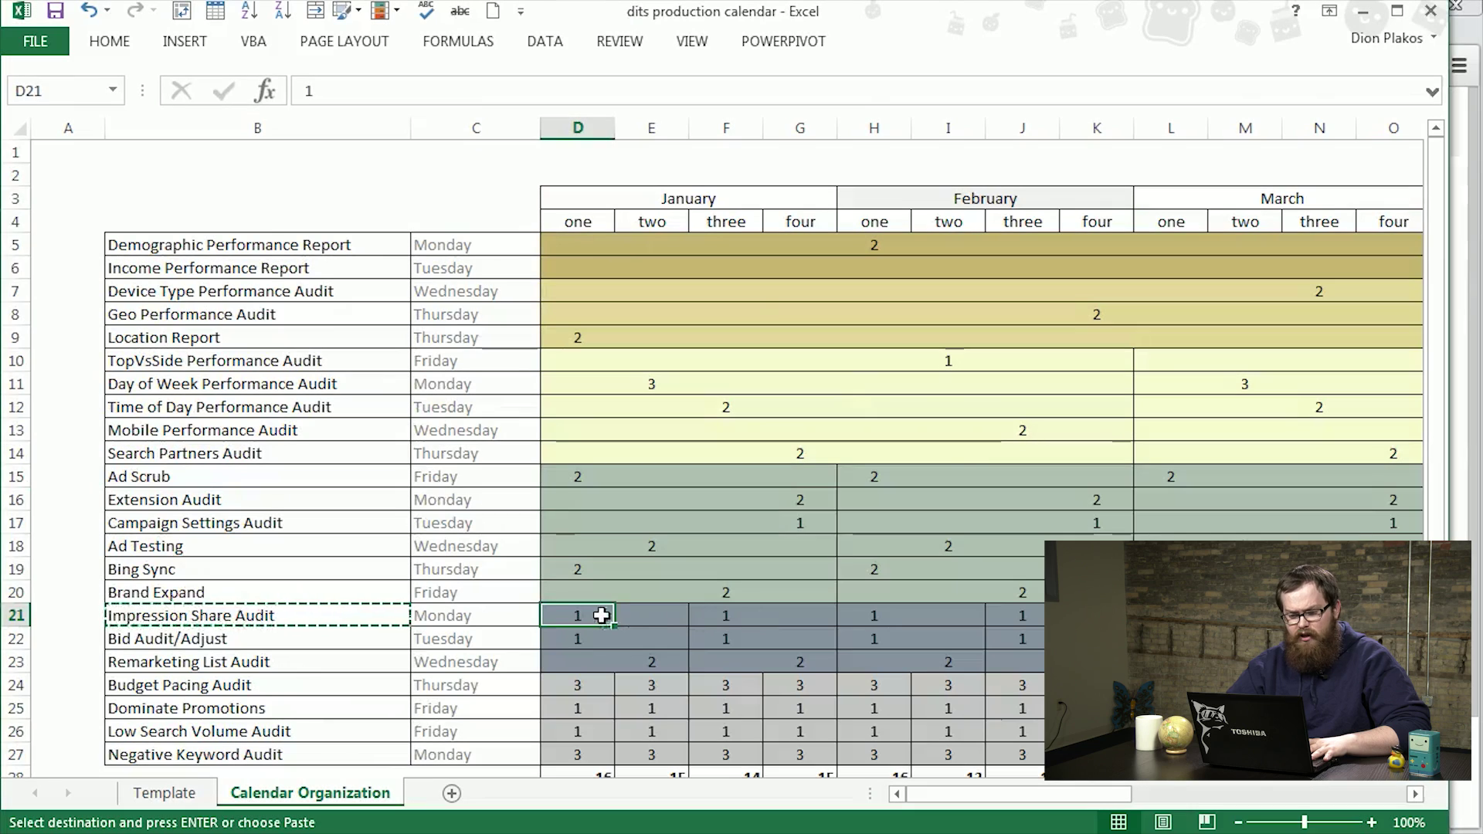
- Paste 'Impression Share Audit' as the event title and make it an all-day event
key("alt+Tab")
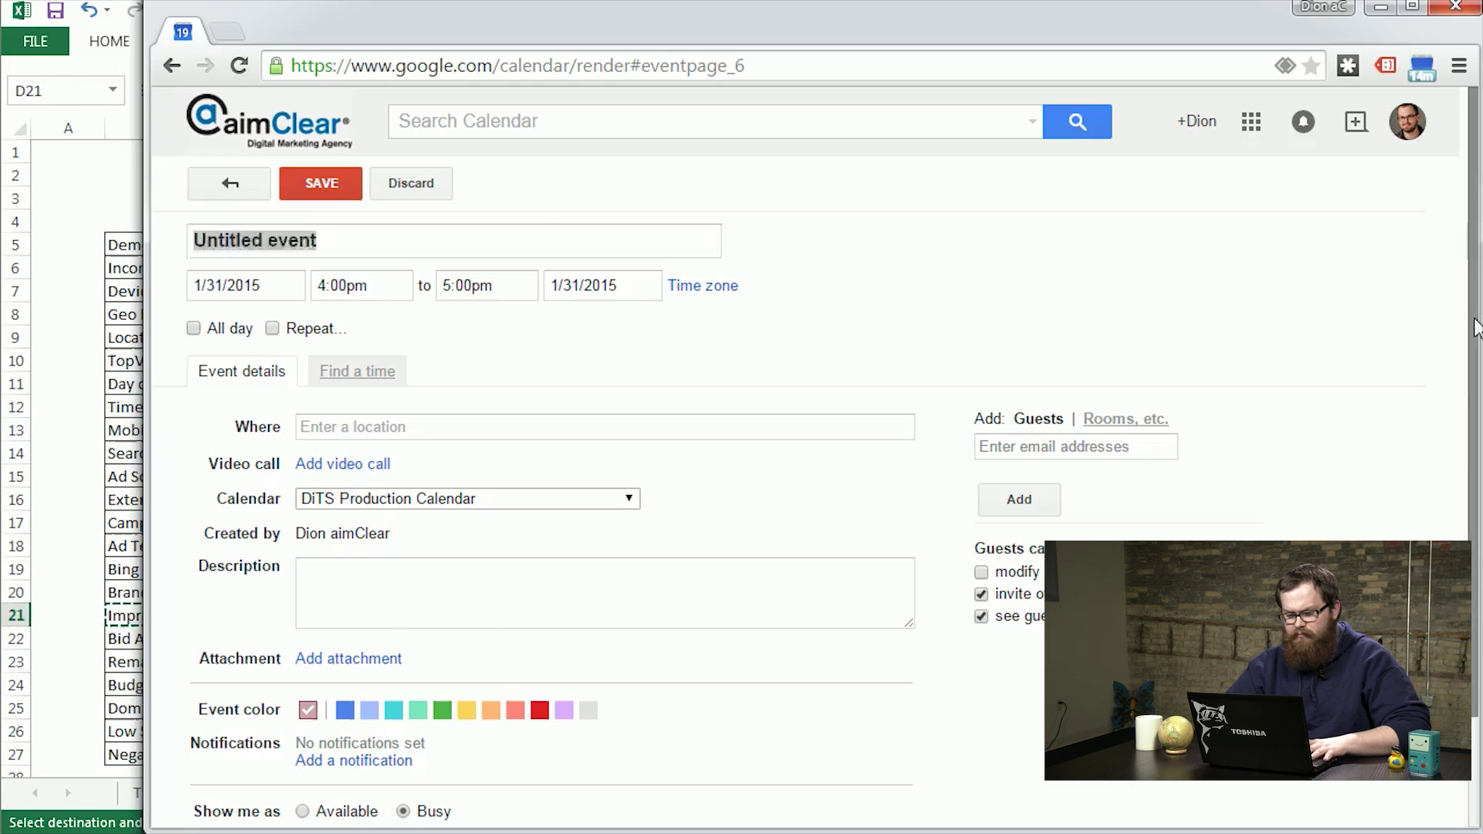
key("ctrl+v")
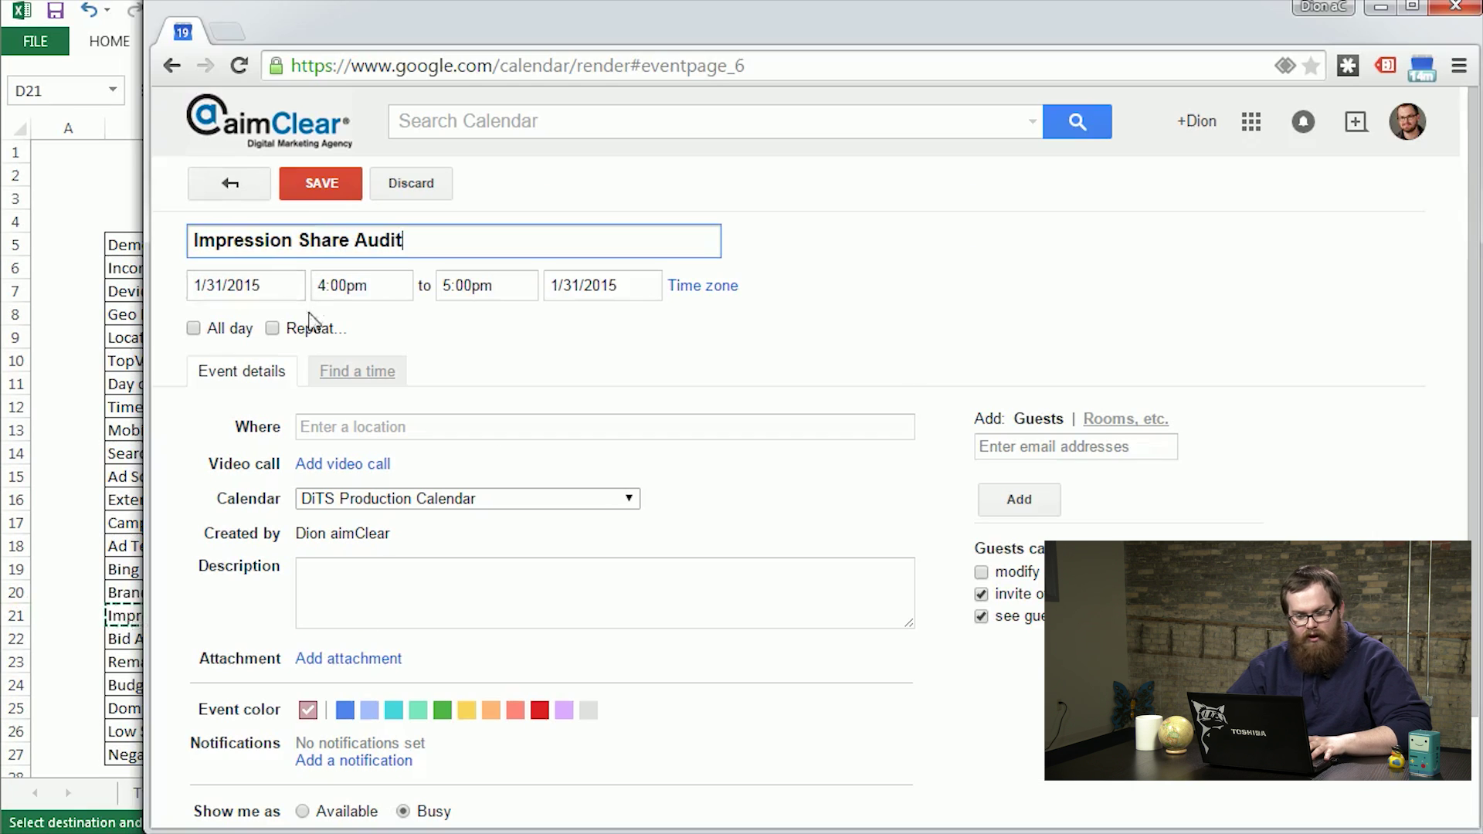
triple_click(192, 338)
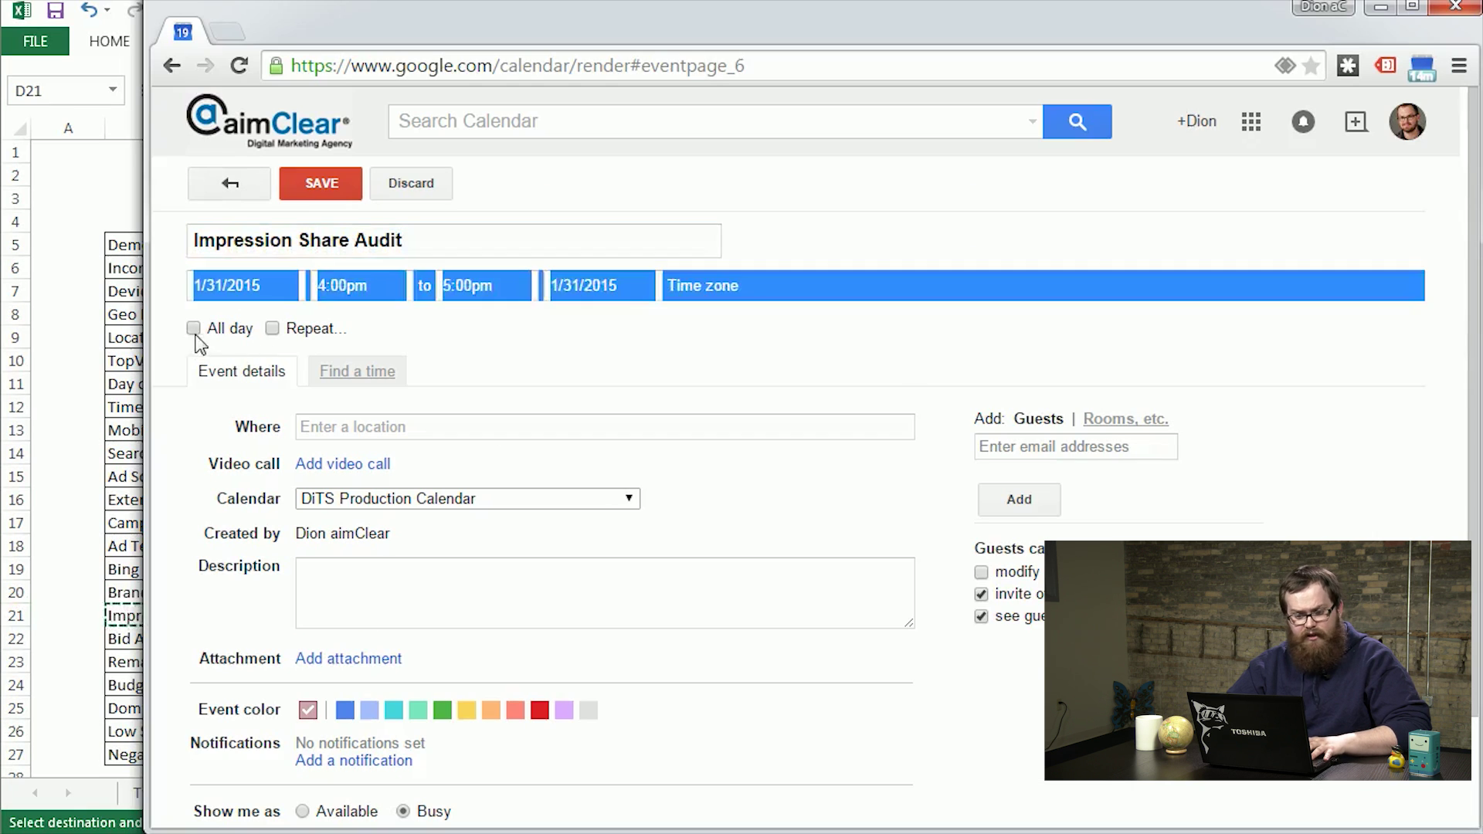
left_click(194, 328)
left_click(532, 330)
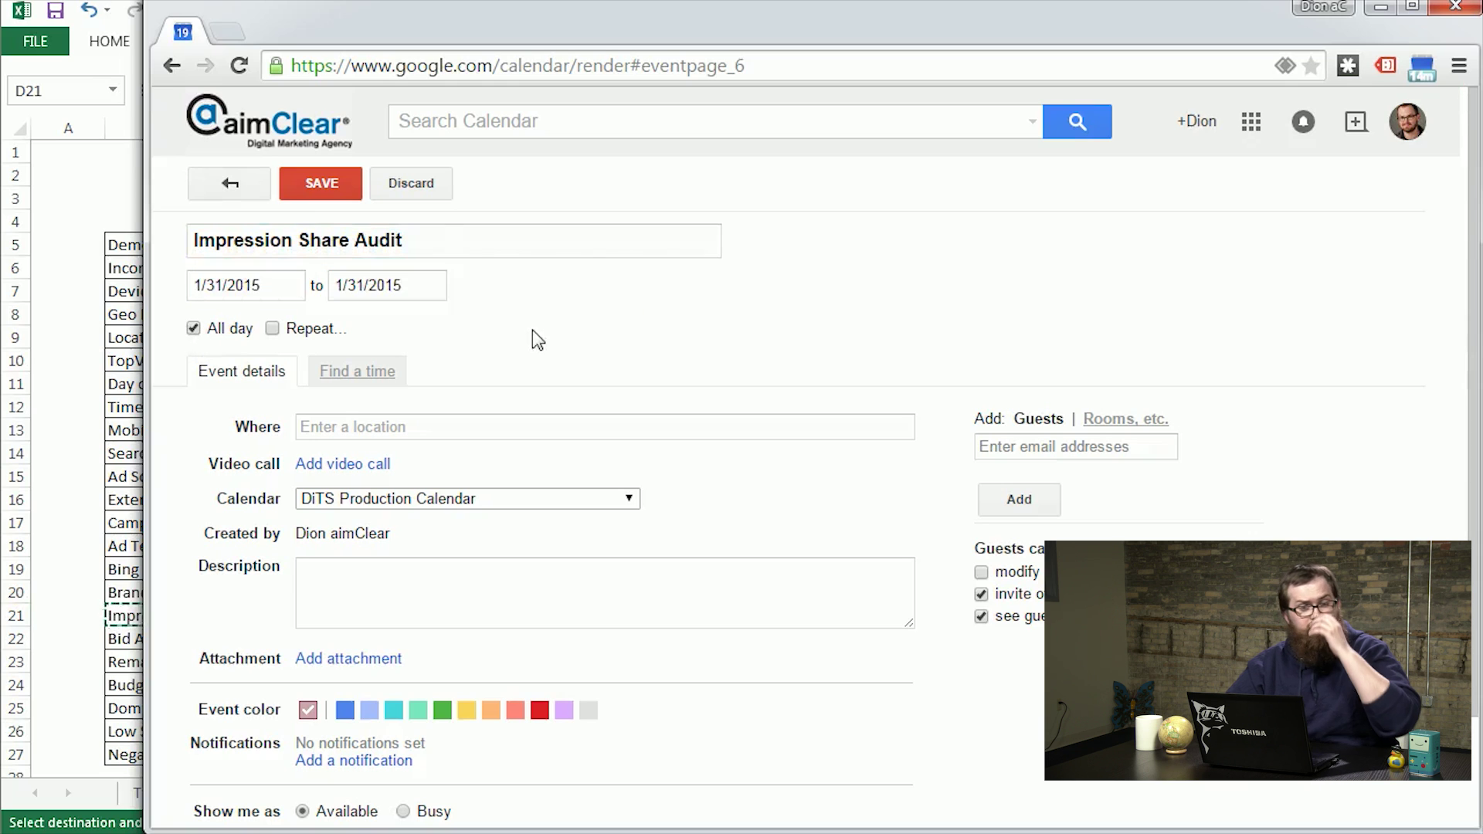
- Try a monthly repeat every 2 months by weekday, then discard it and open the start date
left_click(272, 328)
left_click(776, 352)
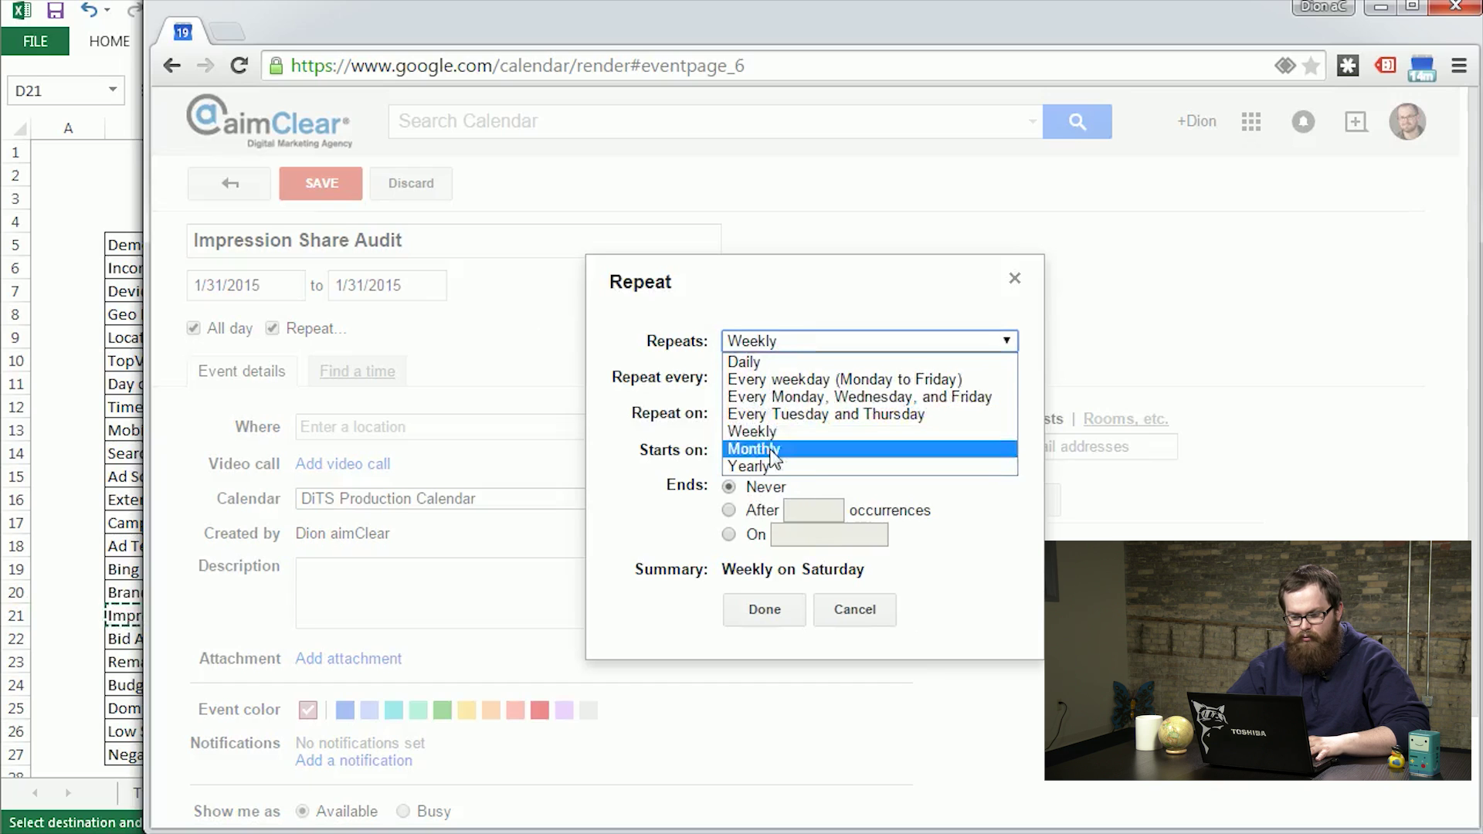
left_click(773, 449)
left_click(753, 377)
left_click(753, 403)
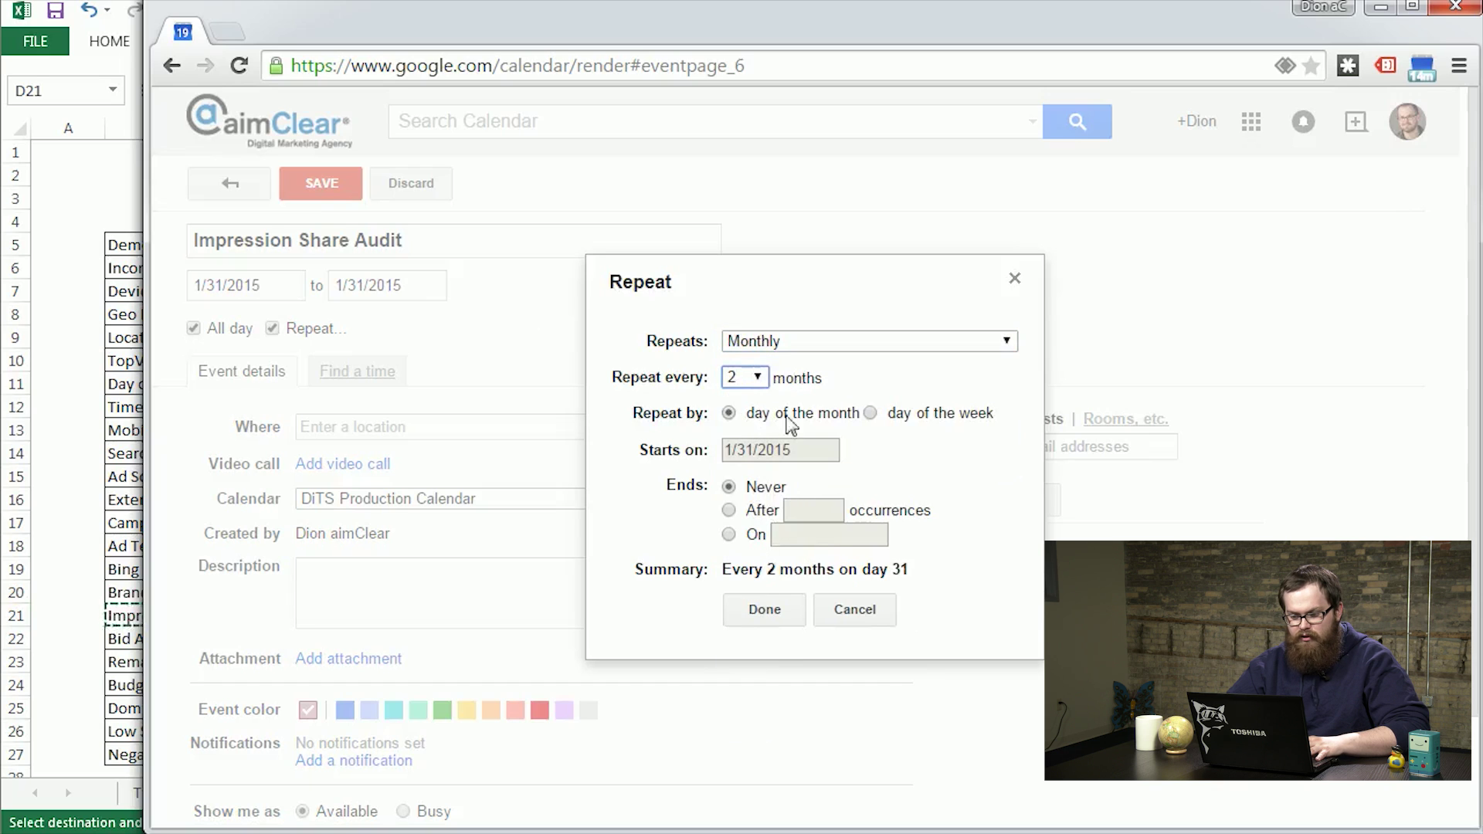
left_click(870, 414)
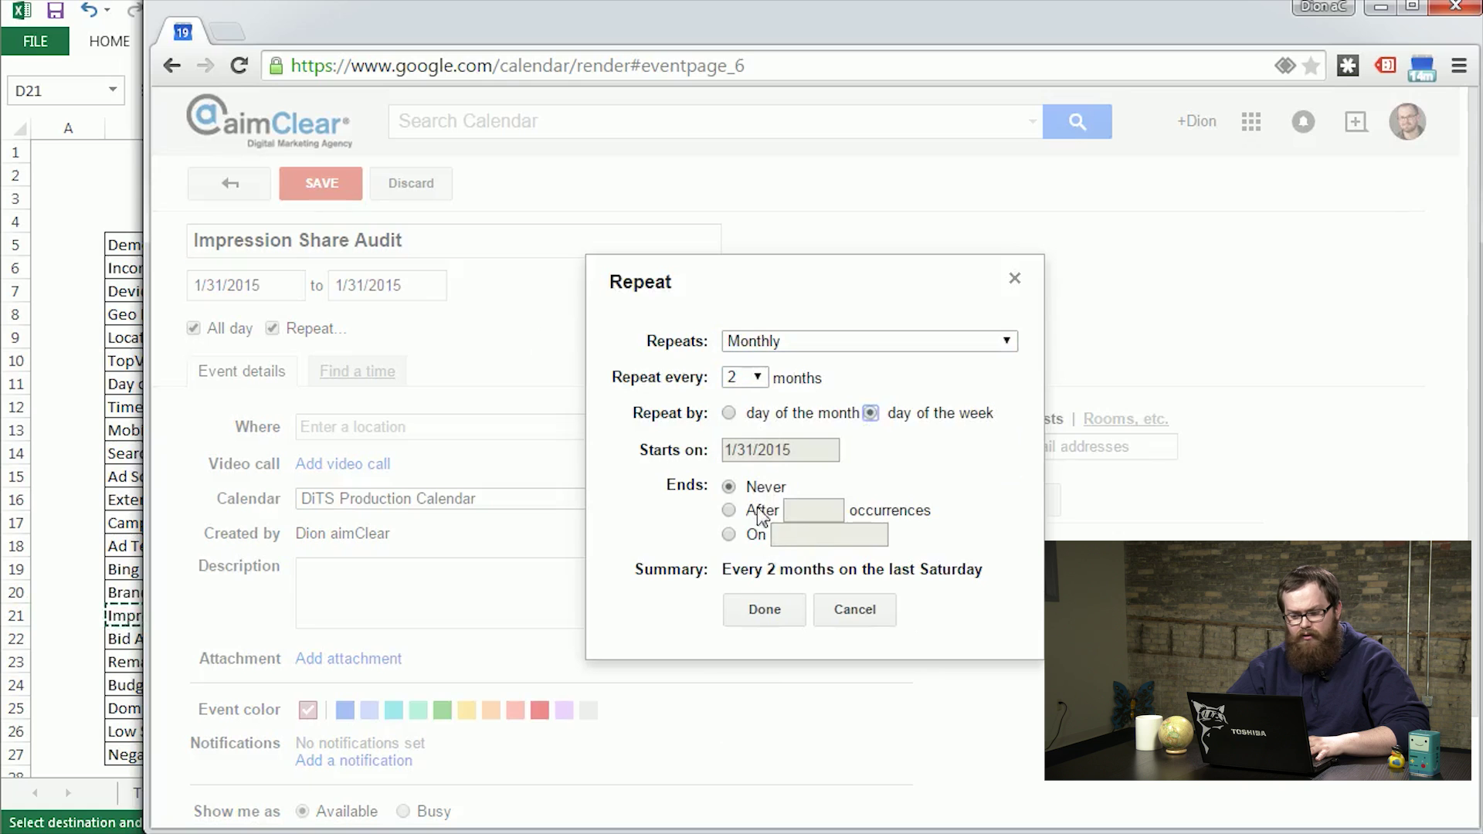
left_click(842, 610)
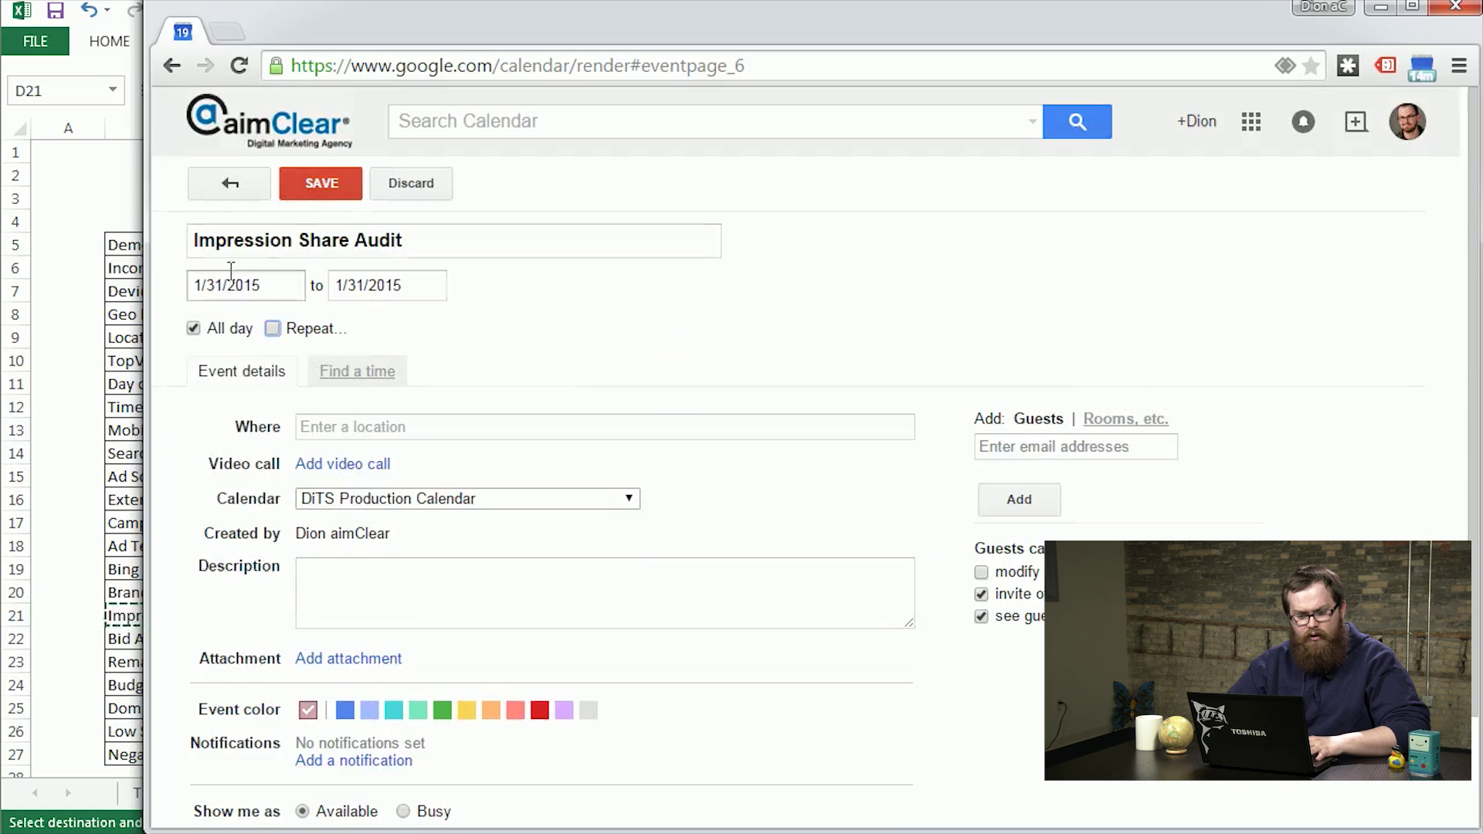
left_click(231, 281)
key("alt+Tab")
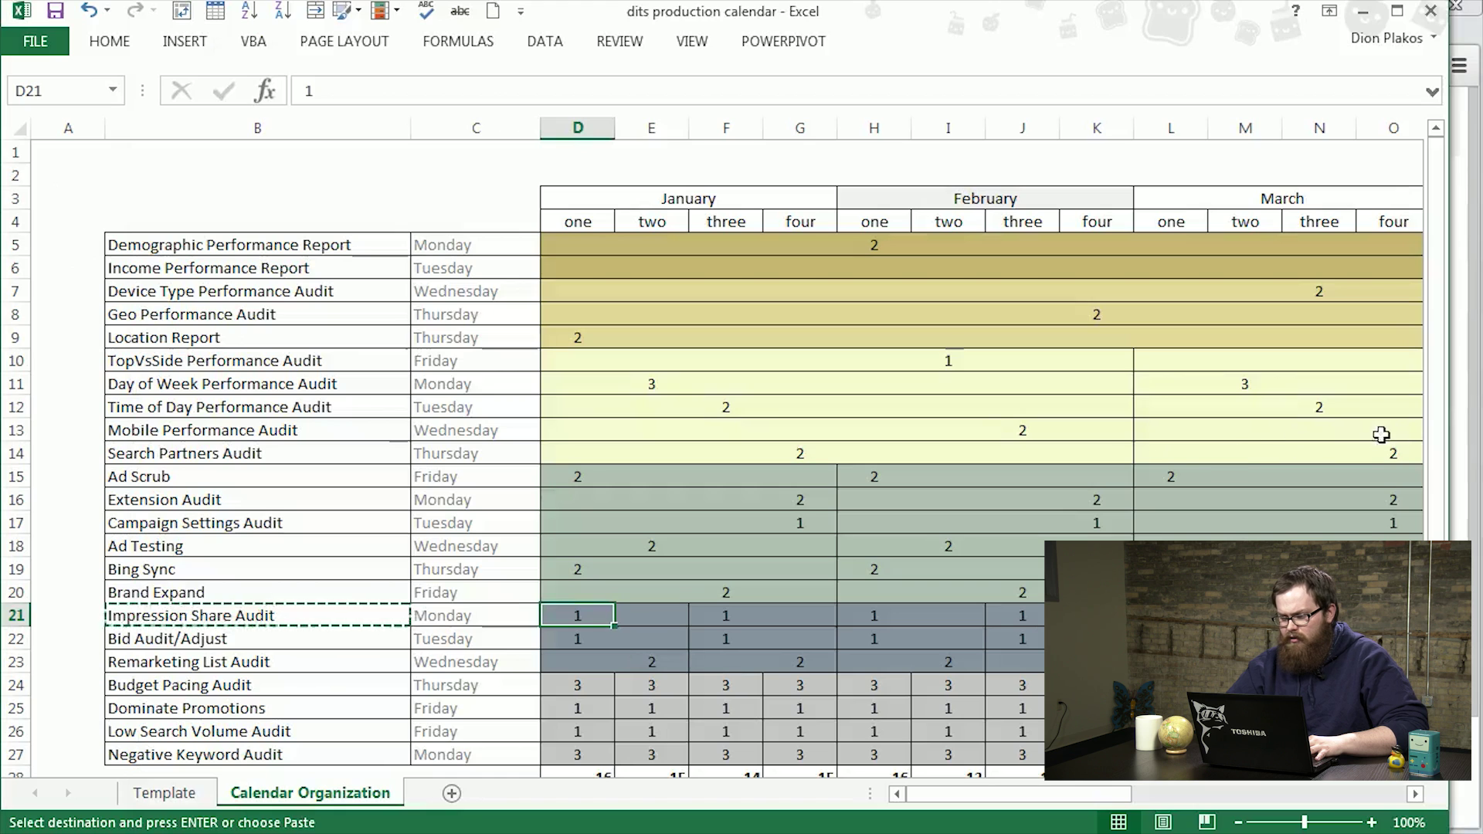
- Confirm in C21 that Impression Share Audit falls on Monday, then return to the start-date picker
left_click(1468, 463)
key("alt+Tab")
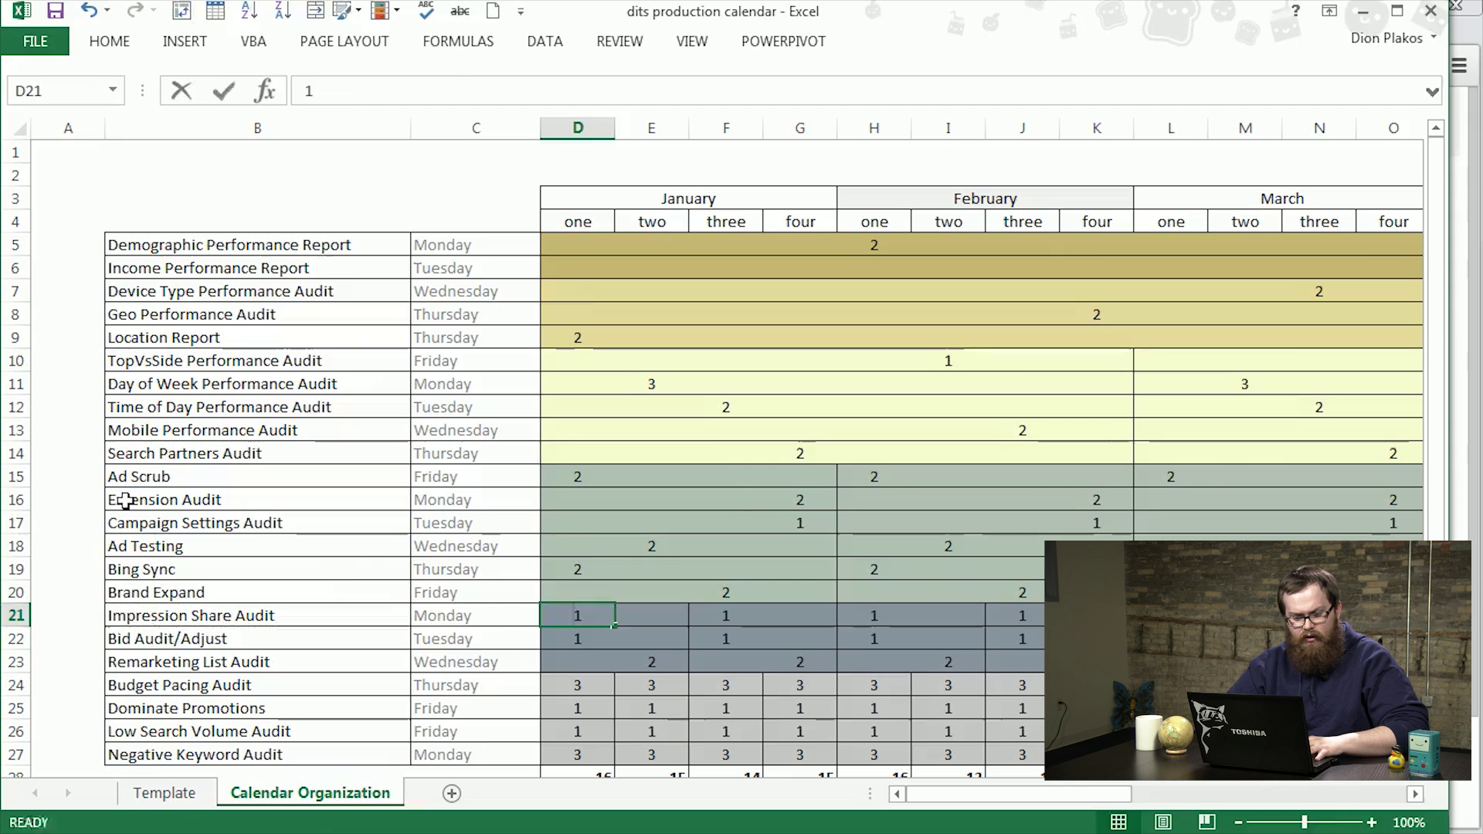
key("F2")
left_click(453, 614)
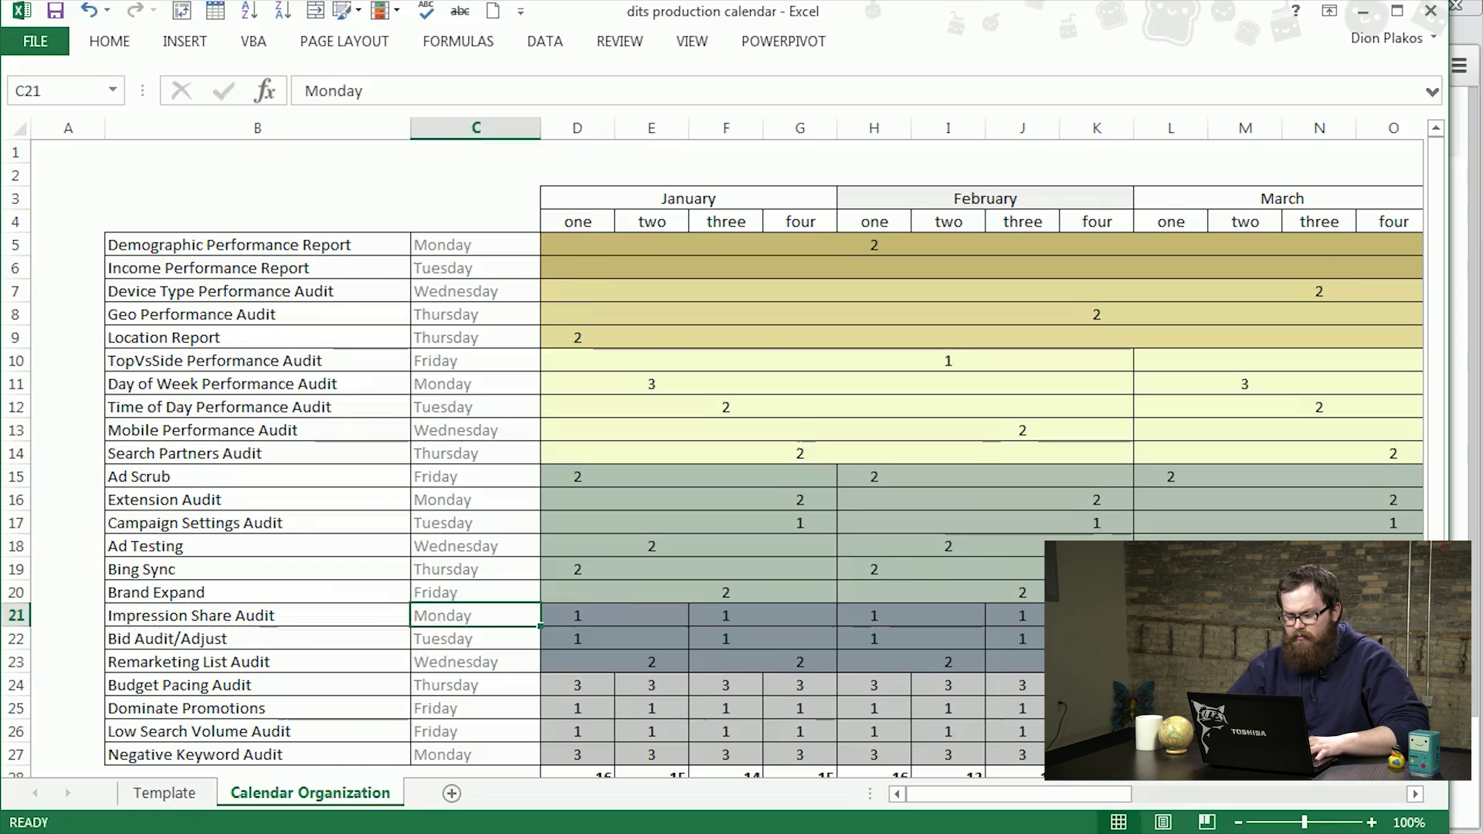
left_click(1474, 328)
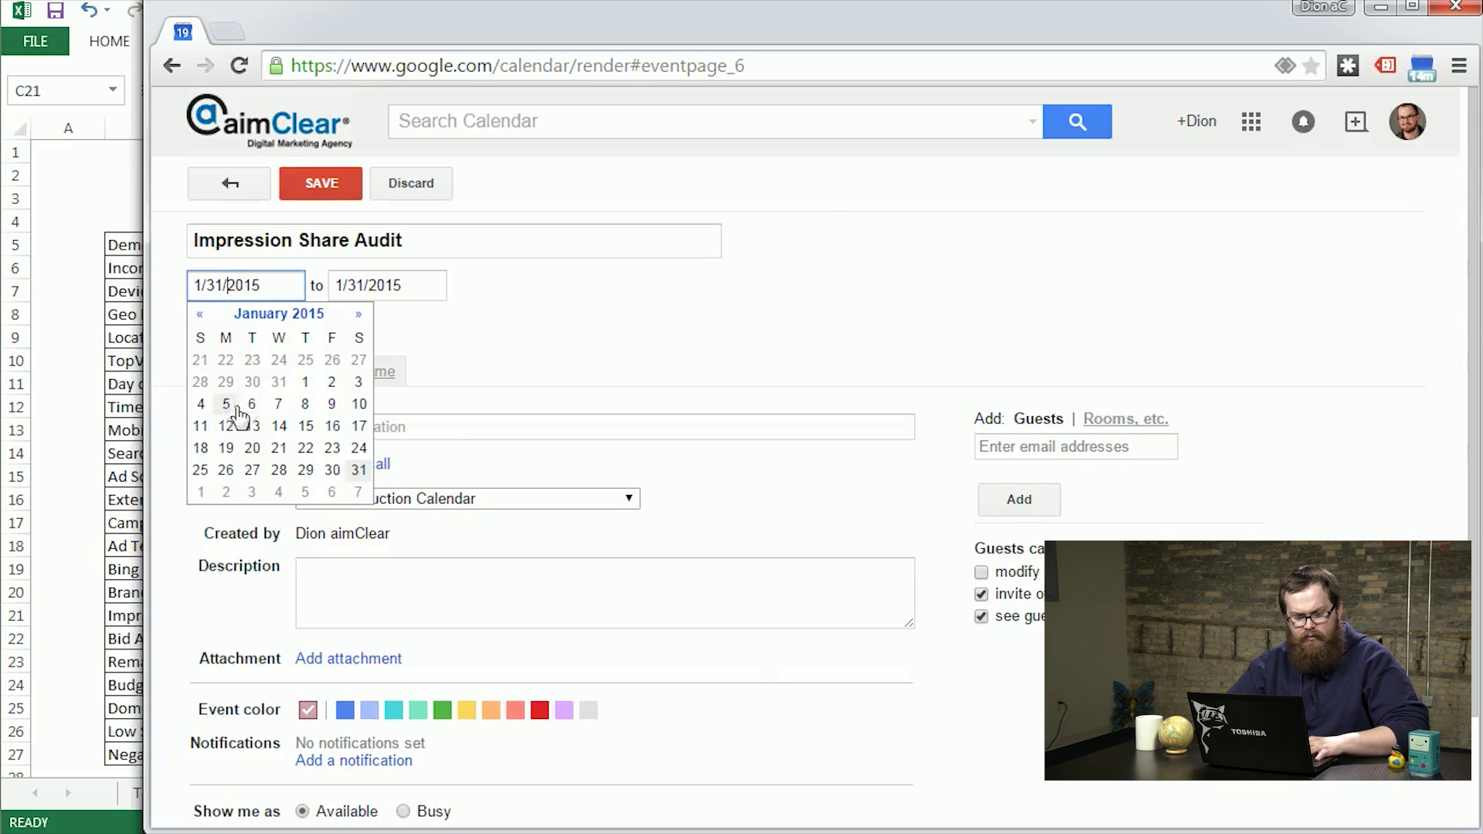
- Set the start to Mon Jan 5, 2015, repeating every 2 months on the first Monday, and save
left_click(227, 405)
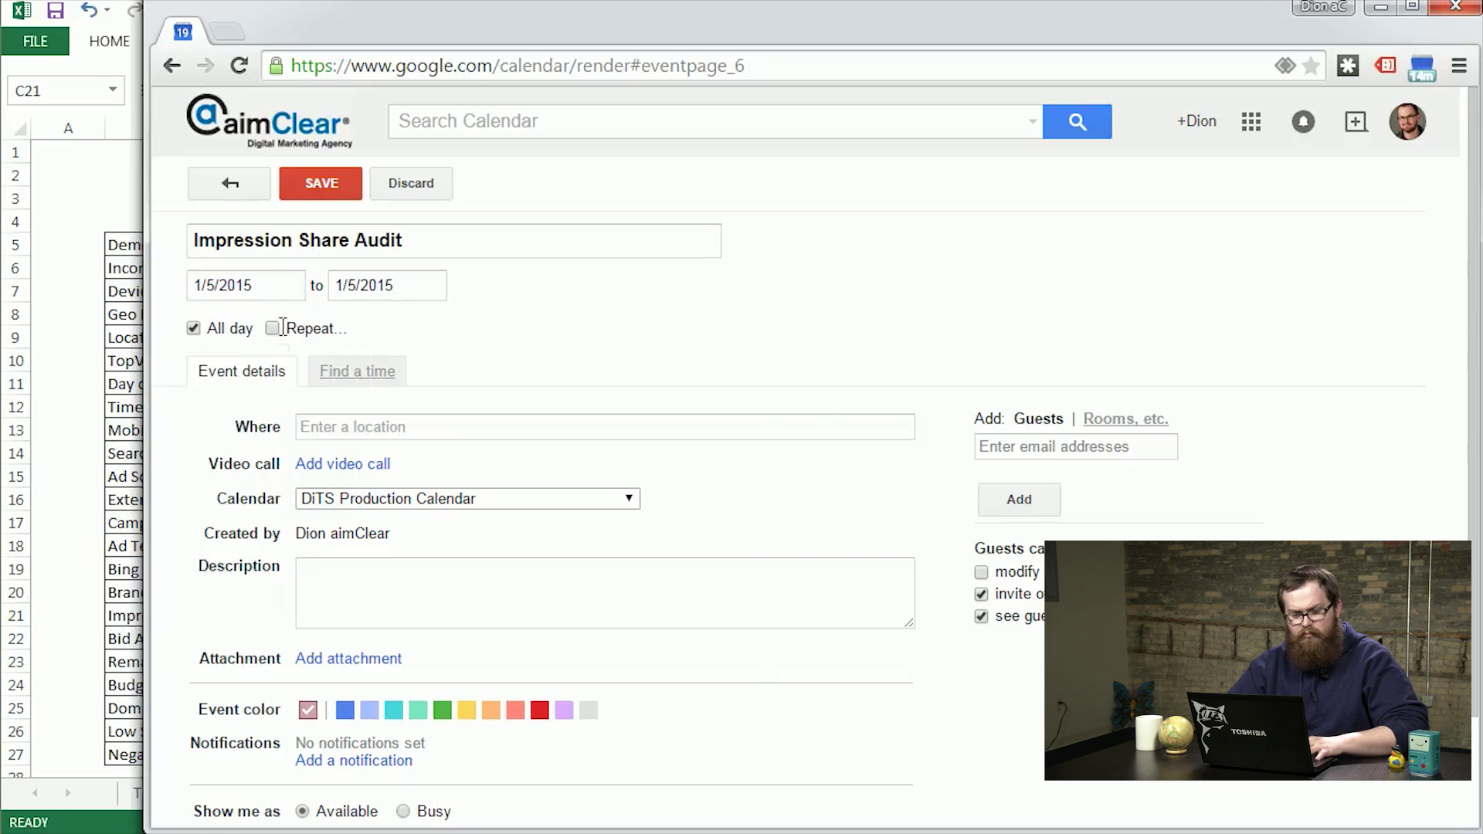
left_click(272, 328)
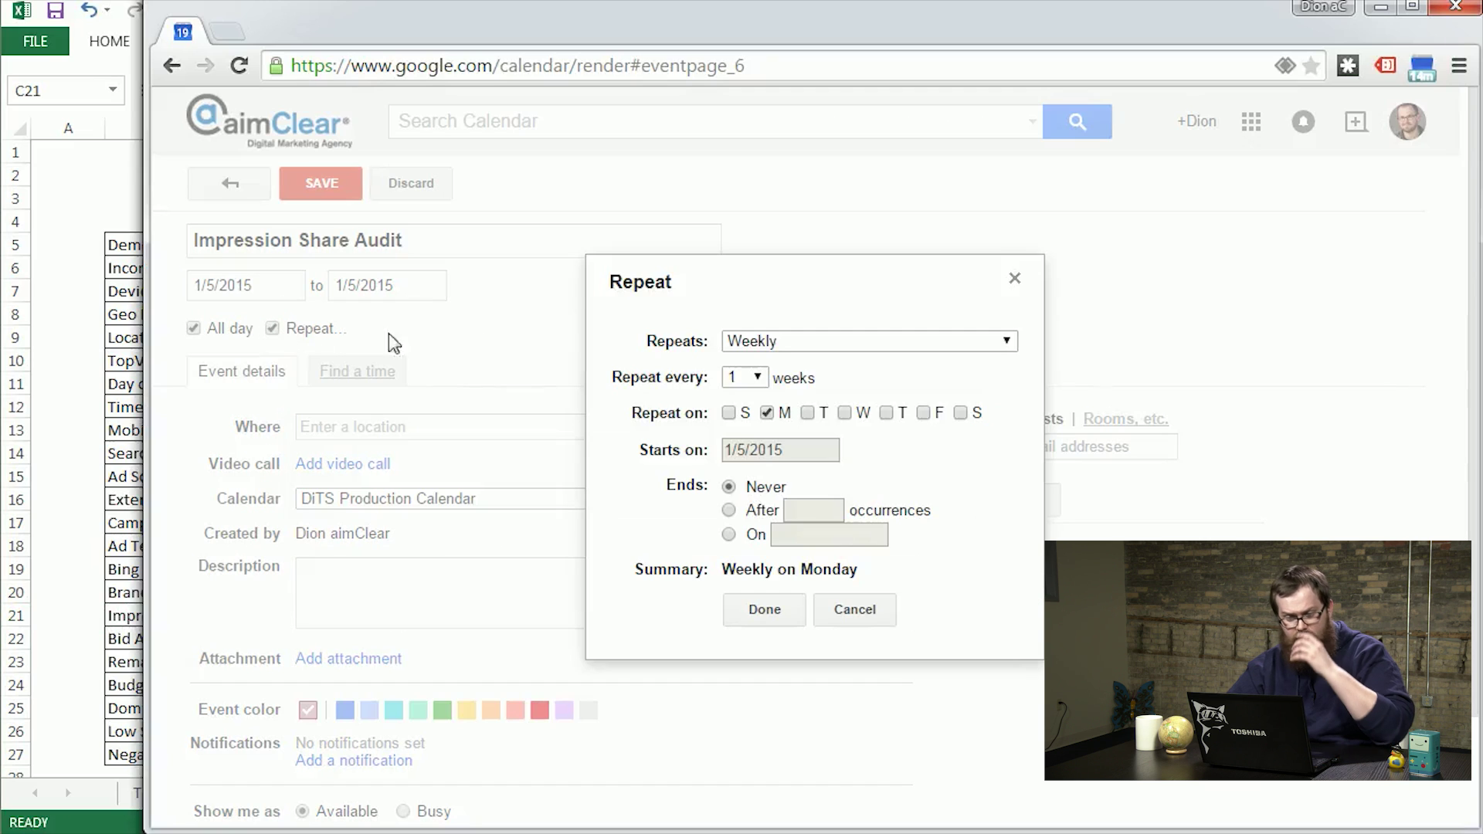
left_click(772, 344)
left_click(749, 445)
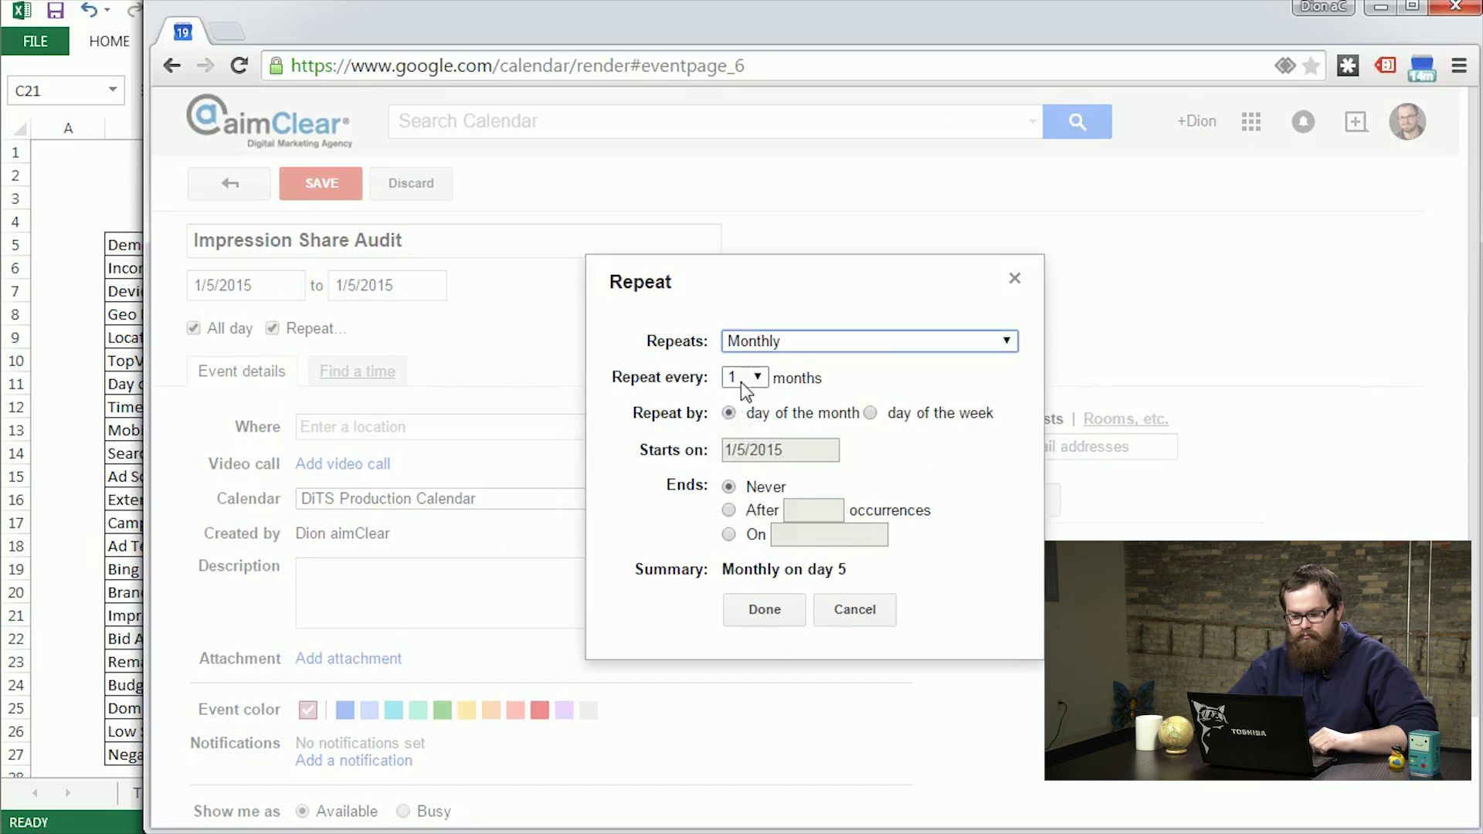
left_click(743, 380)
left_click(734, 415)
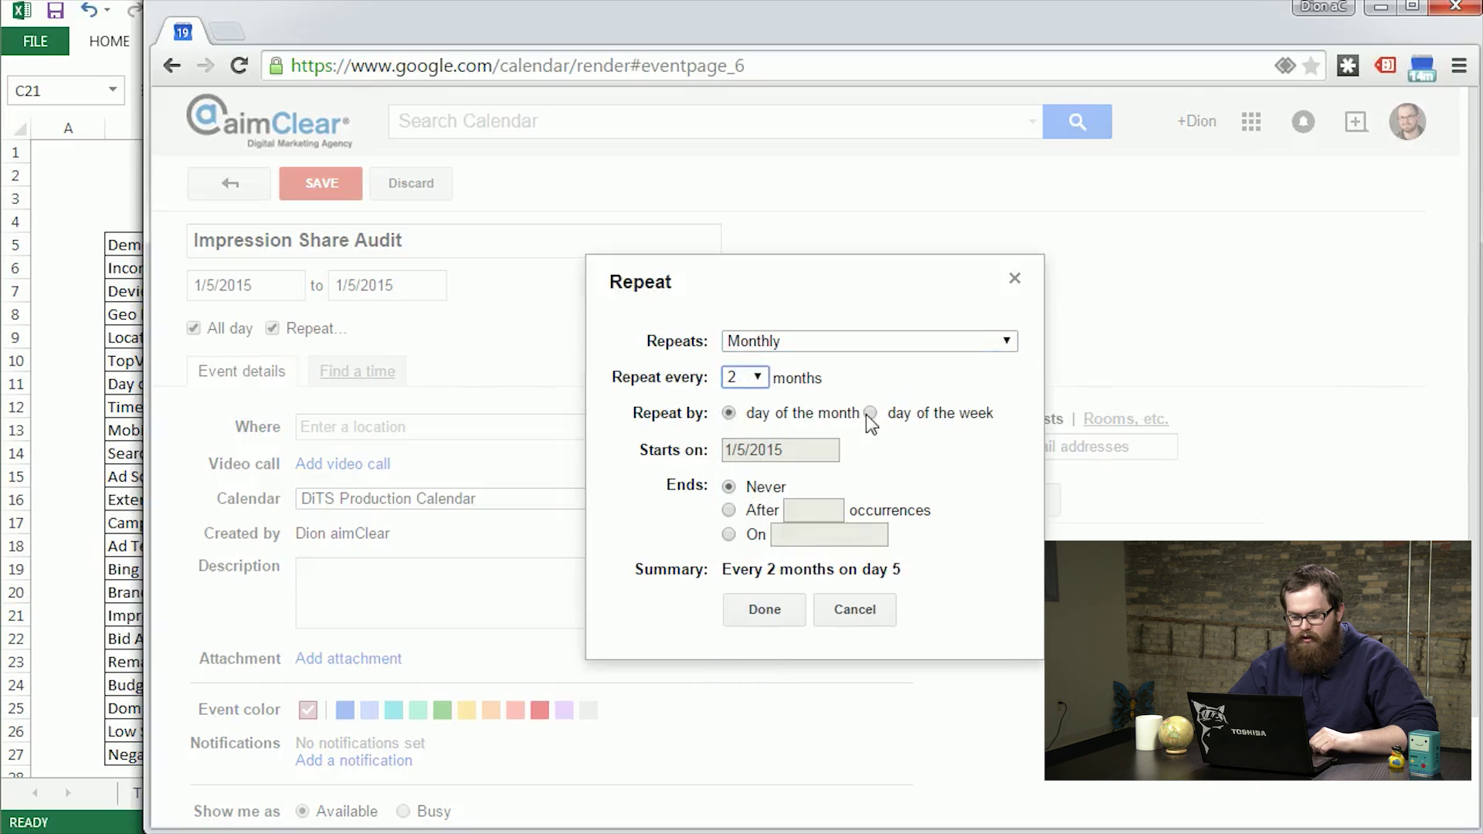
left_click(868, 414)
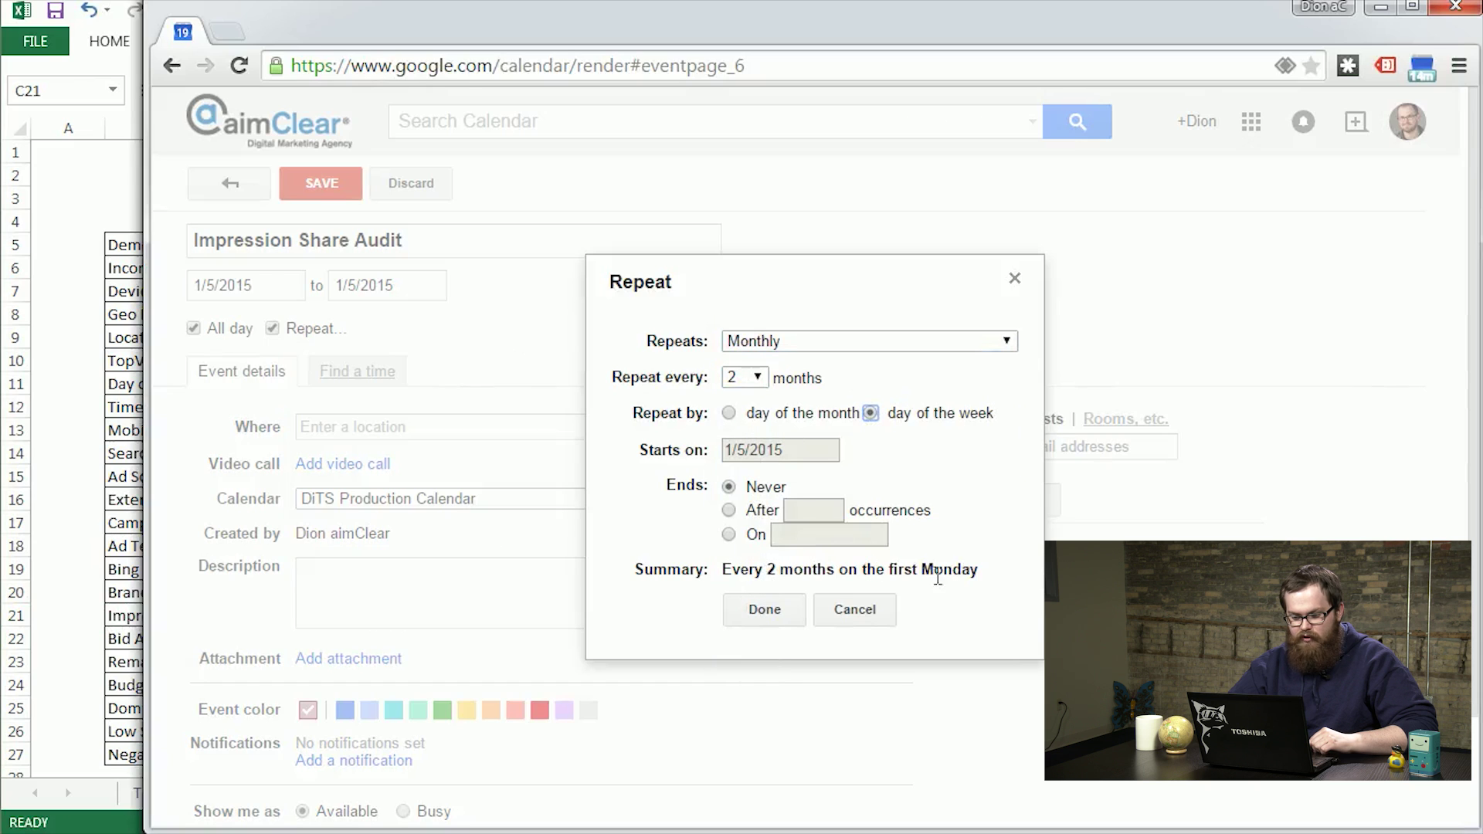
left_click(757, 615)
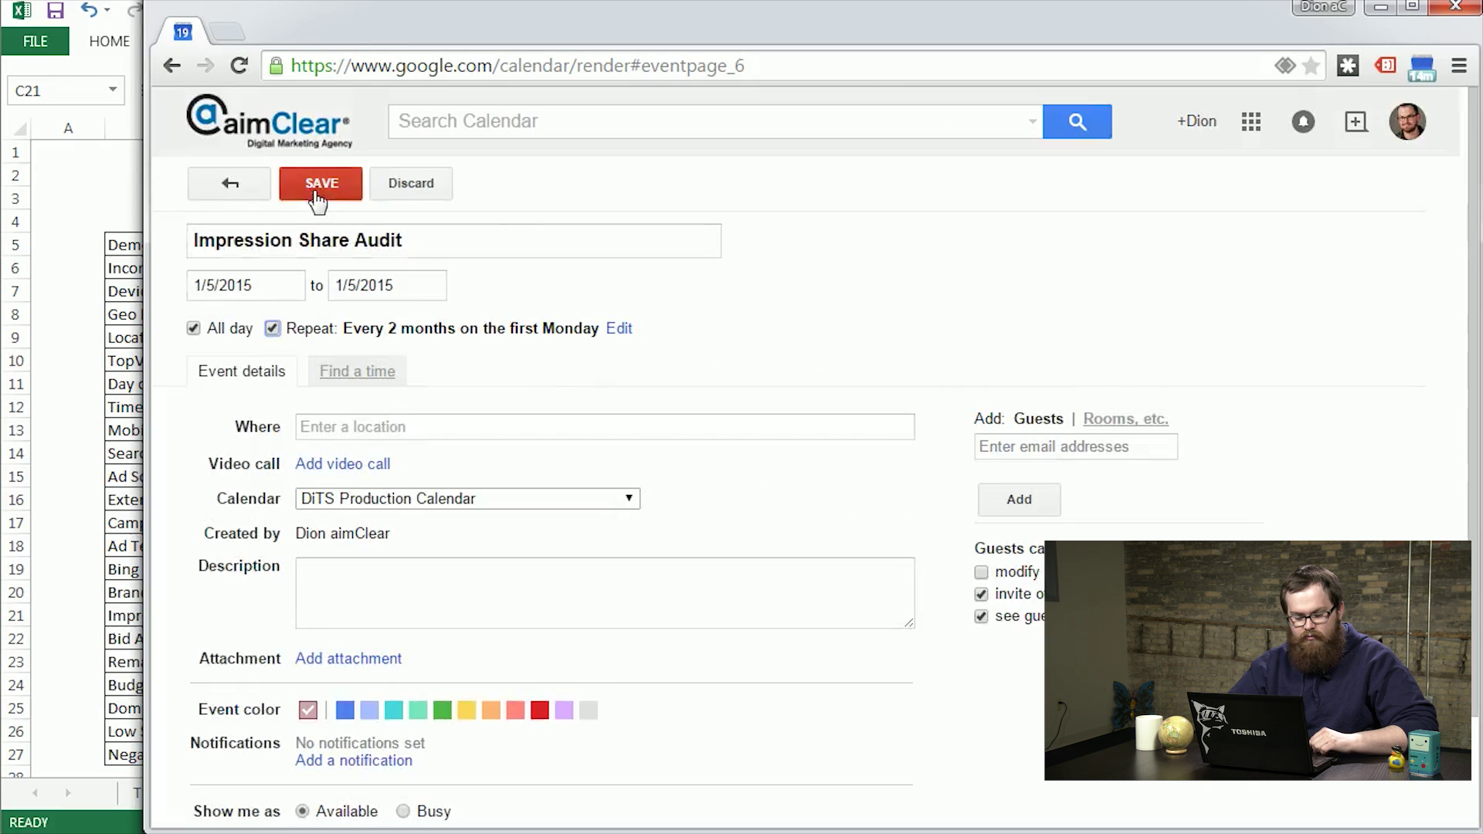
left_click(317, 191)
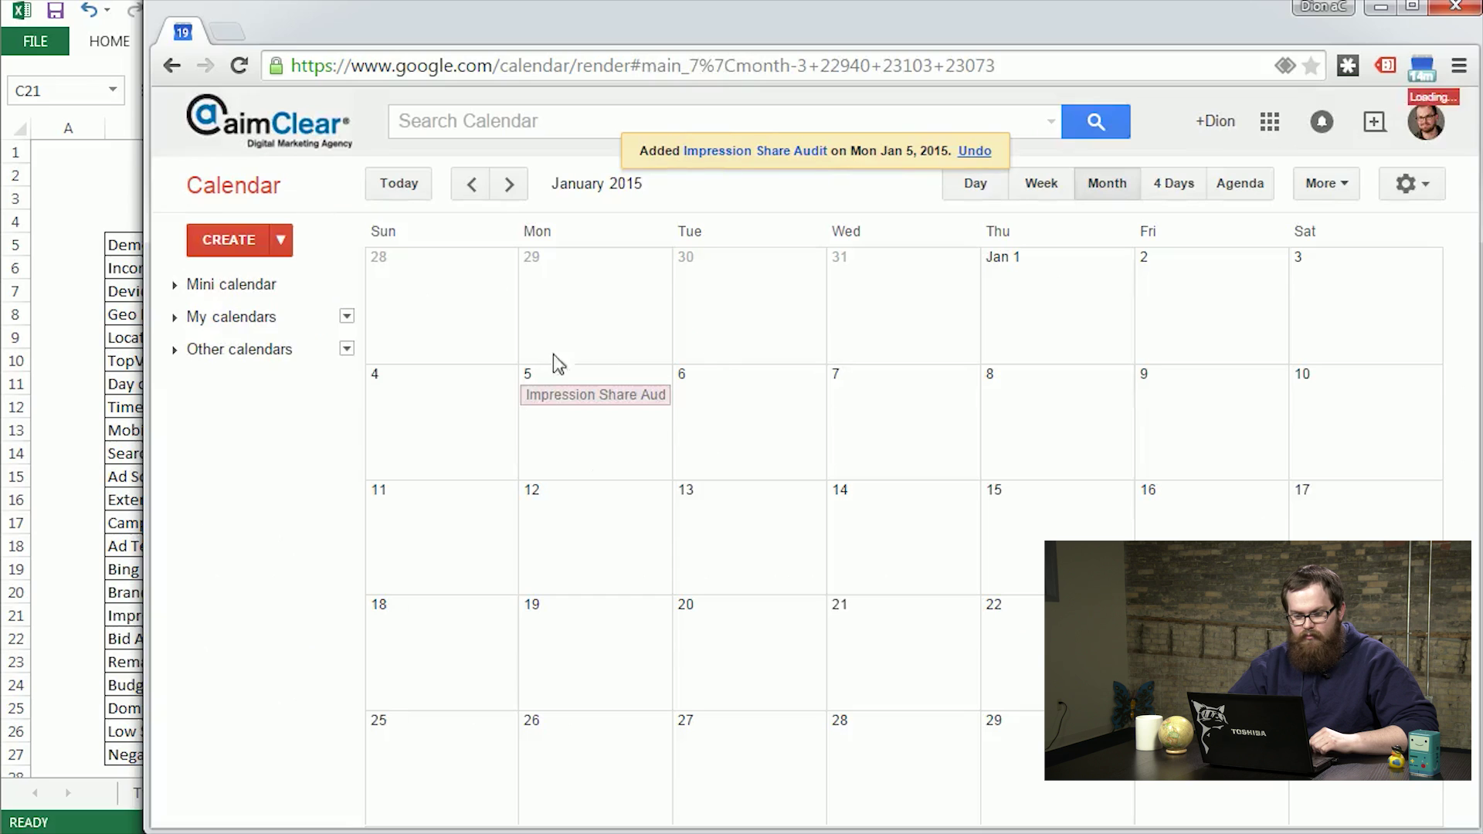
- Browse to March 2015 to confirm the audit on Monday, March 2, then start another event
left_click(521, 195)
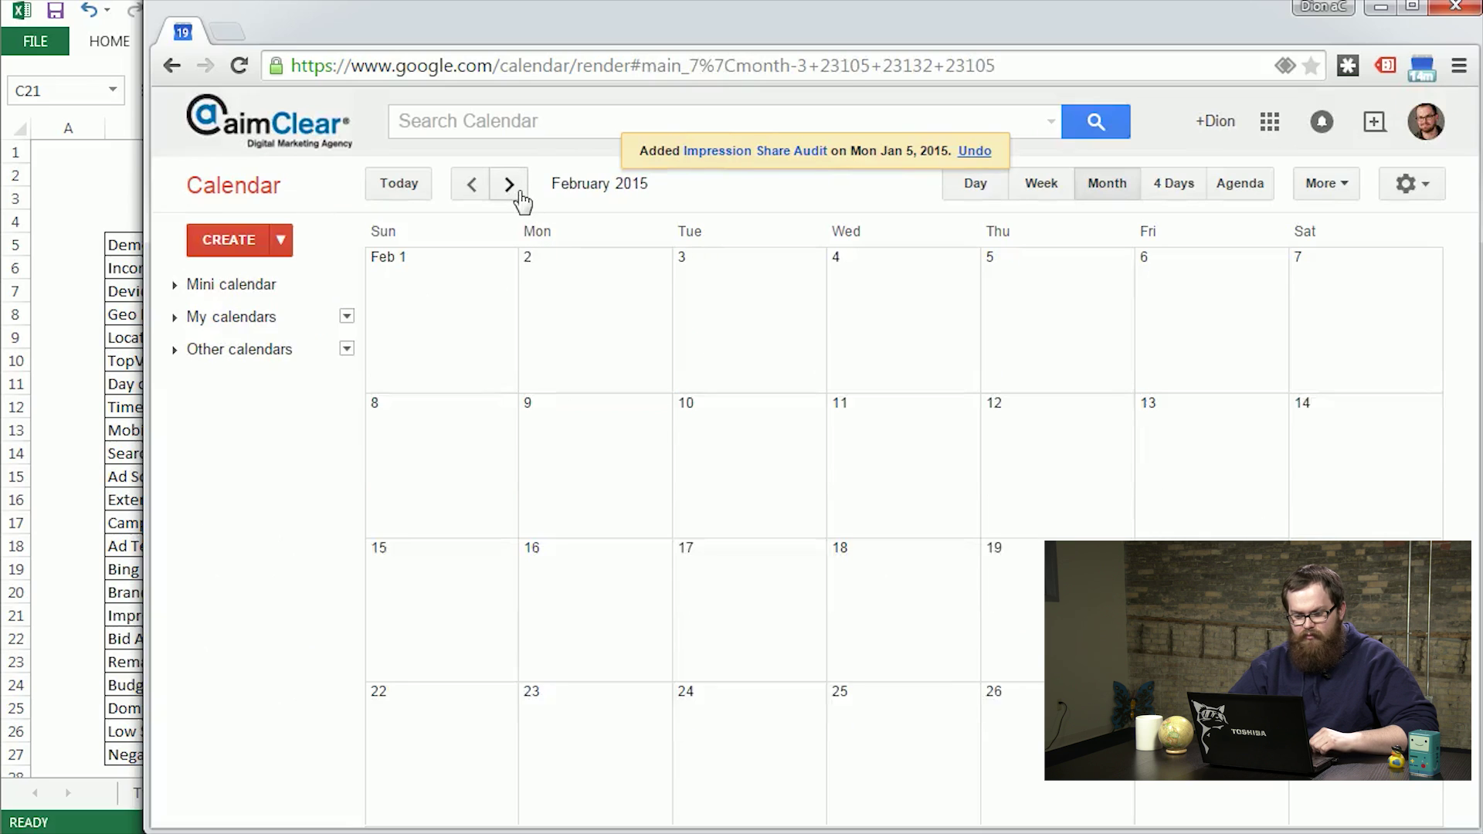
left_click(520, 195)
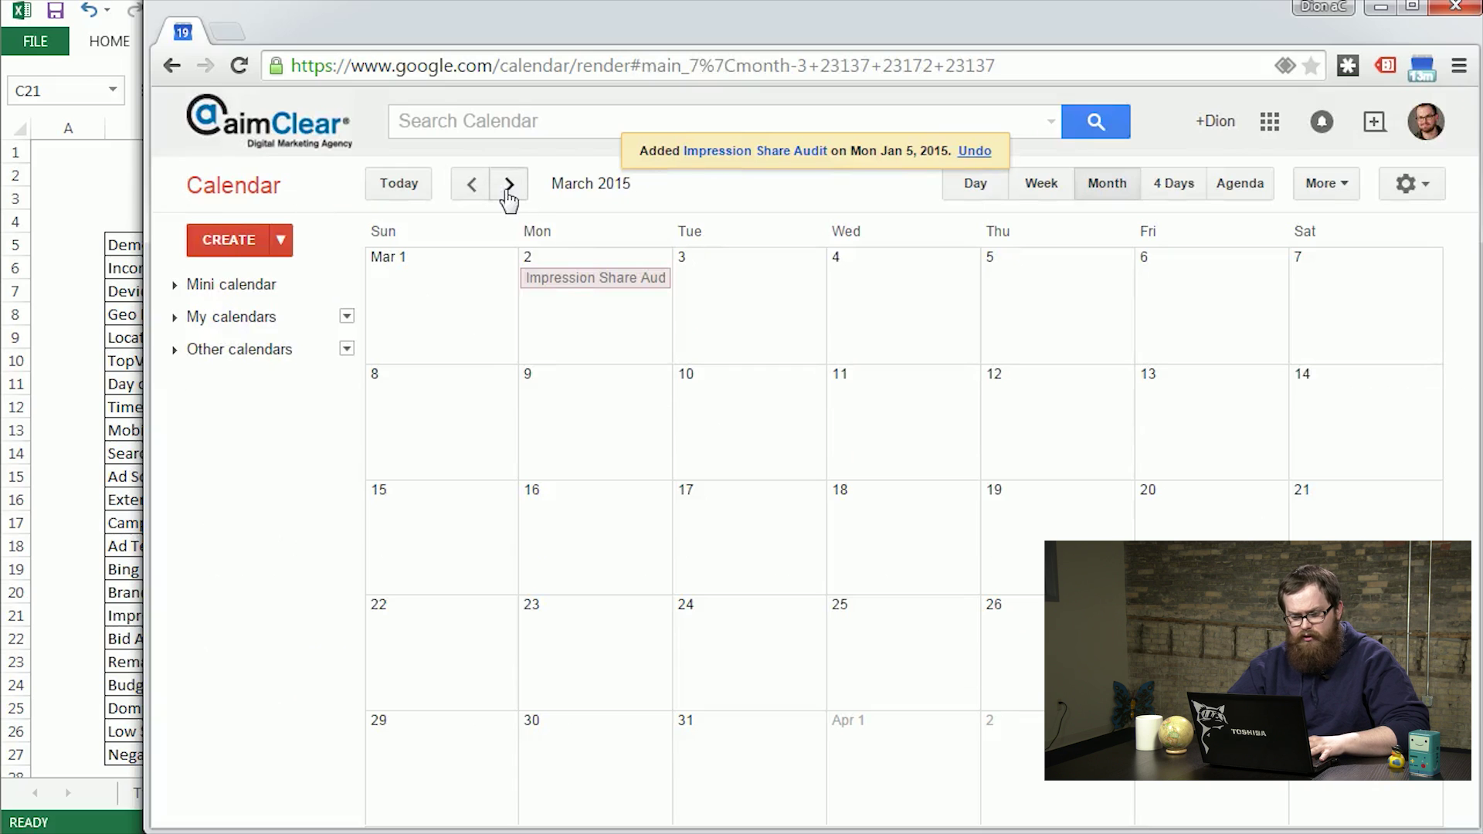
left_click(509, 189)
left_click(508, 189)
left_click(468, 185)
left_click(469, 185)
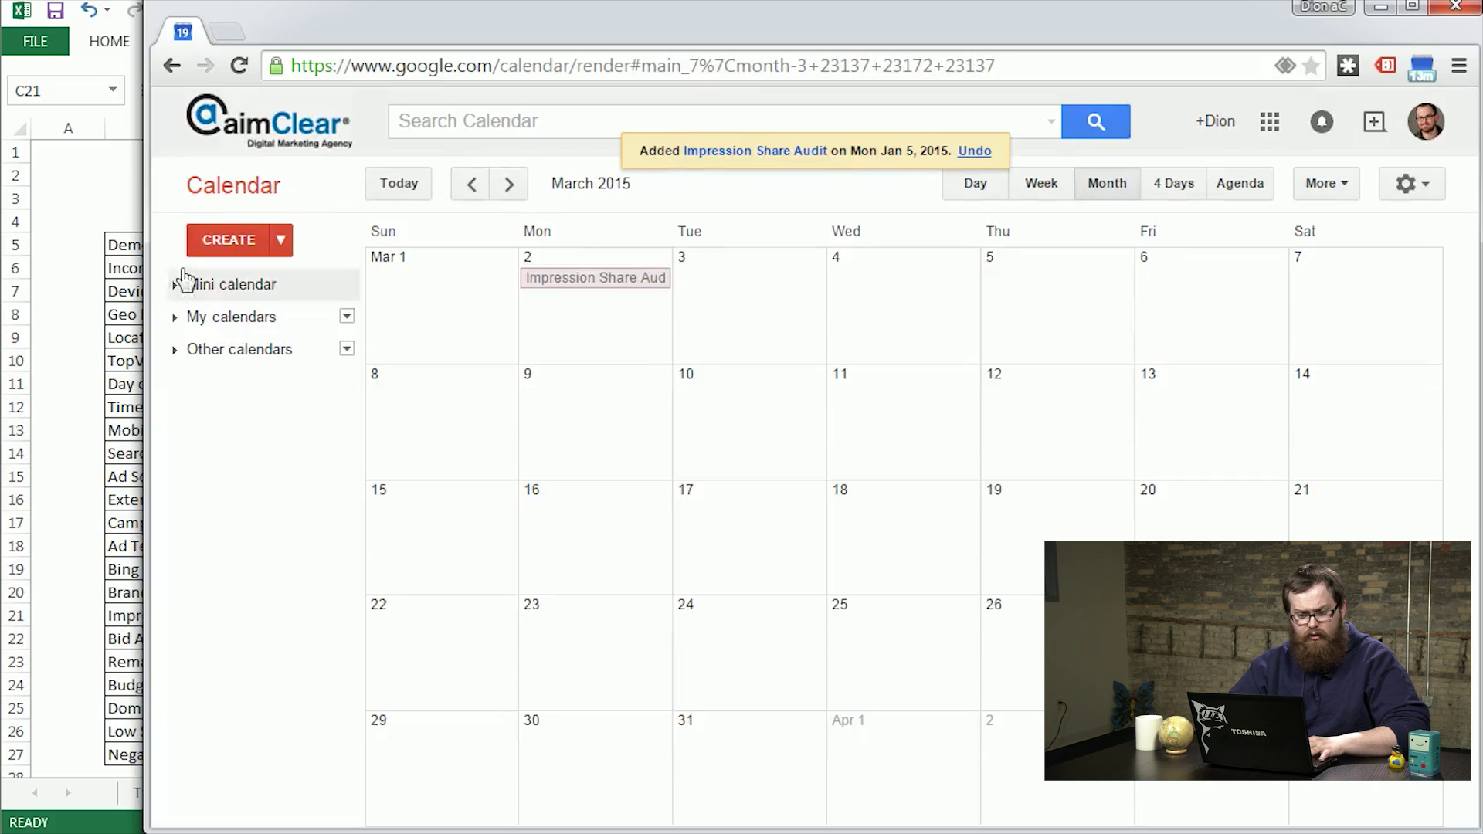
left_click(205, 248)
key("alt+Tab")
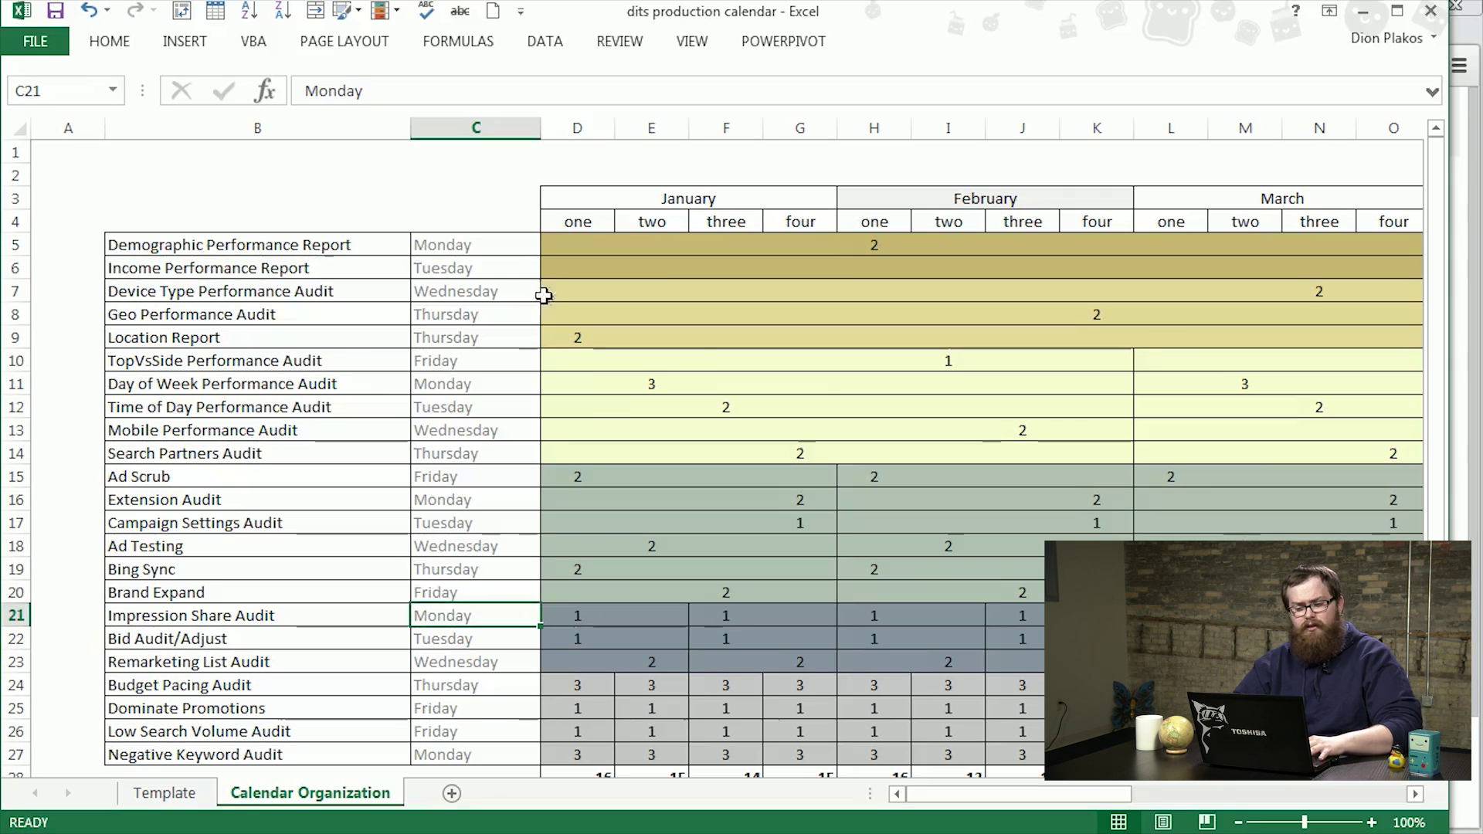